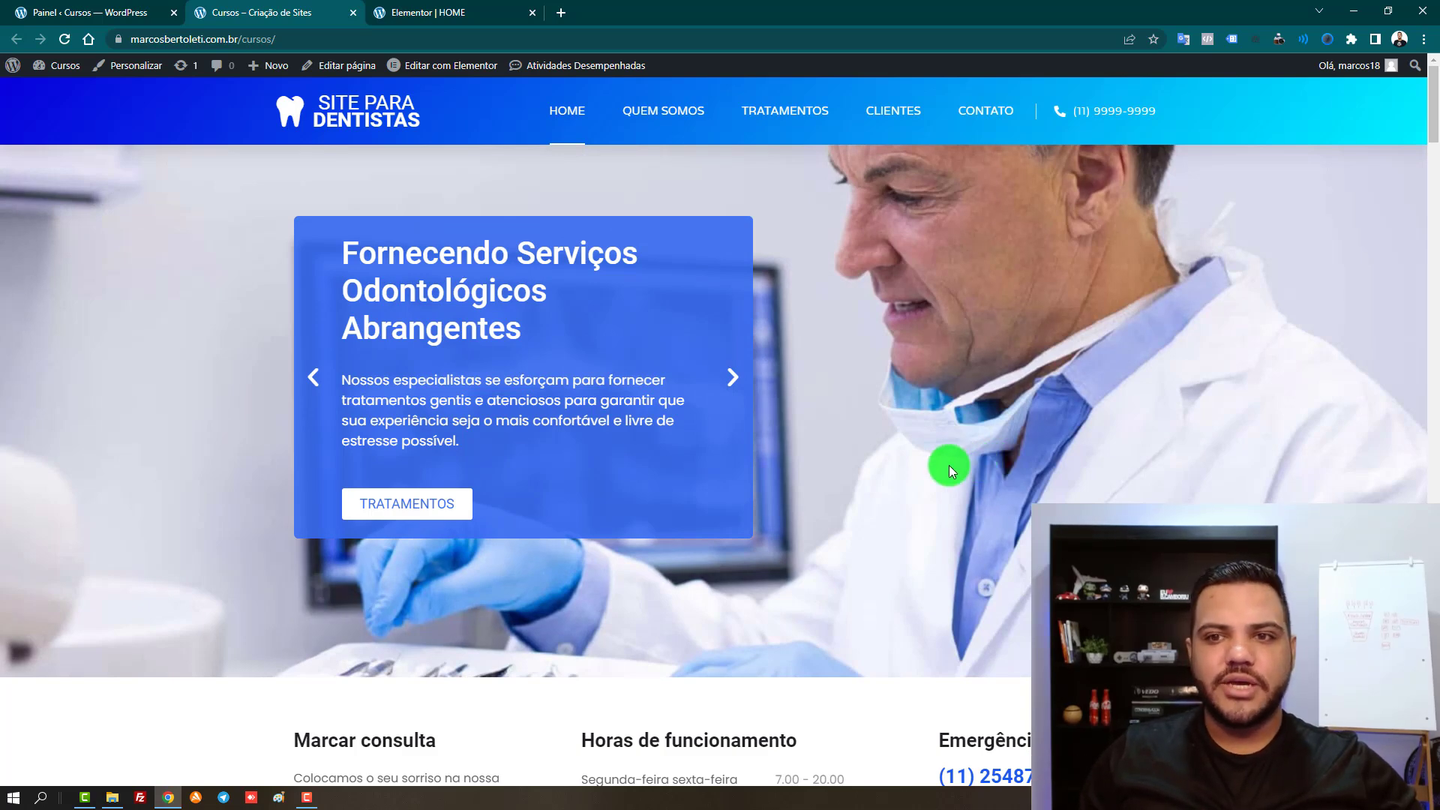
Review the published dental homepage from the banner slider through the appointment, opening-hours and emergency information to the dental services section
scroll(582, 357, "down", 5)
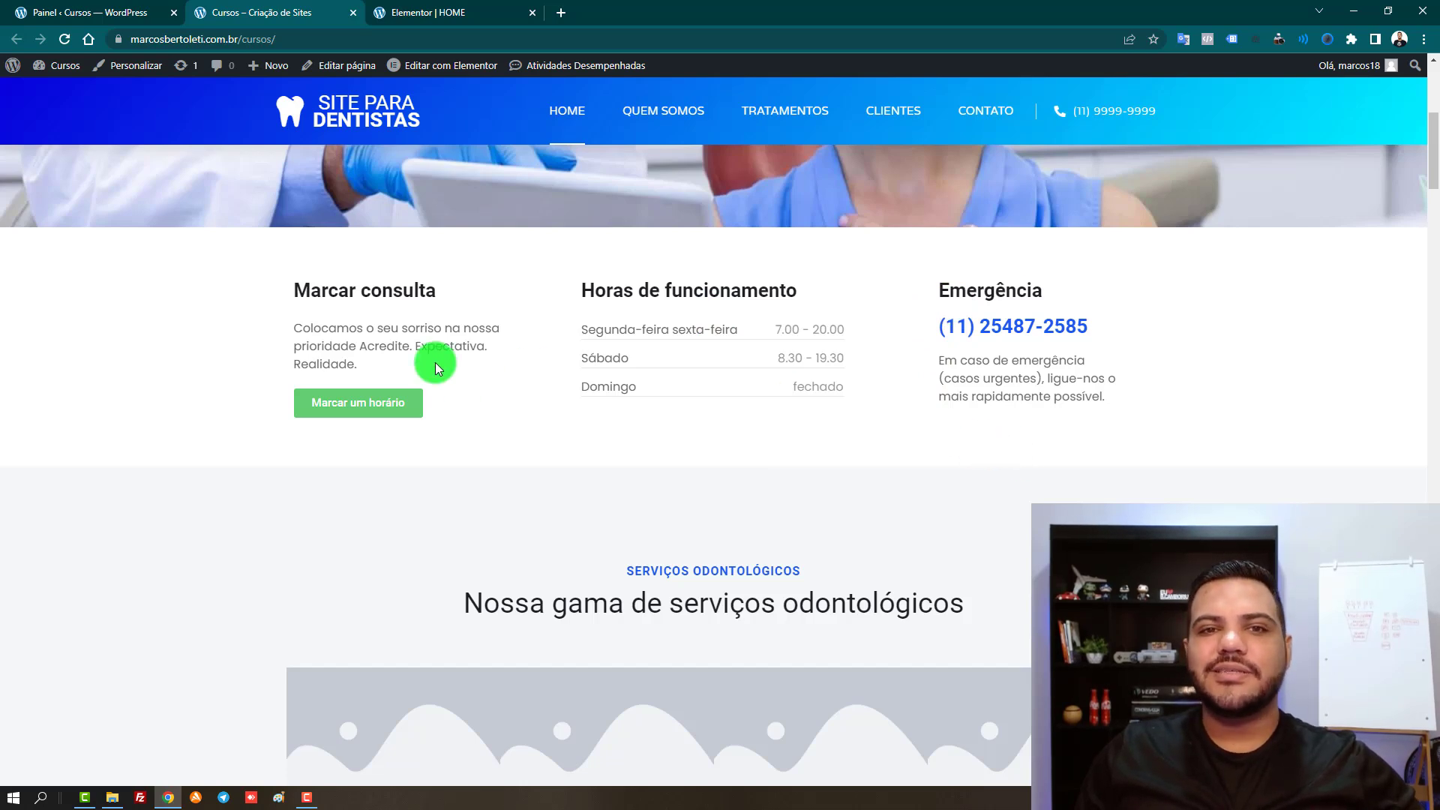
scroll(268, 332, "up", 6)
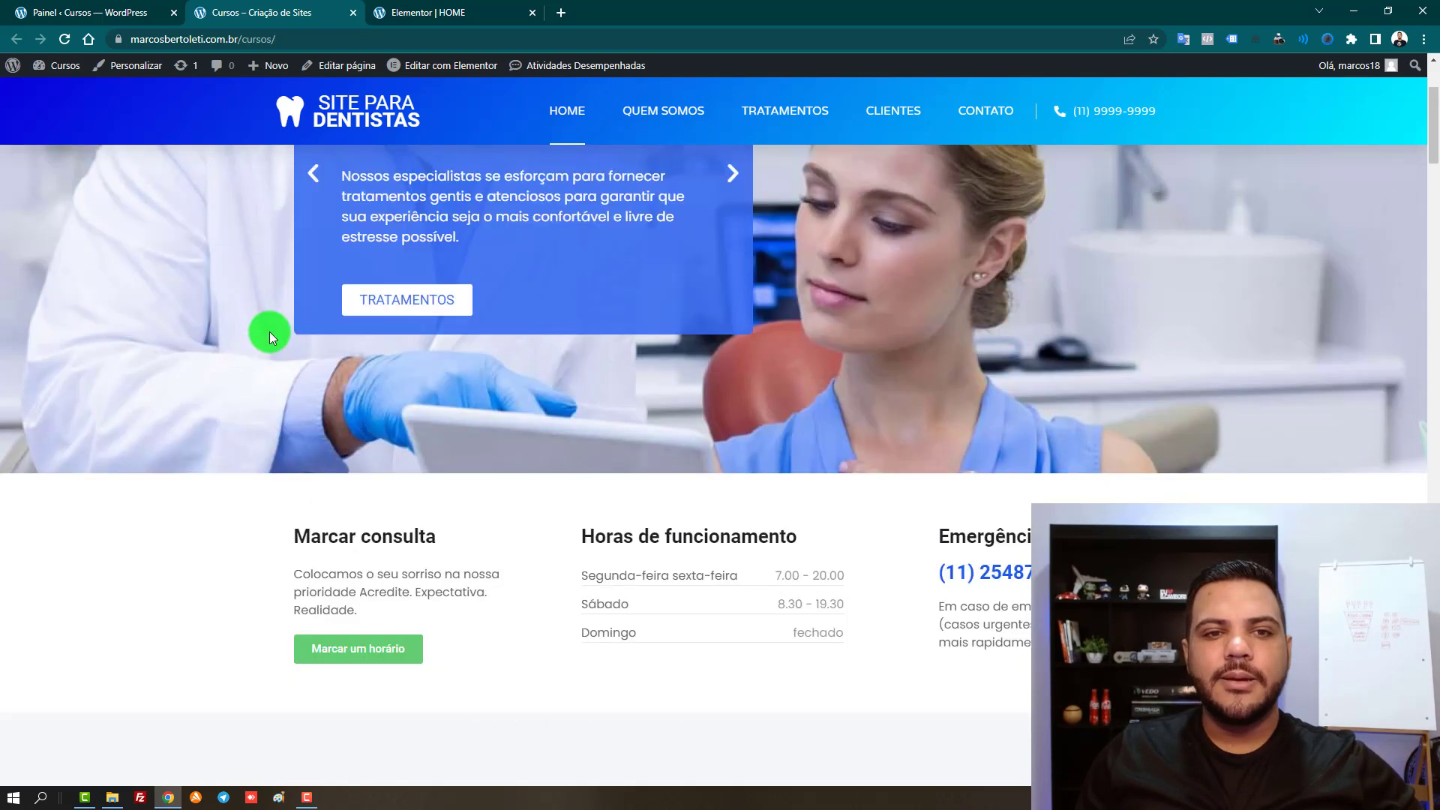
scroll(268, 332, "down", 8)
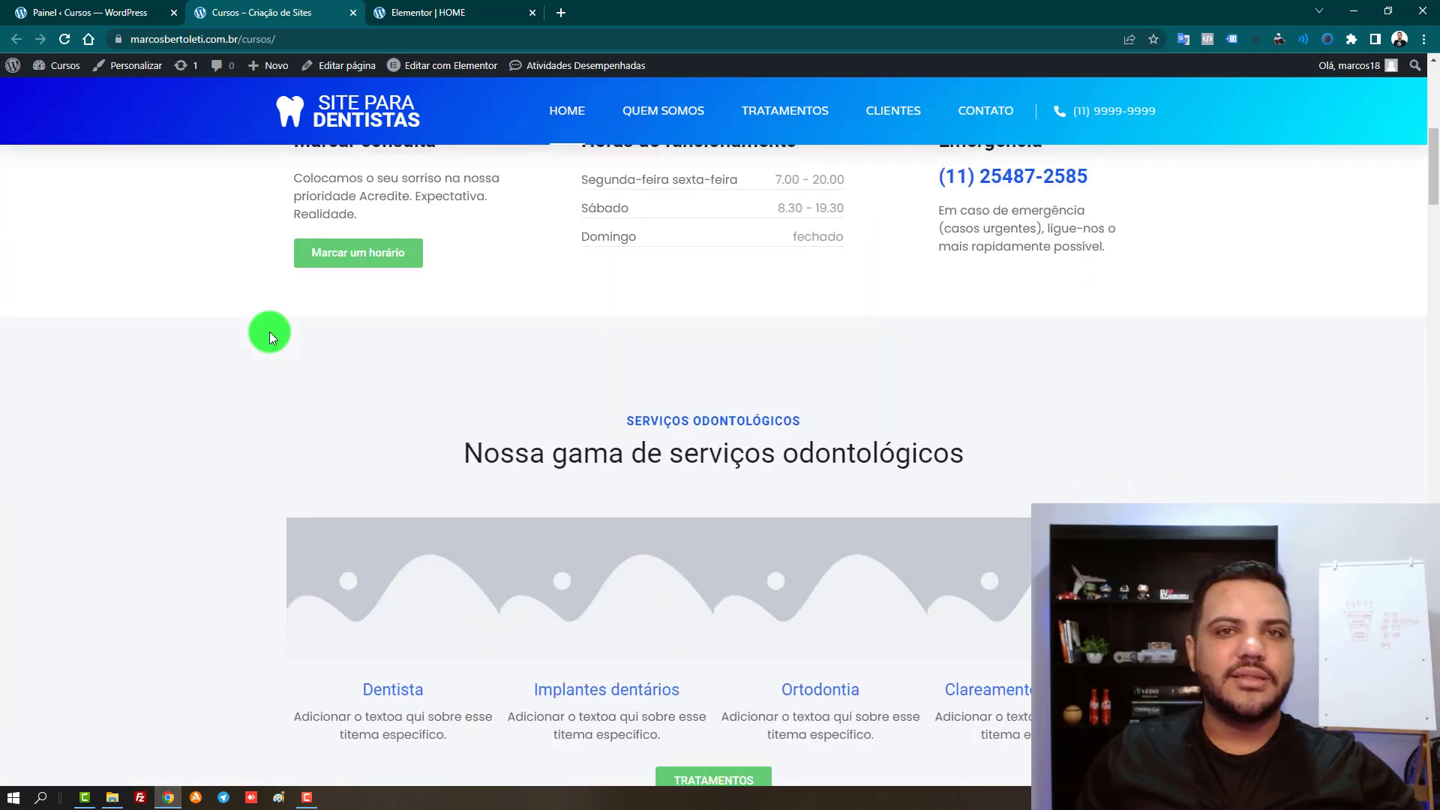
scroll(269, 332, "up", 3)
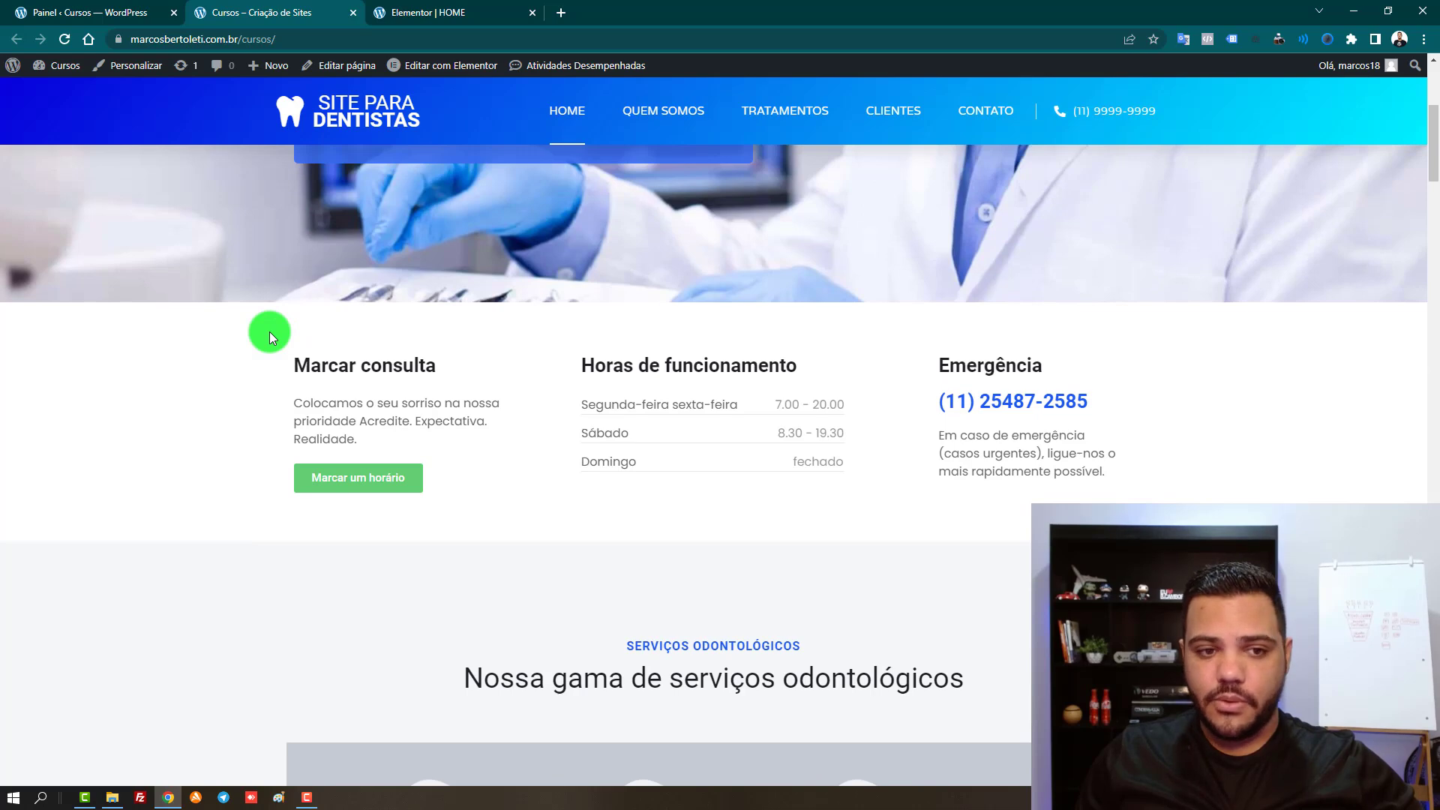
scroll(268, 331, "up", 5)
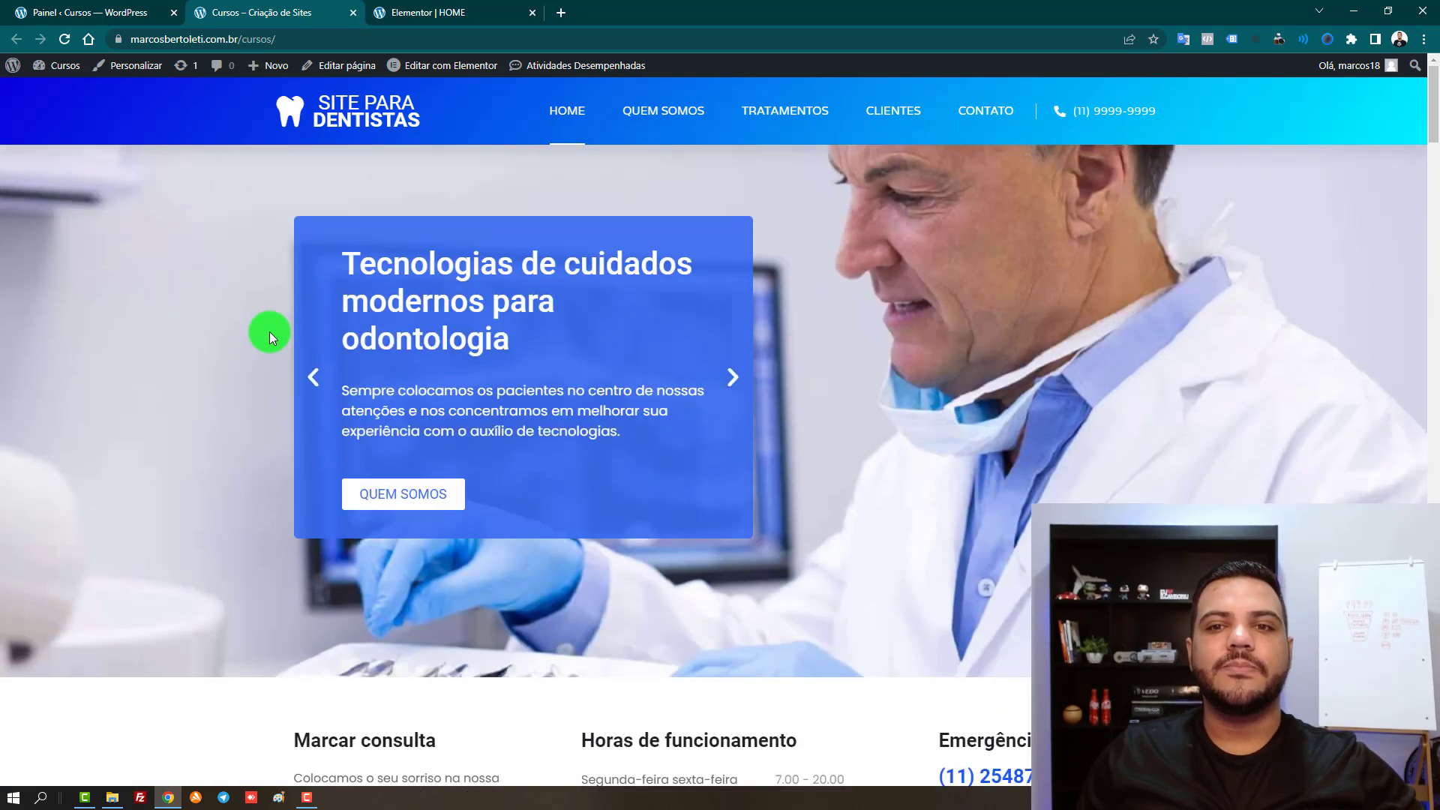
scroll(269, 332, "down", 7)
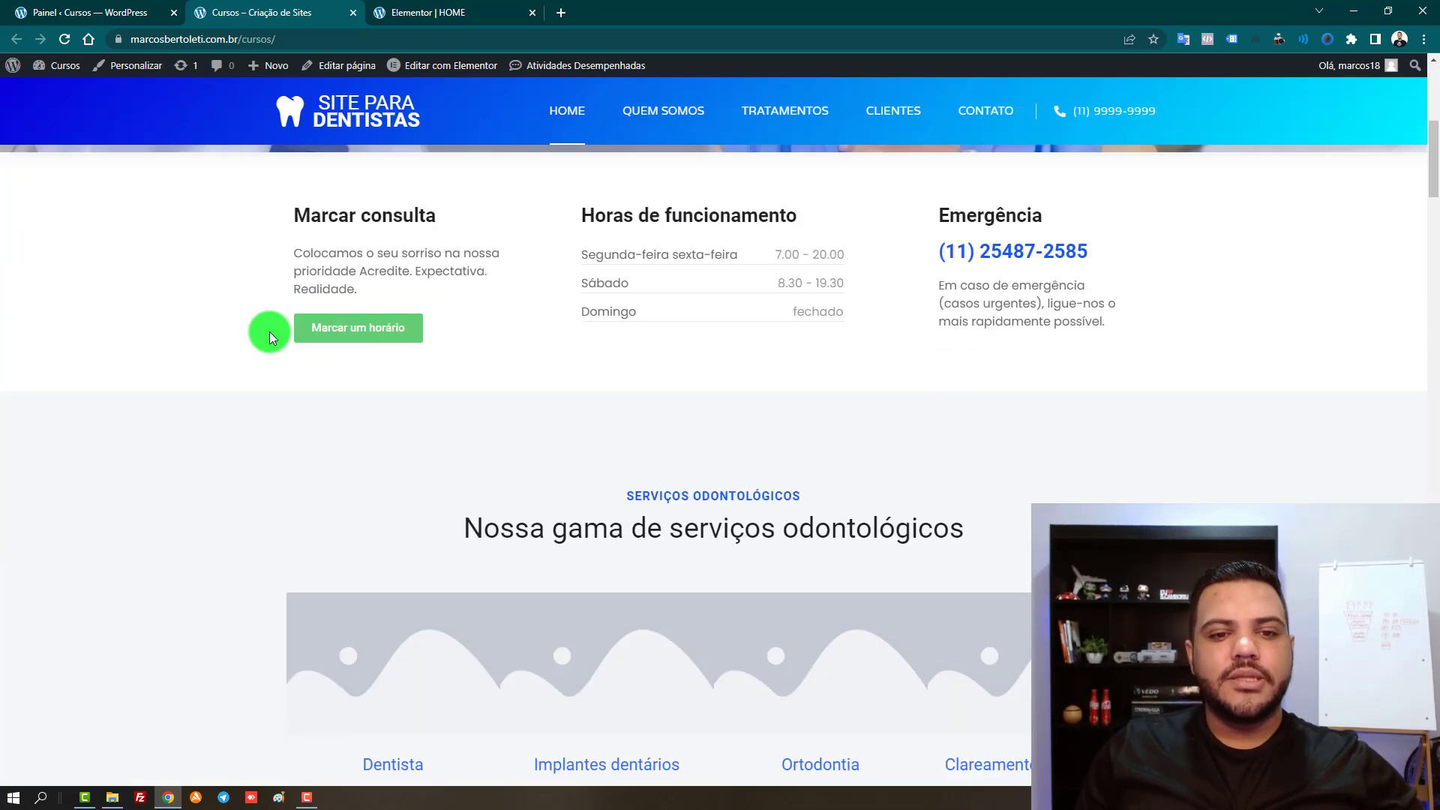
scroll(268, 332, "down", 4)
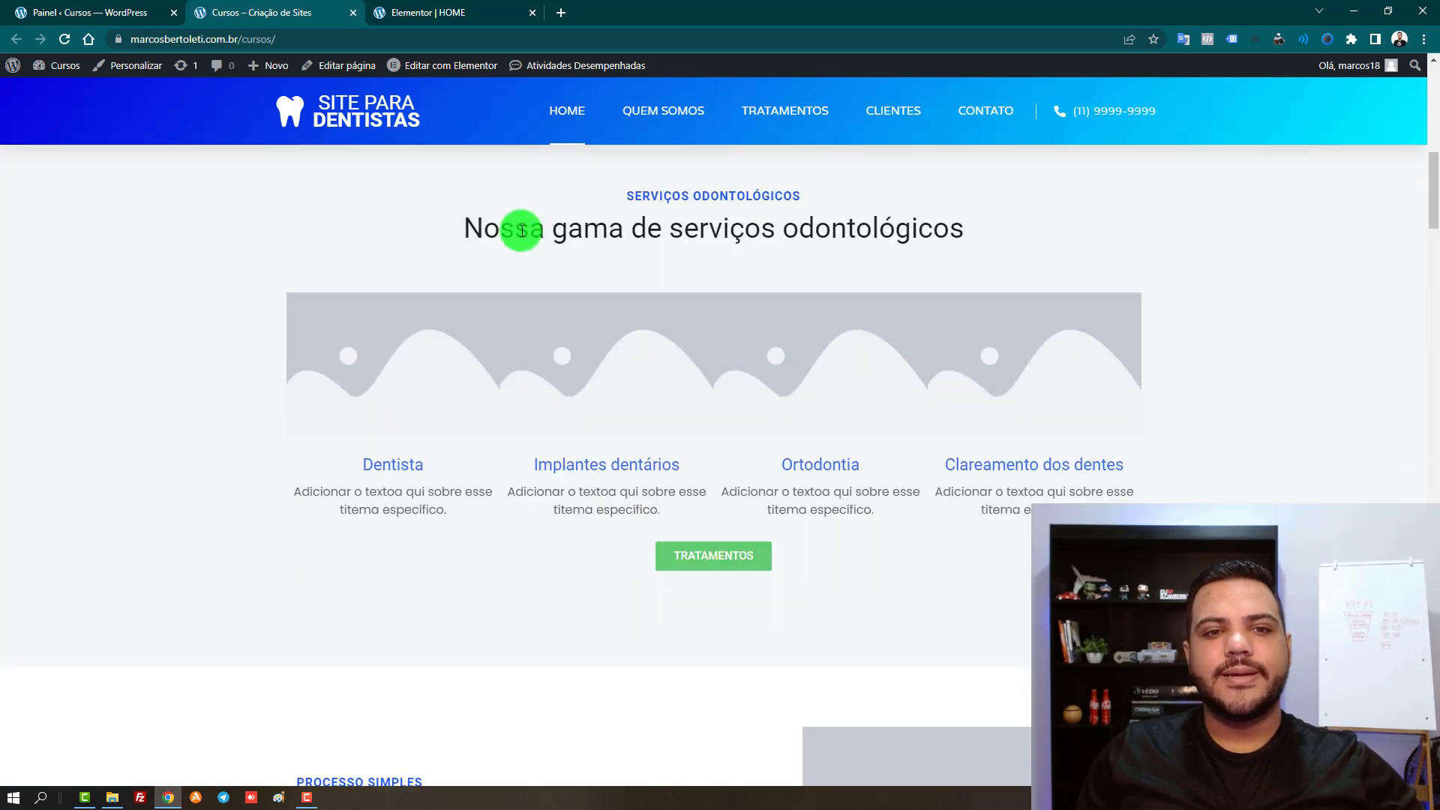
left_click_drag(473, 229, 828, 229)
left_click(828, 229)
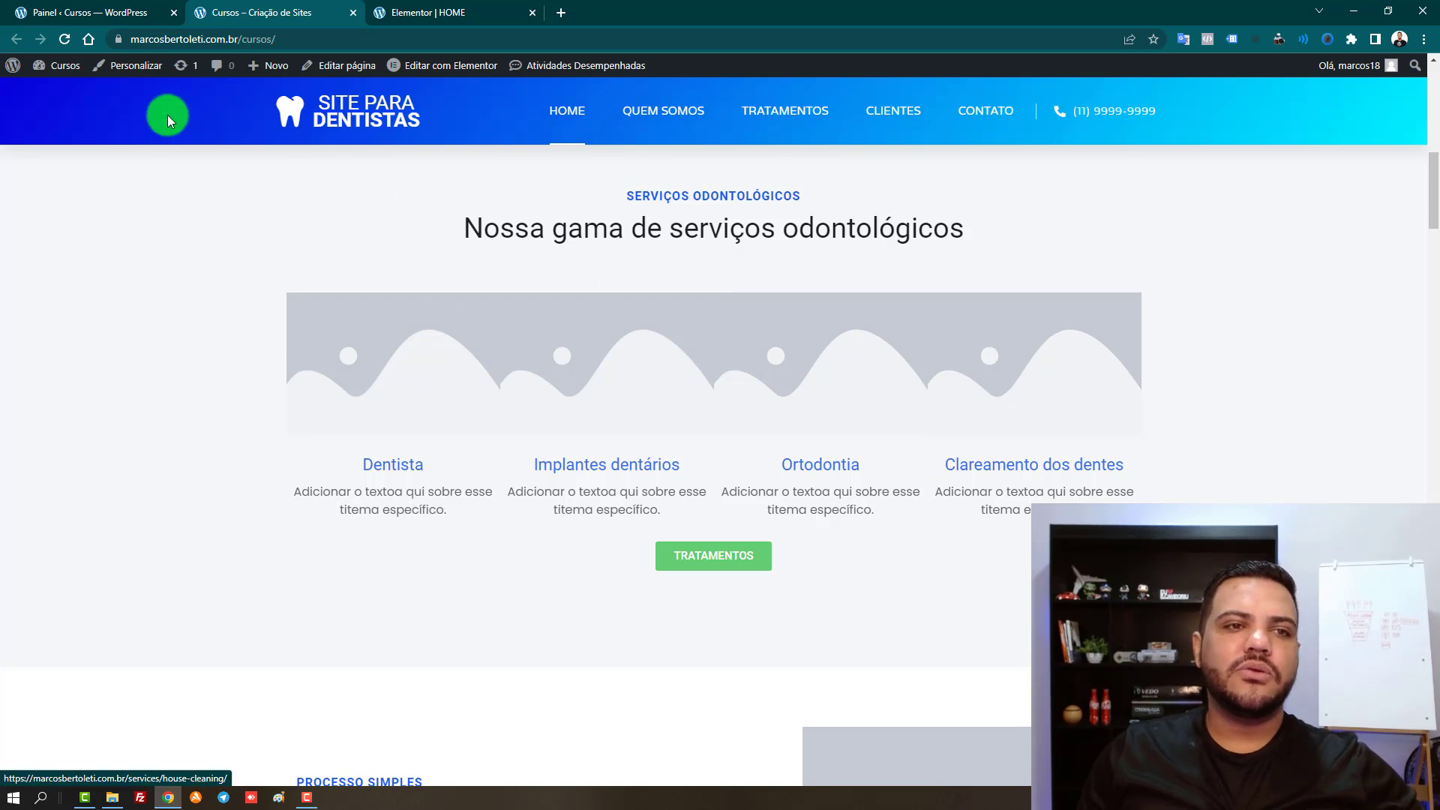
left_click(120, 12)
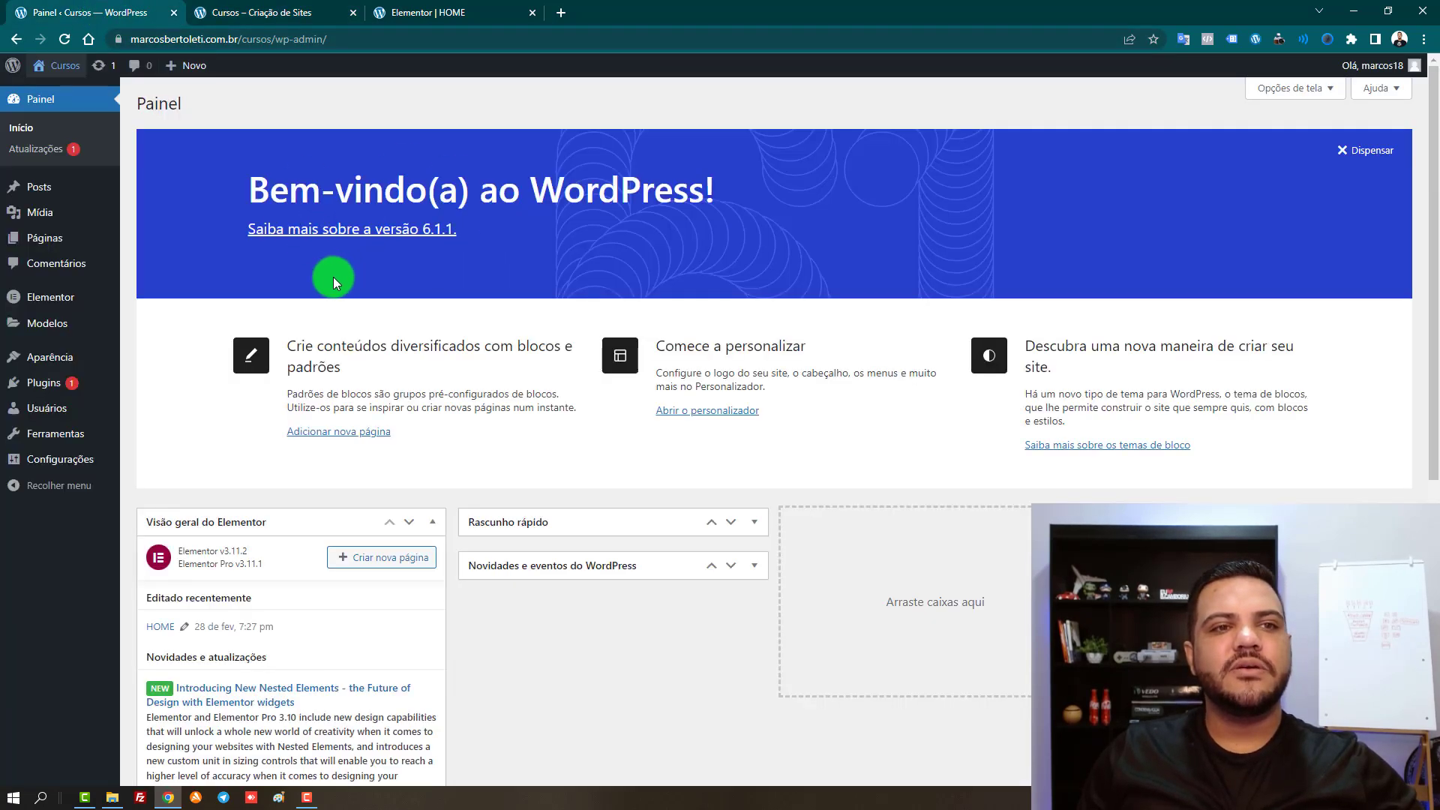
left_click(264, 12)
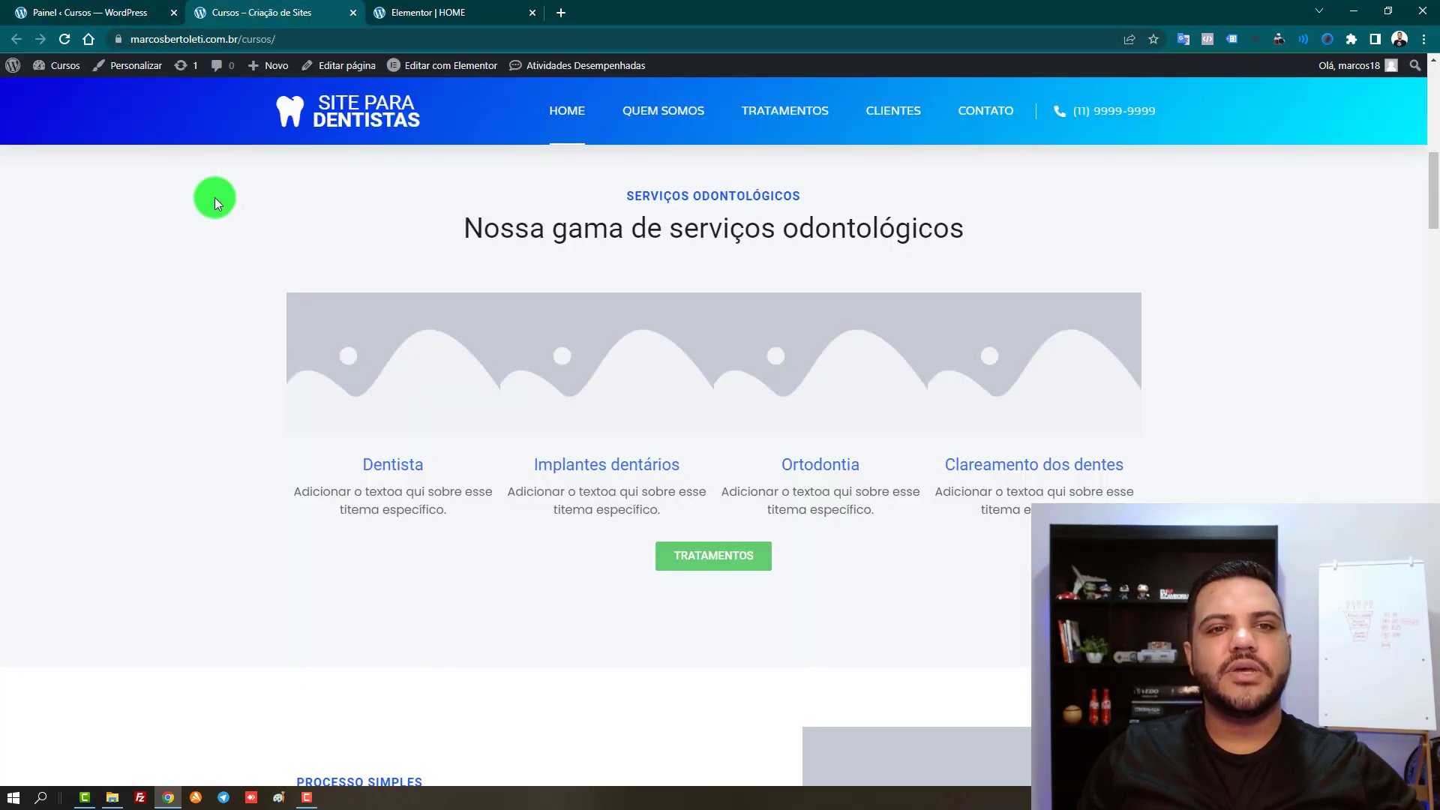
right_click(448, 66)
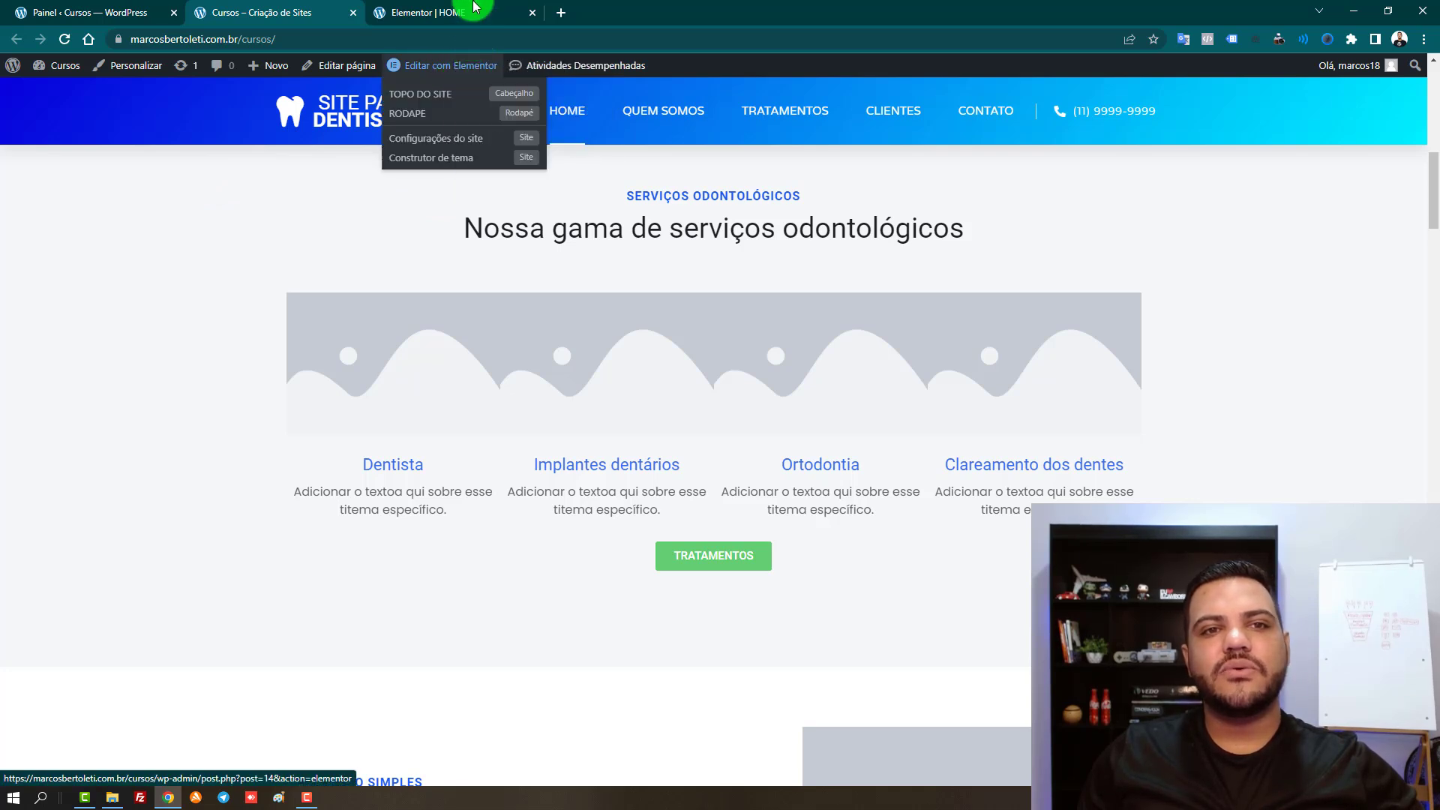
Switch to the Elementor editor of the HOME page and open the image selection for the Dentista box in the services section
left_click(474, 9)
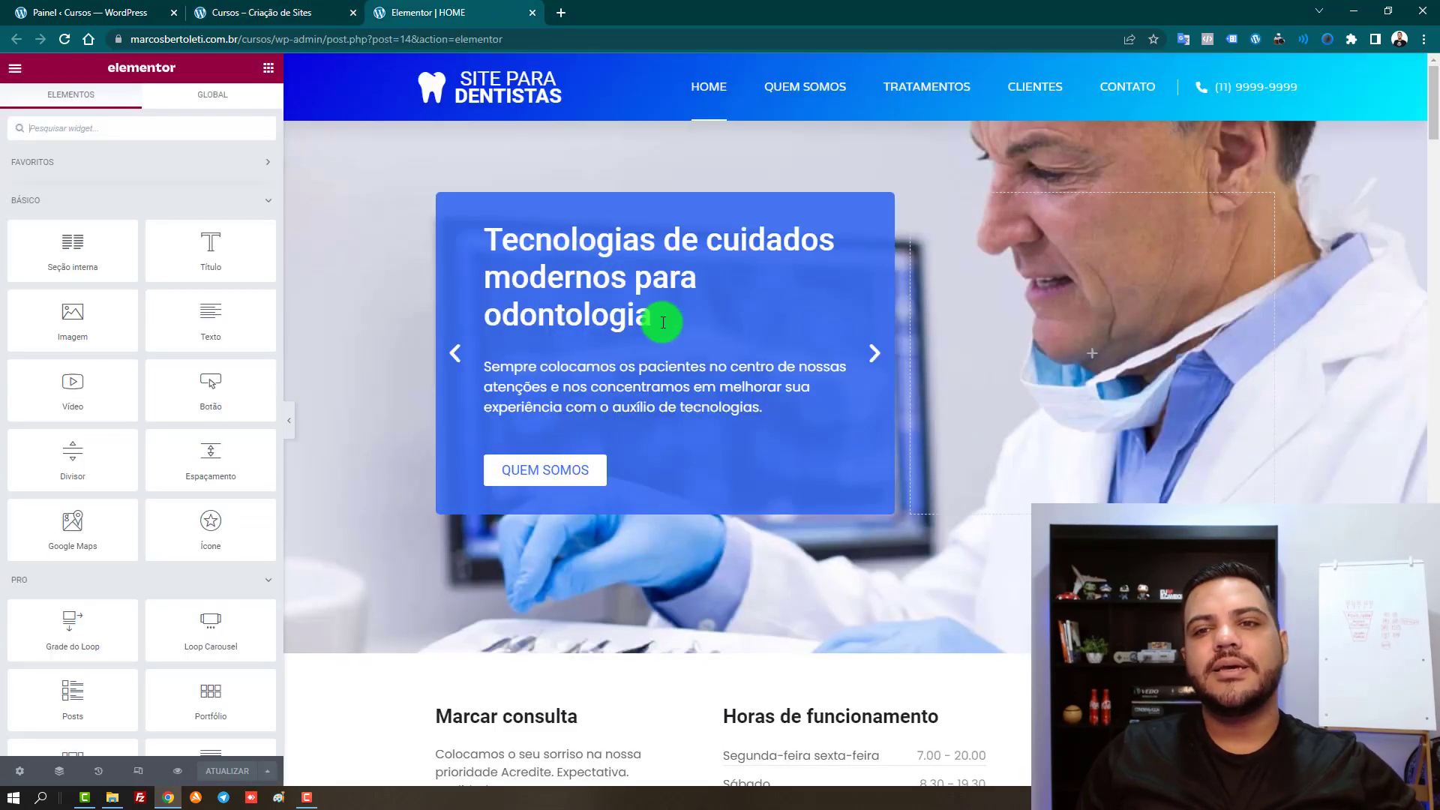
scroll(660, 319, "down", 6)
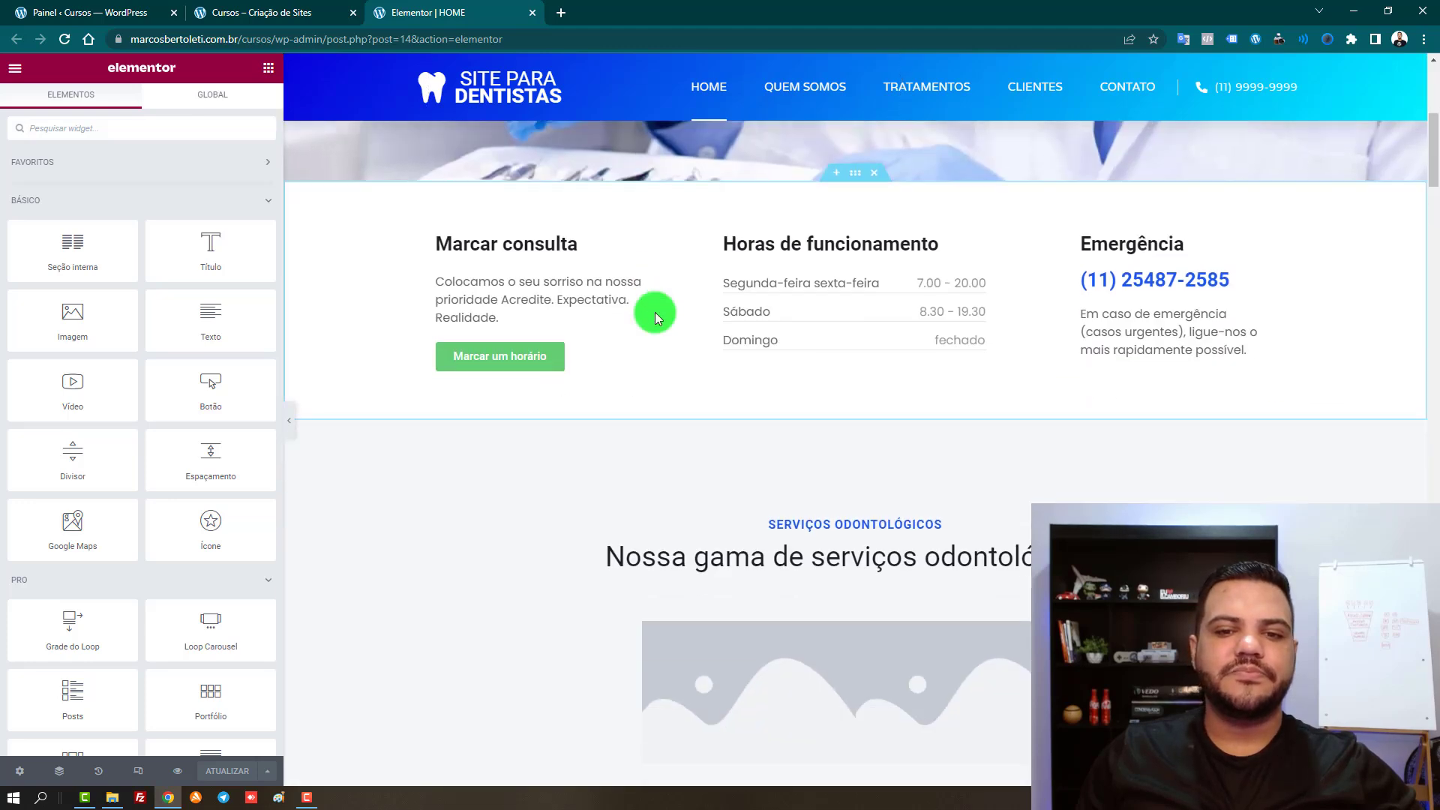
scroll(655, 312, "down", 5)
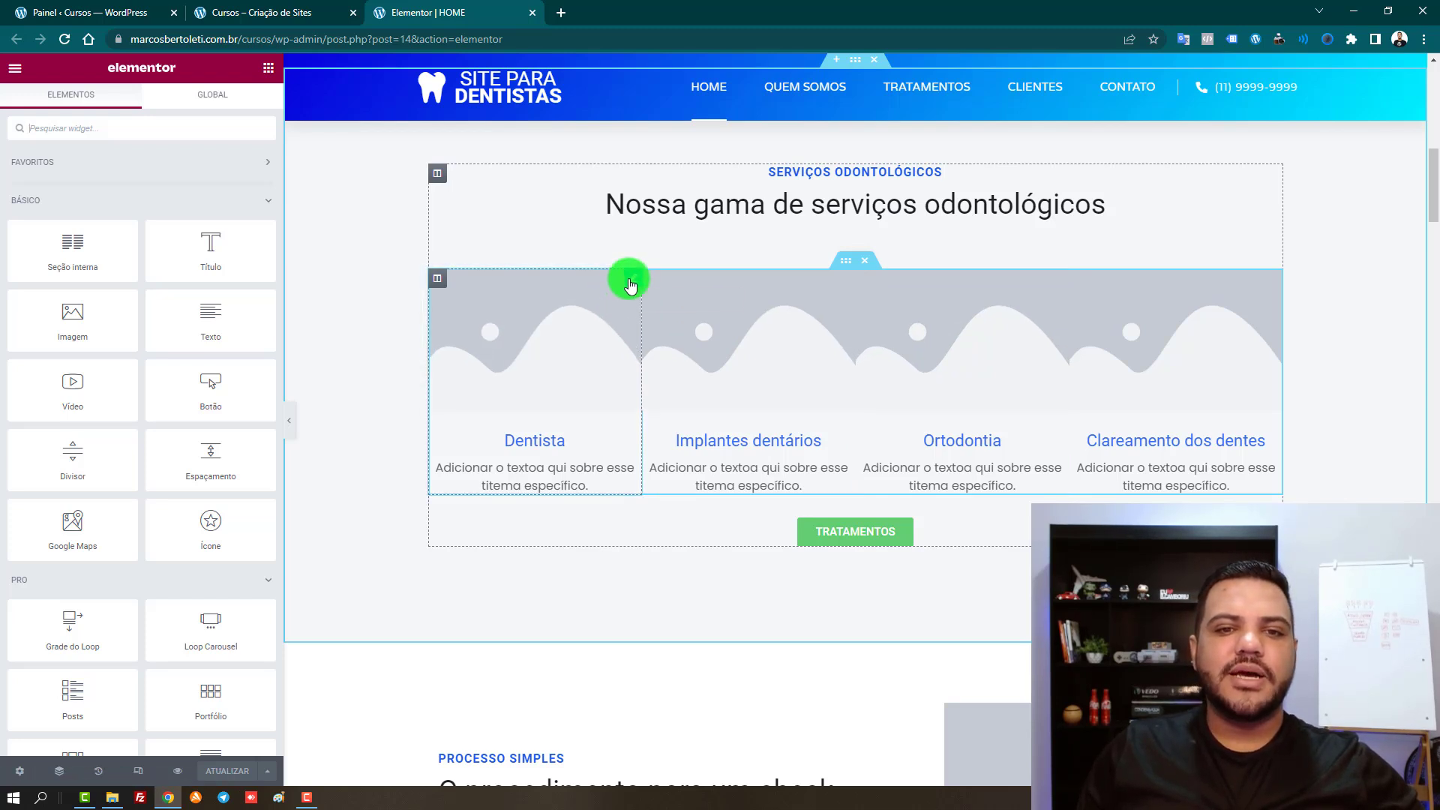
left_click(583, 336)
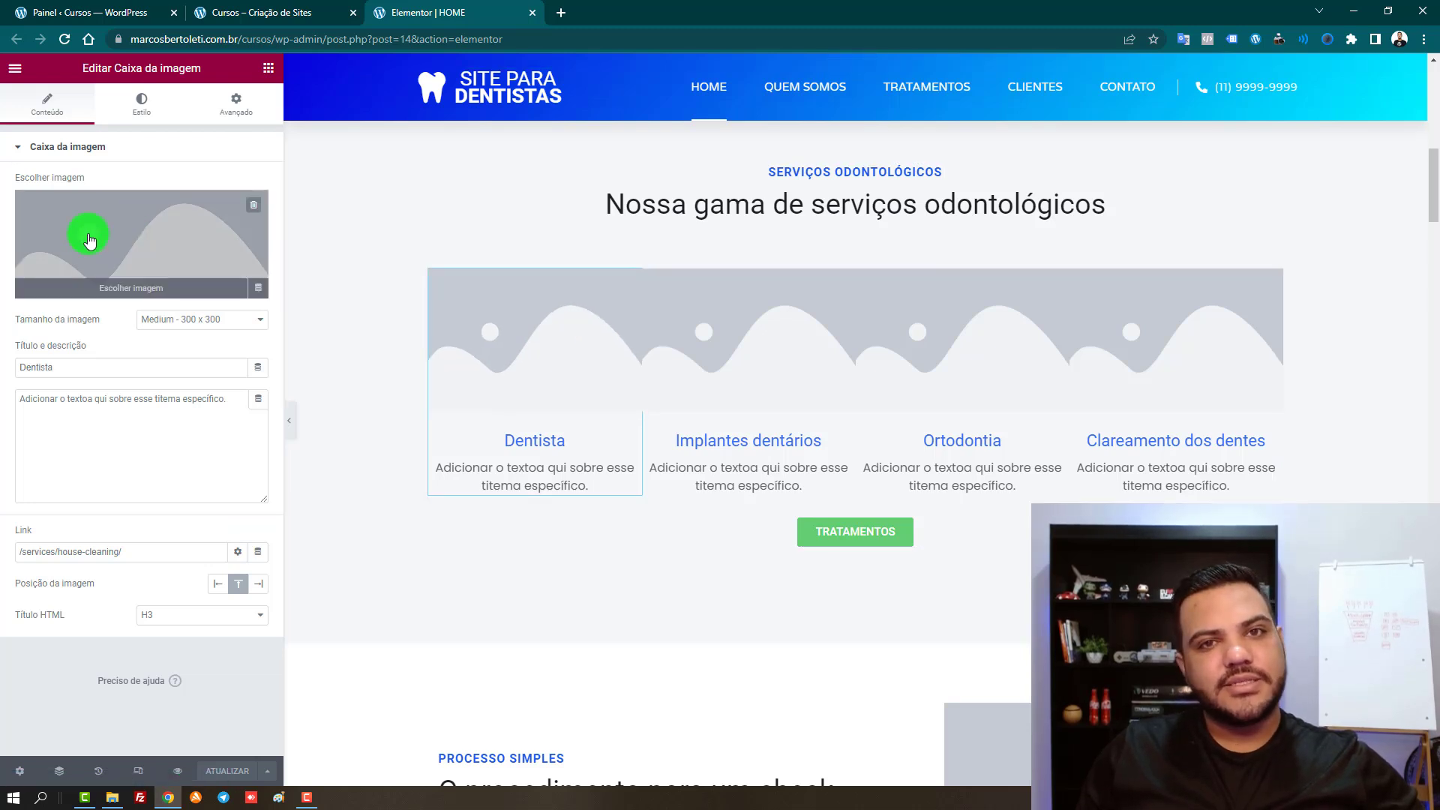
left_click(150, 244)
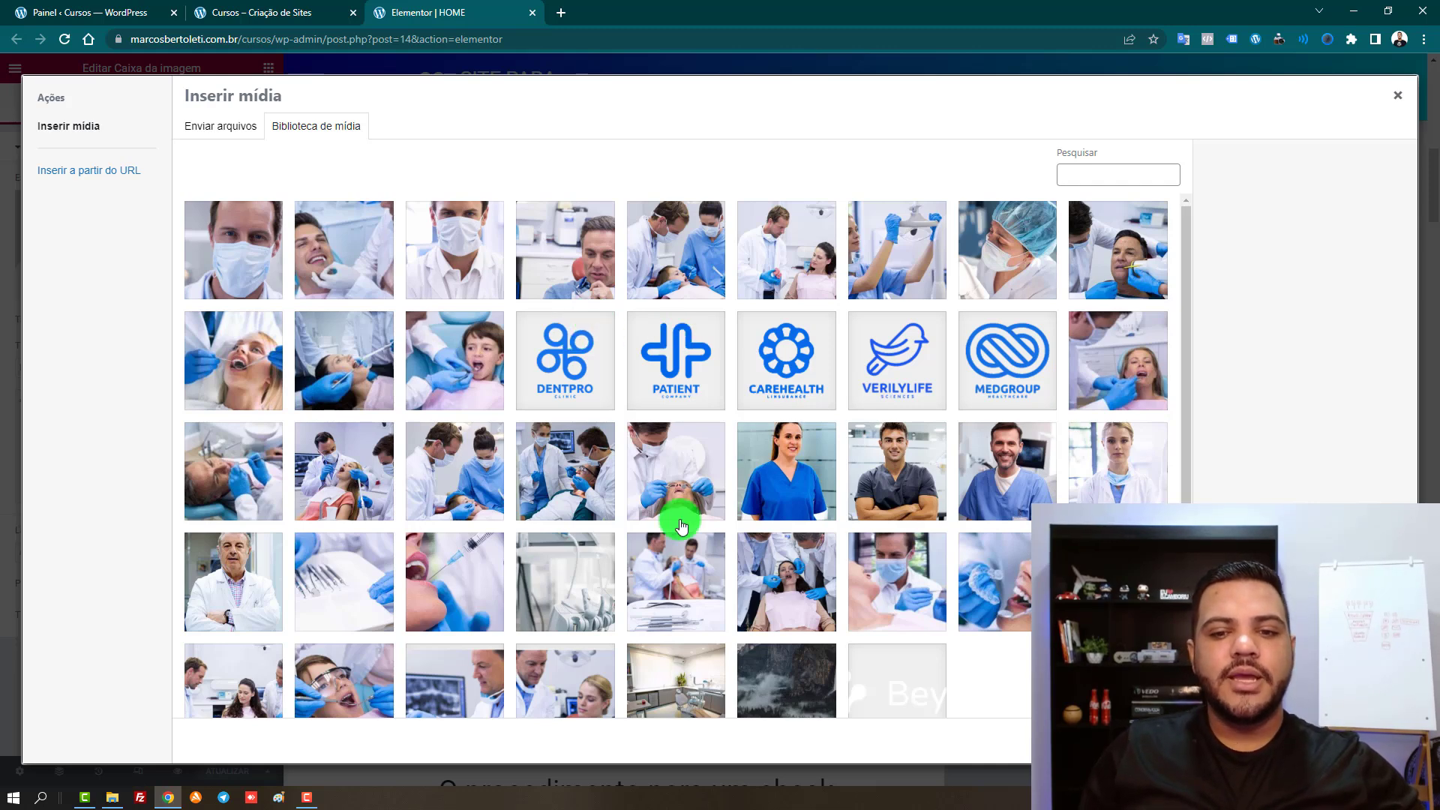
Compare dental photos in the media library, such as Dental_Implants.jpg, detalhes.png and Cosmetic_Dentistry.jpg, as candidates for the Dentista box
left_click(859, 605)
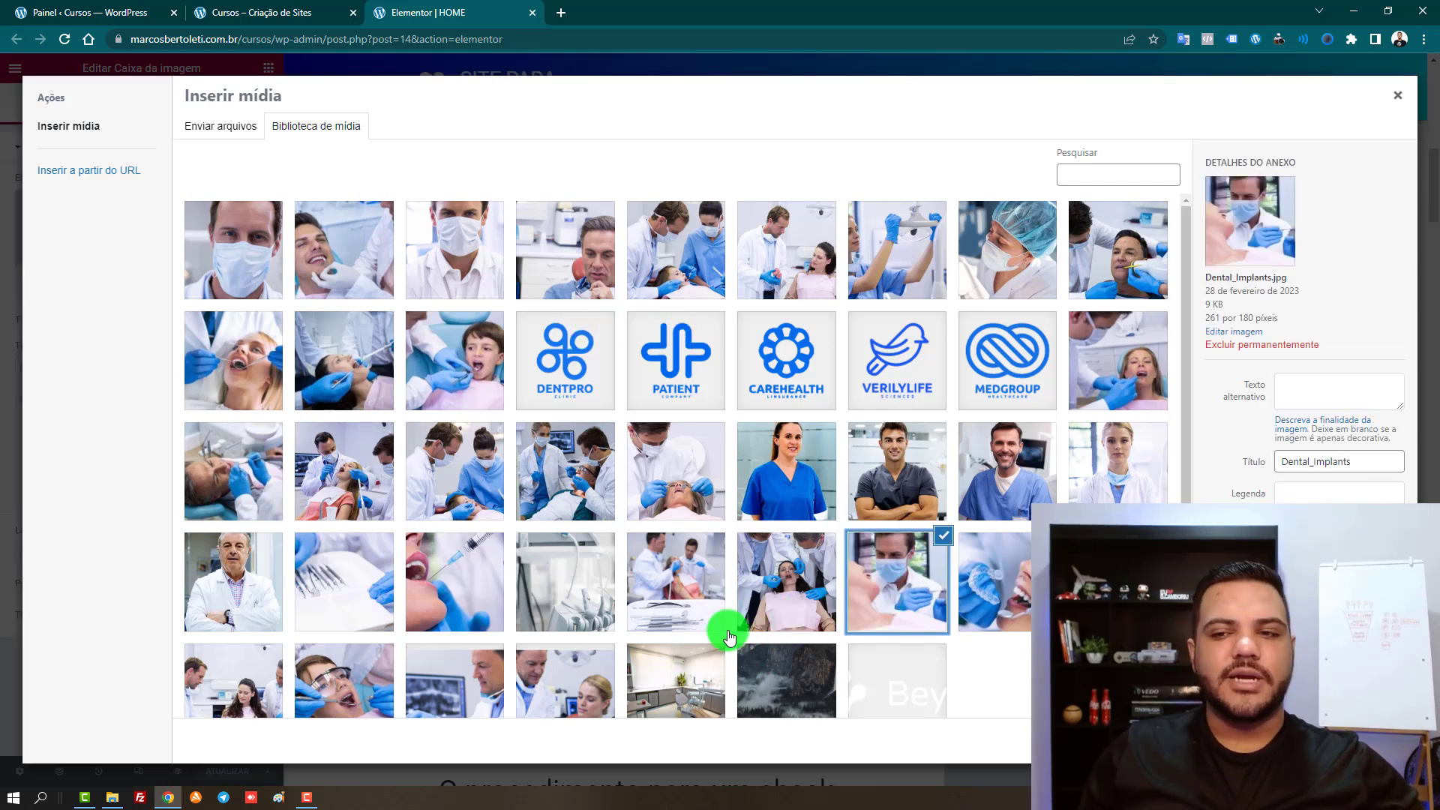
scroll(600, 568, "down", 1)
left_click(581, 604)
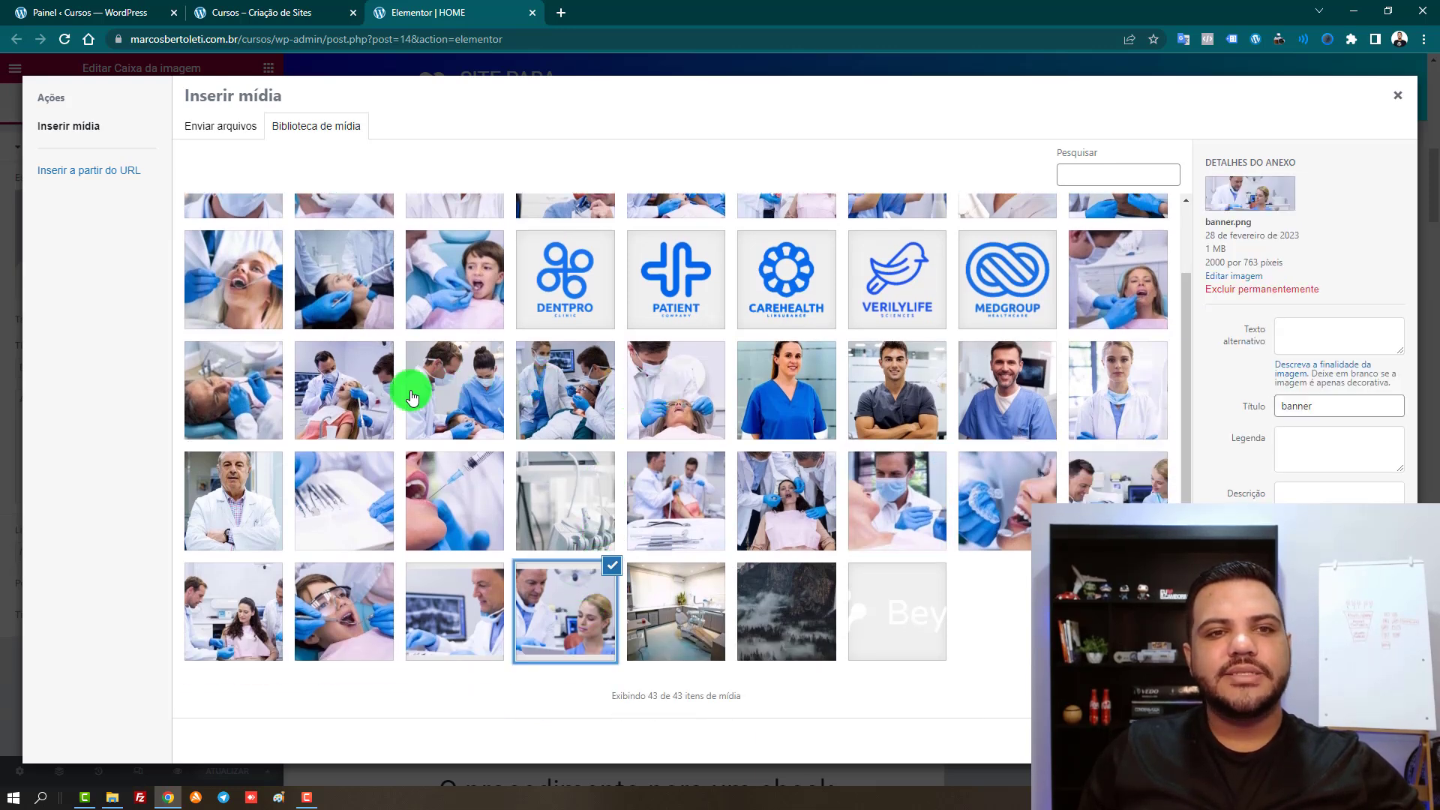
left_click(322, 12)
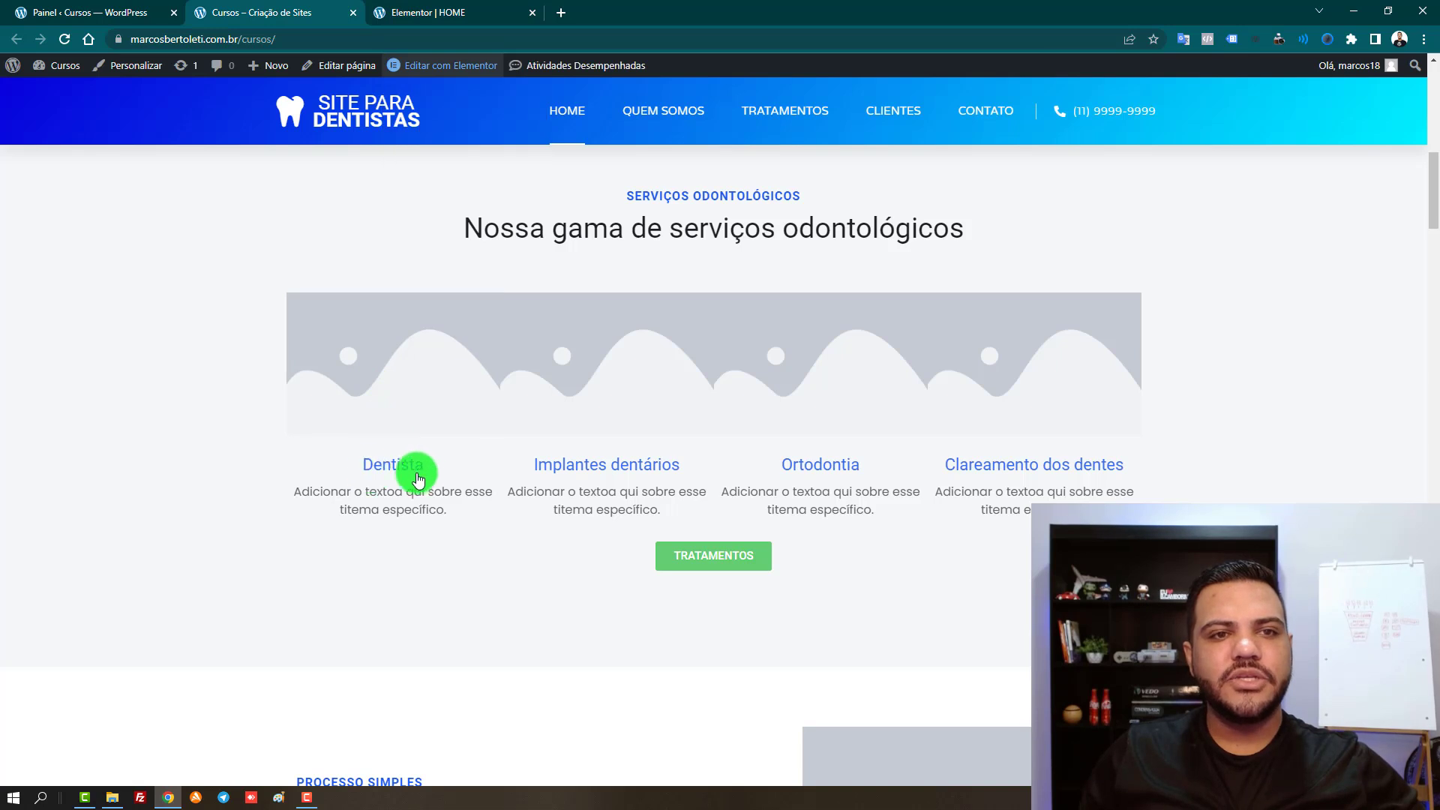
left_click(441, 13)
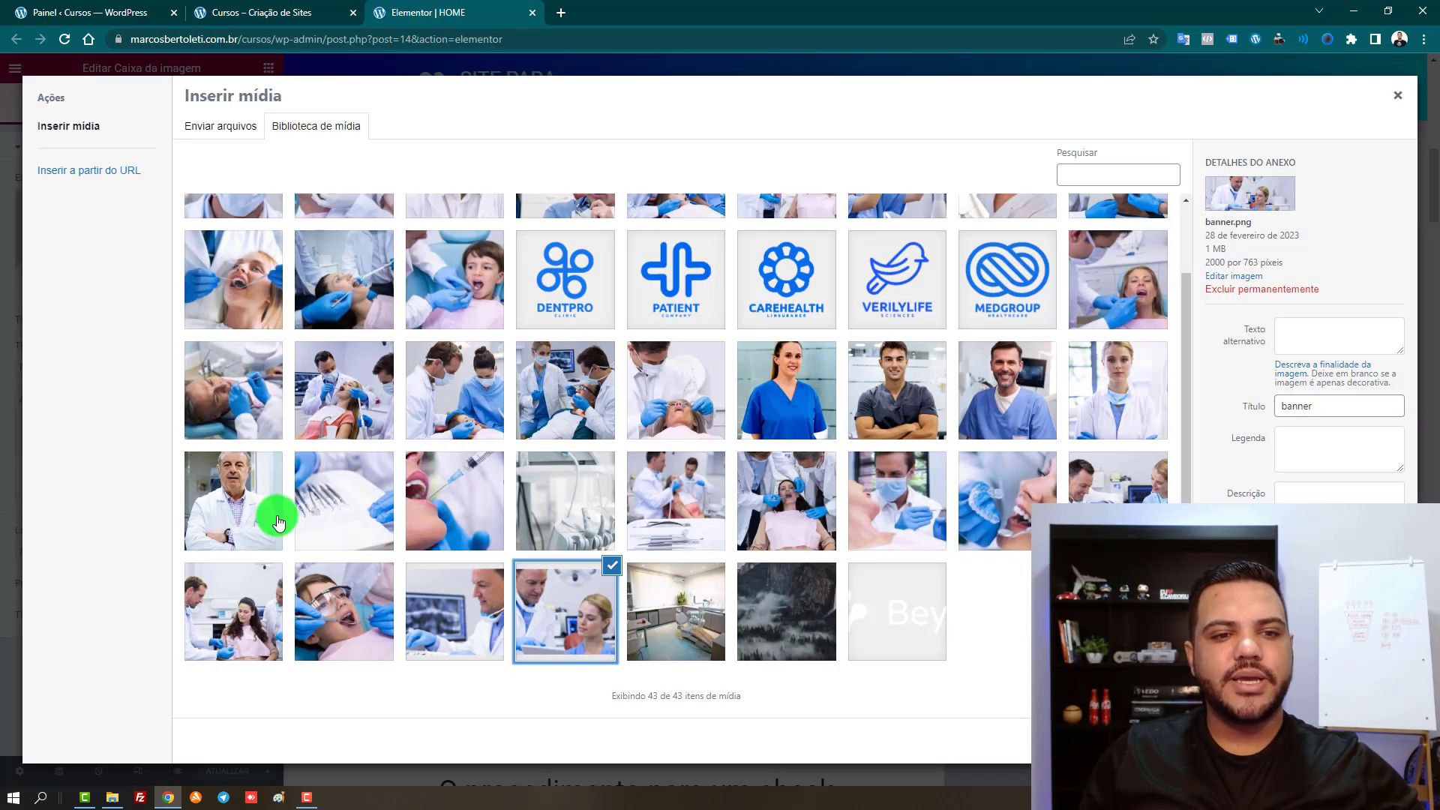
left_click(900, 503)
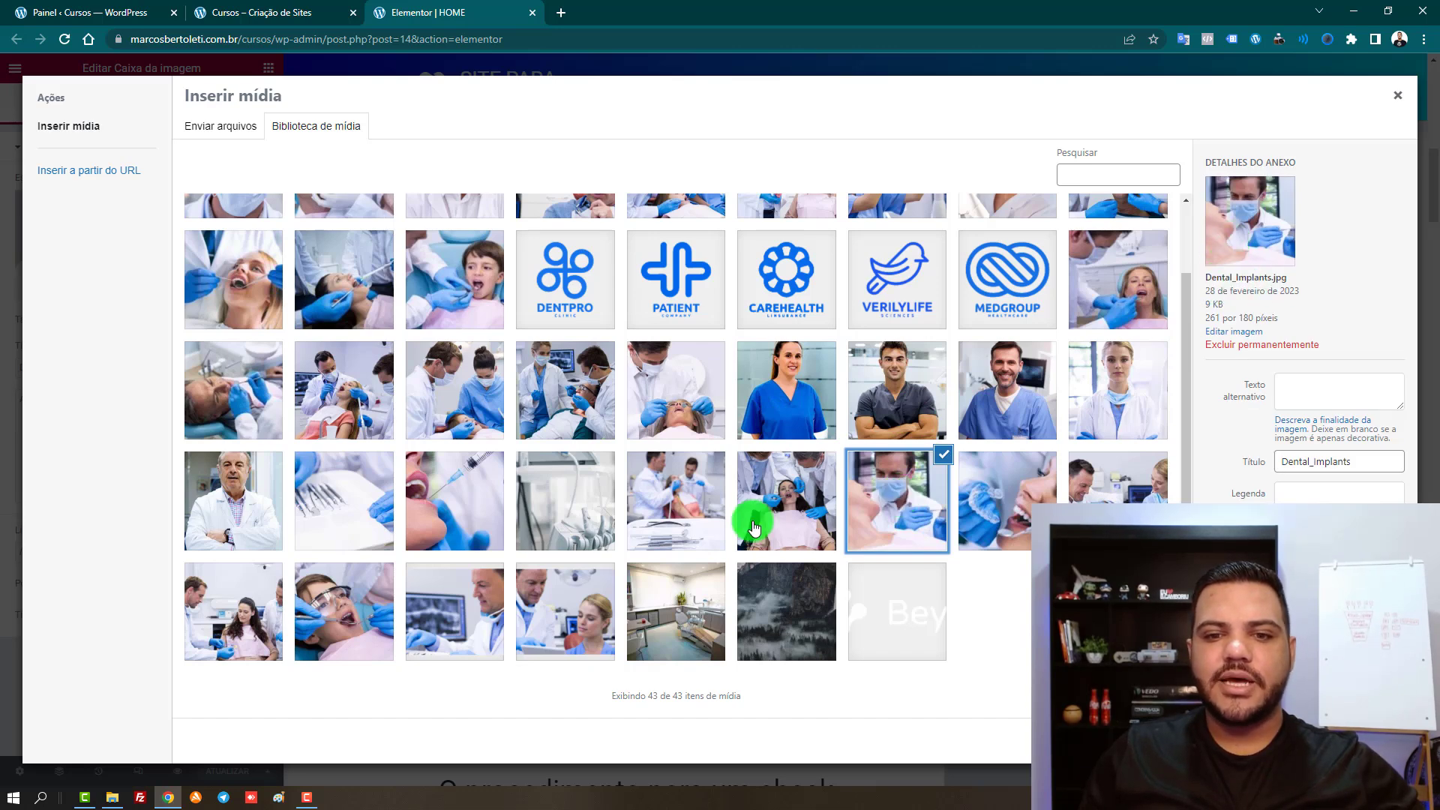
left_click(780, 516)
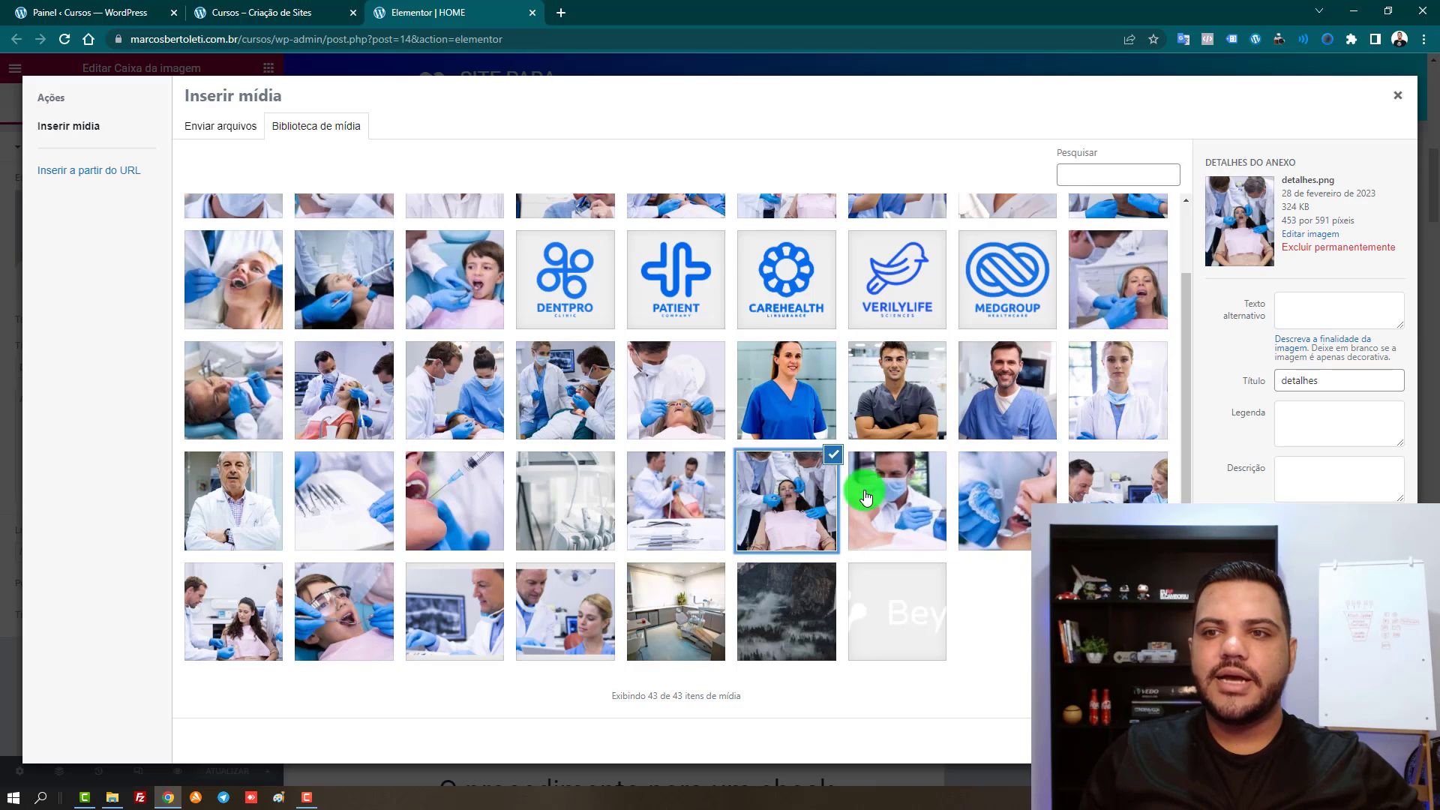
left_click(671, 487)
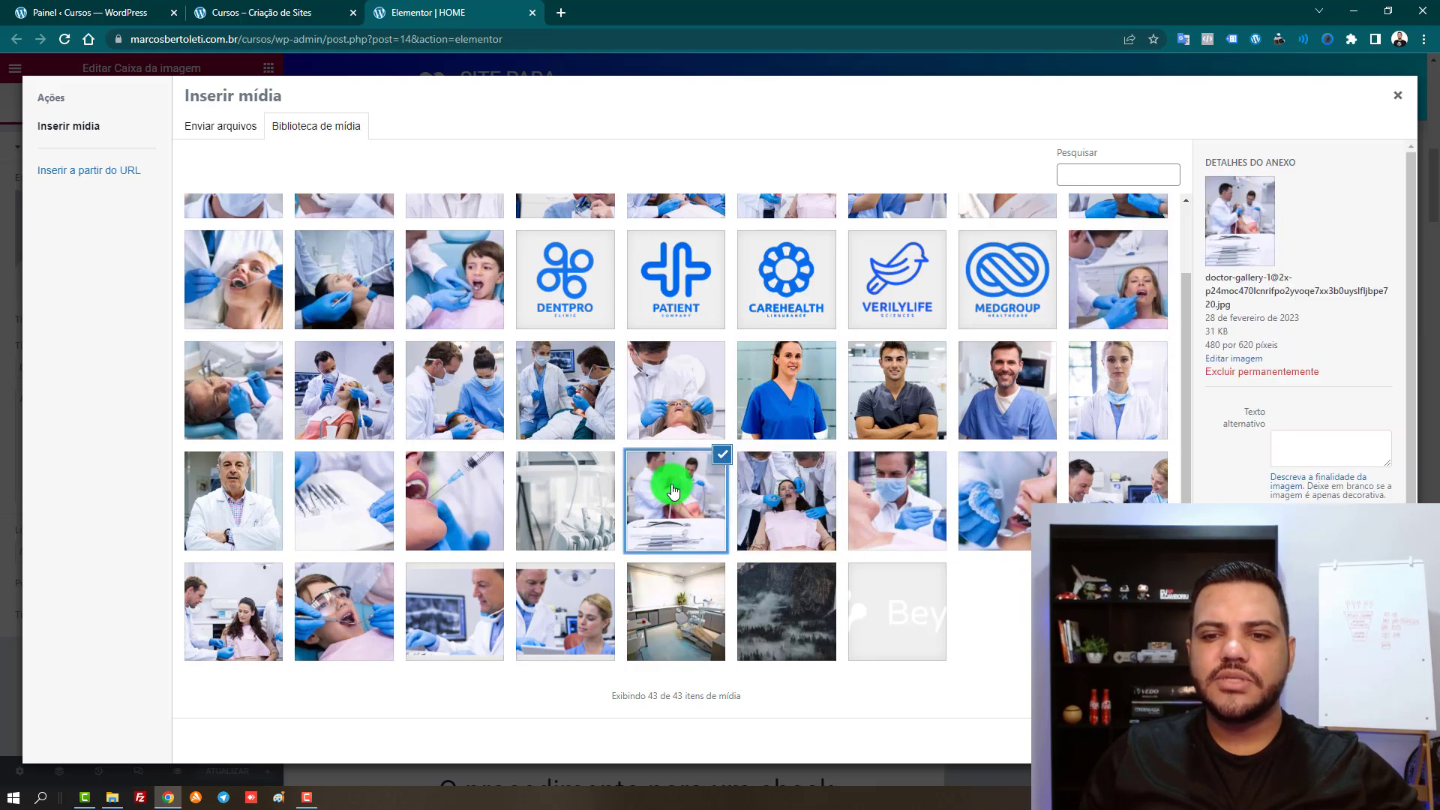
left_click(915, 508)
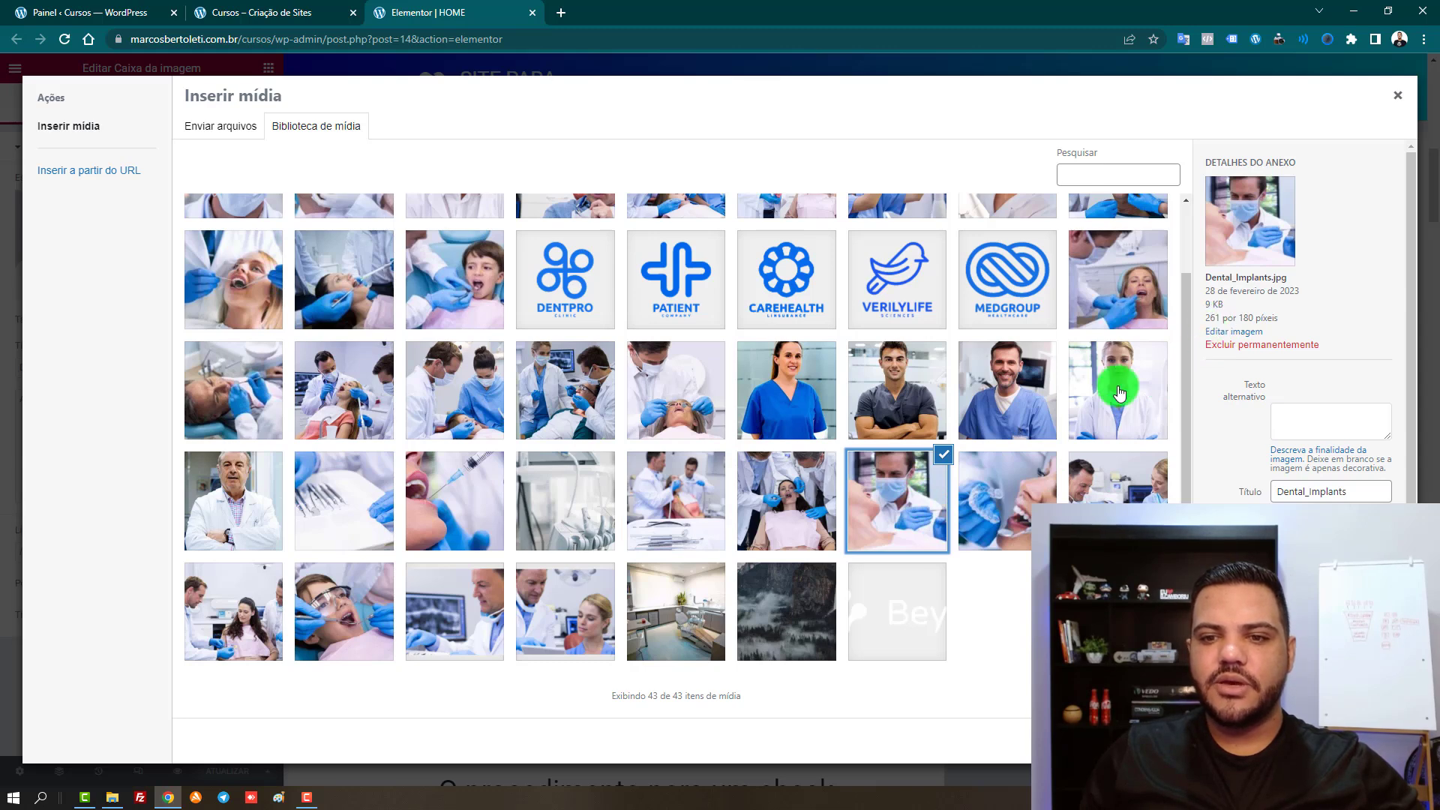
left_click(1023, 489)
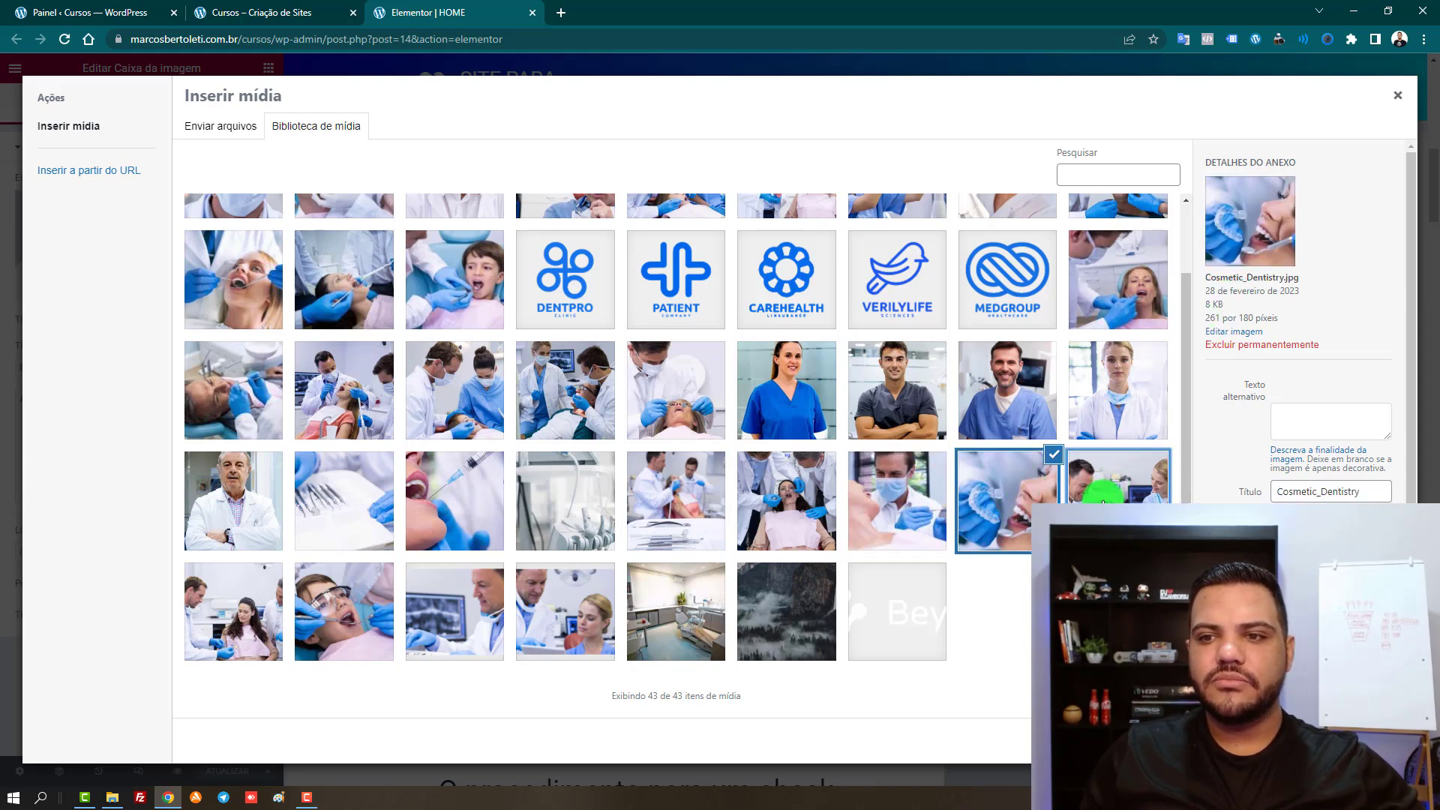
left_click(1107, 486)
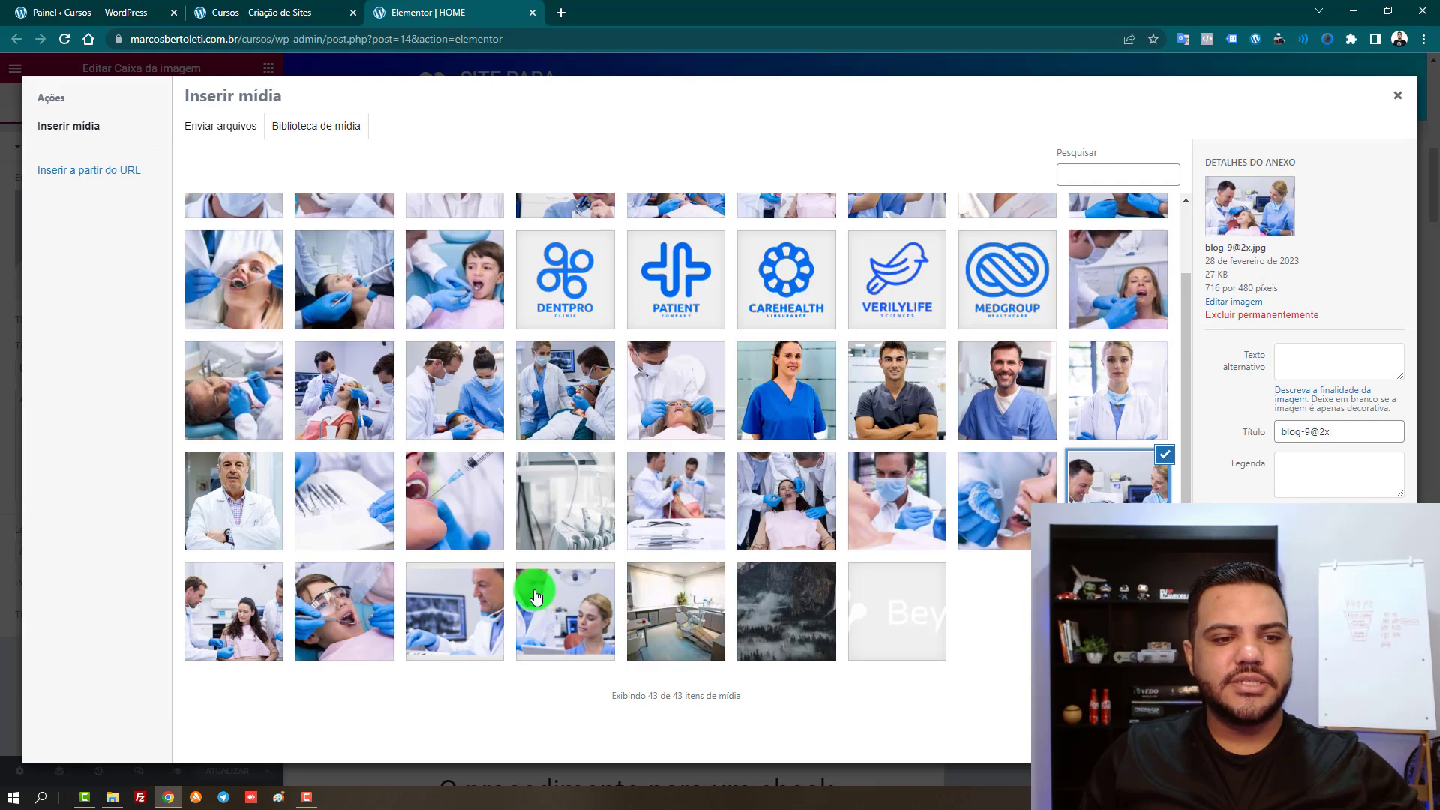
left_click(239, 600)
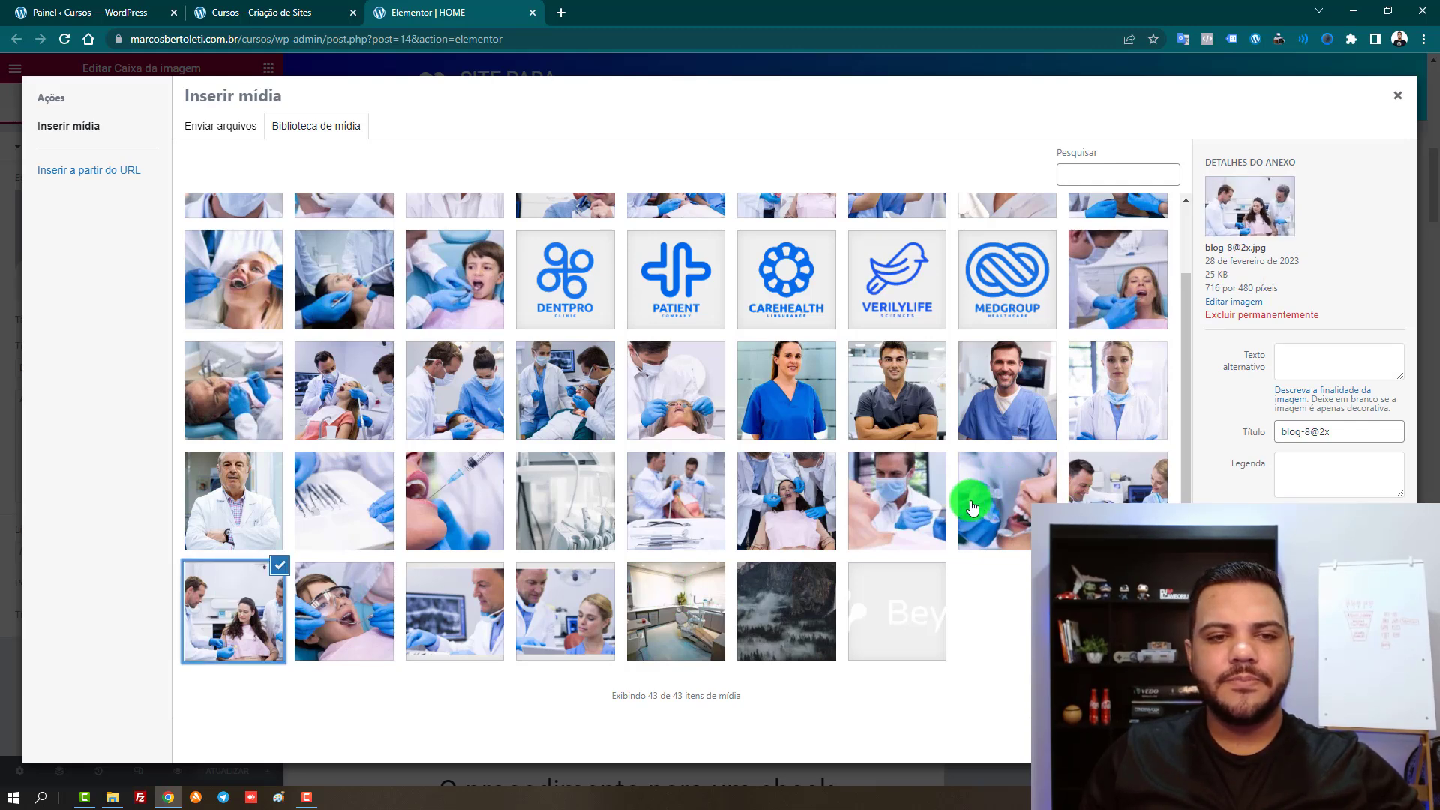
scroll(978, 503, "up", 2)
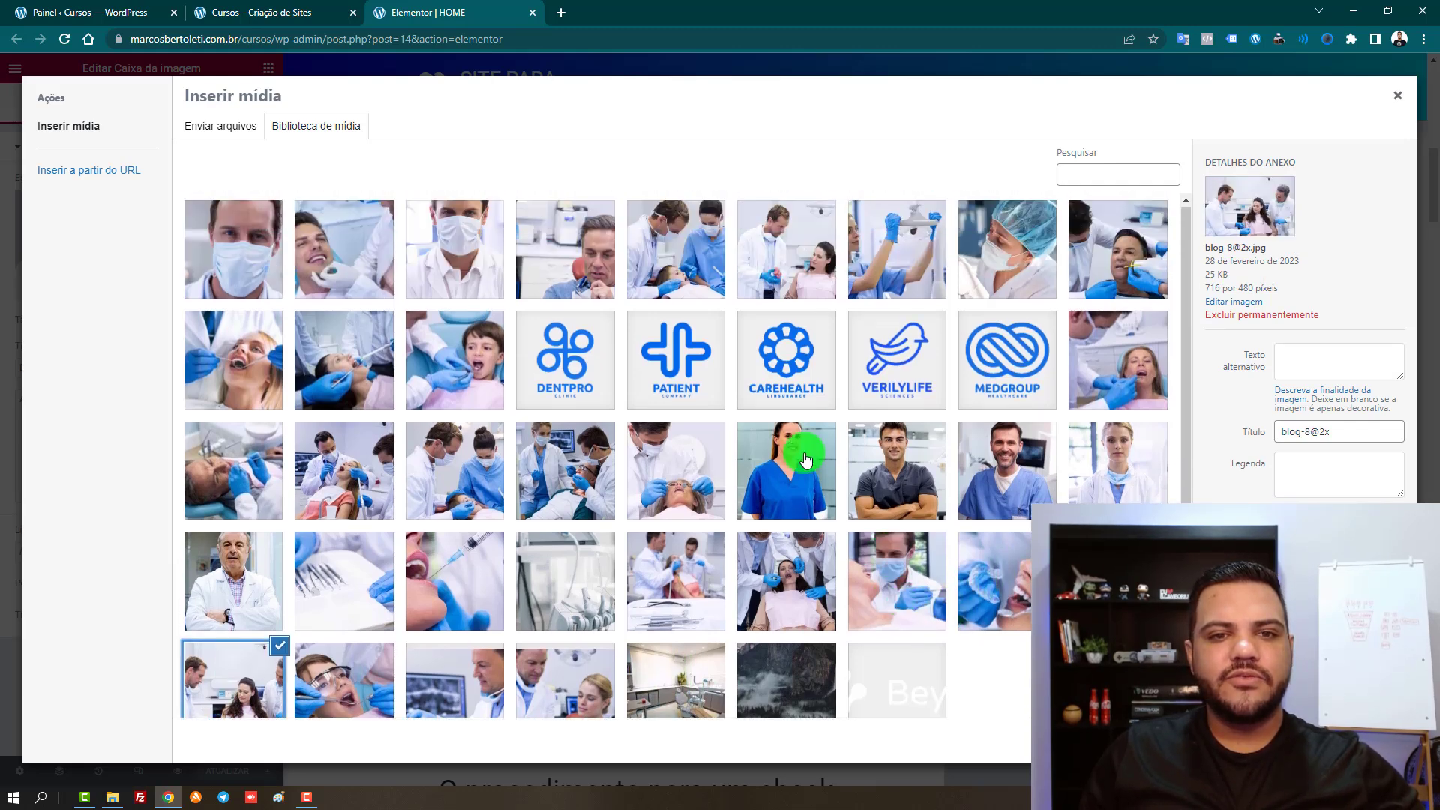
Insert Teeth_Whitening.jpg from the media library as the image of the Dentista box
left_click(281, 245)
left_click(322, 247)
left_click(351, 244)
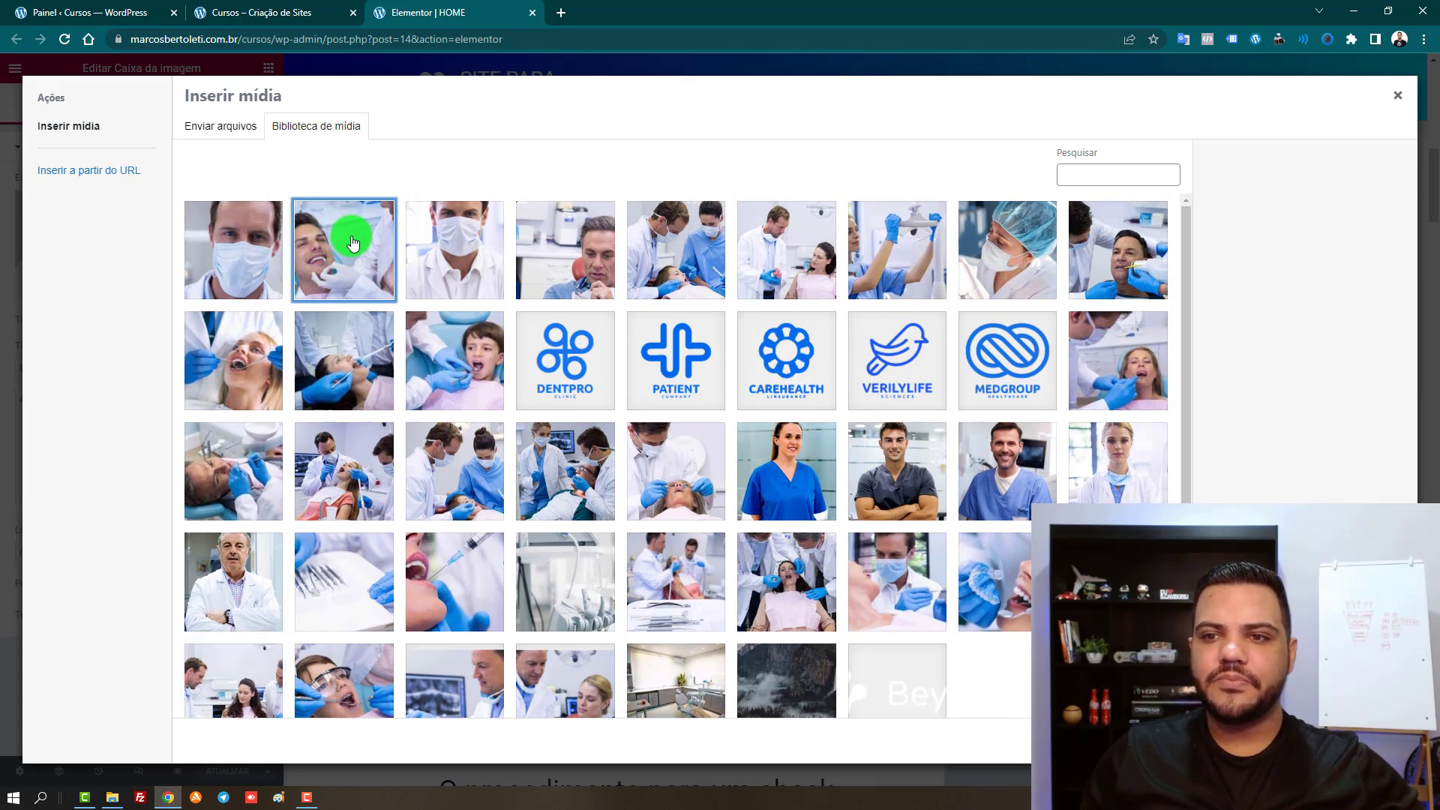
left_click(427, 247)
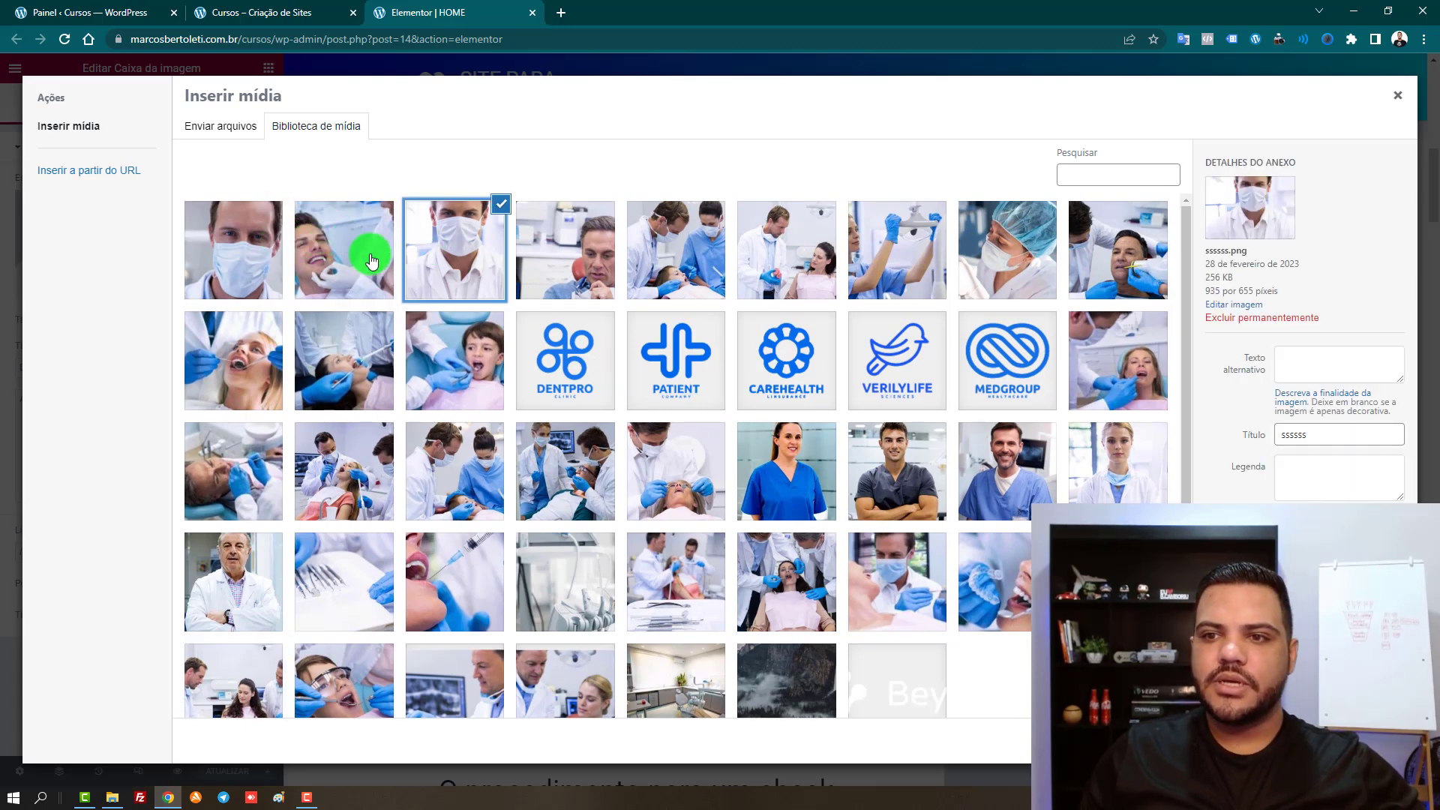
left_click(378, 275)
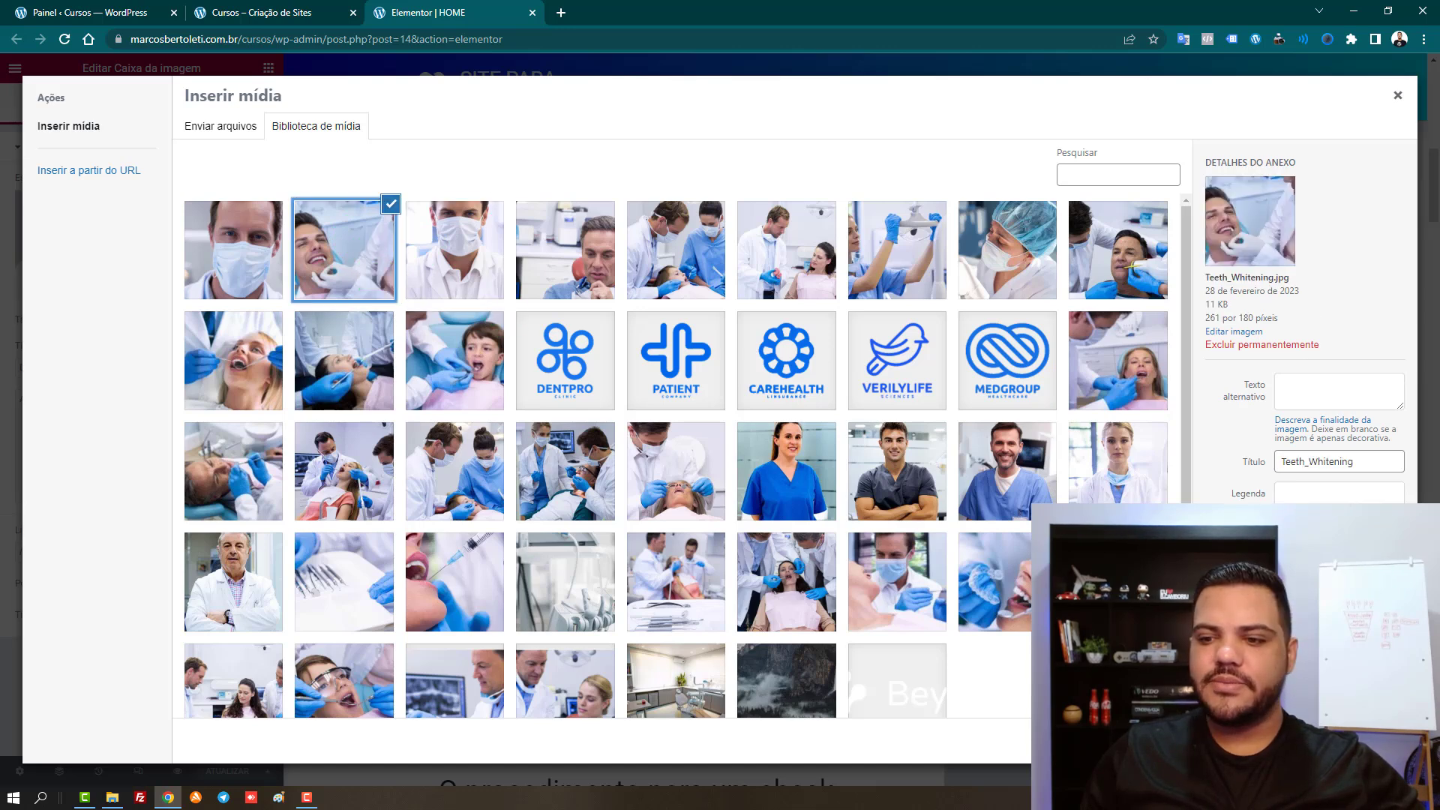
left_click(1366, 741)
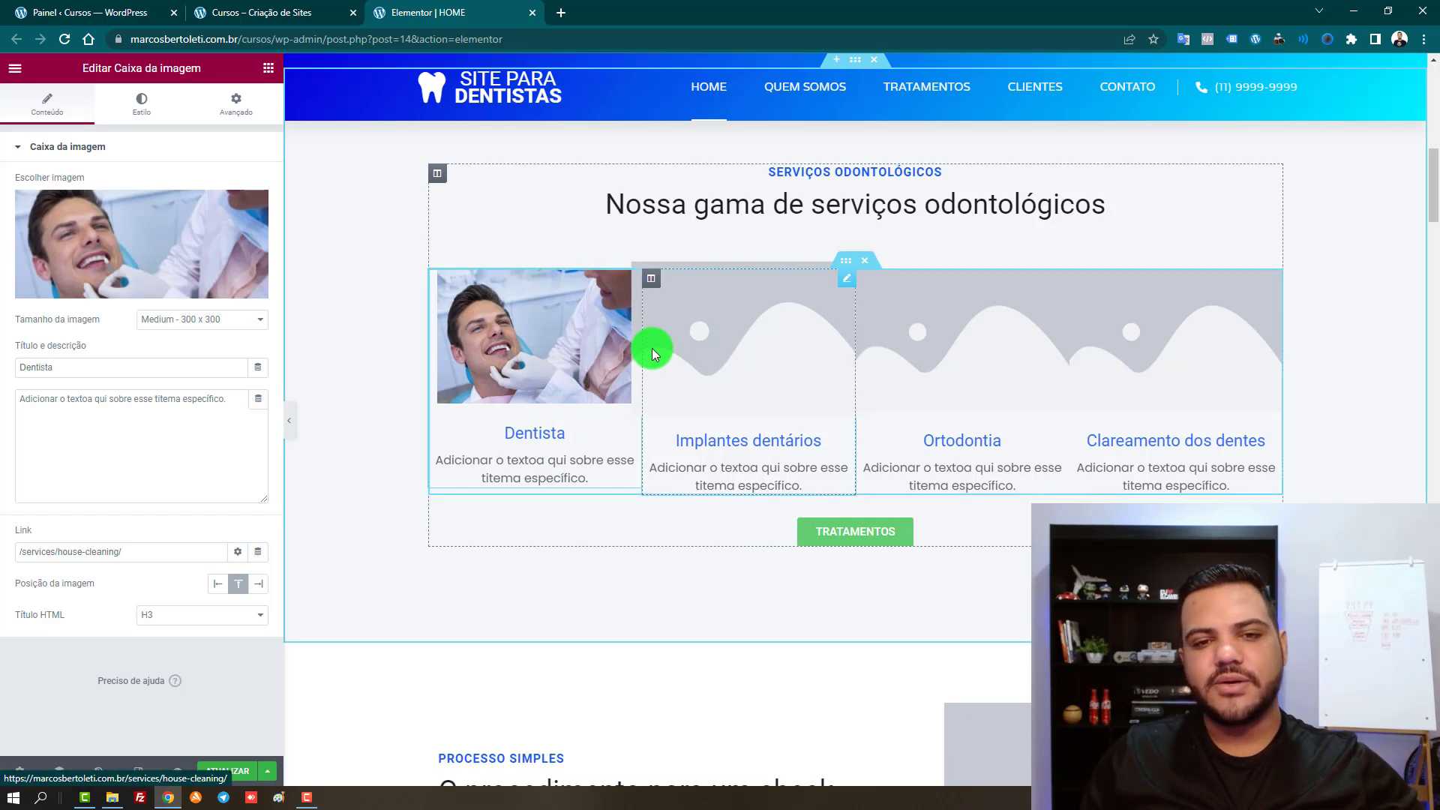
Insert Dental_Implants.jpg from the media library as the image of the Implantes dentários box
left_click(707, 352)
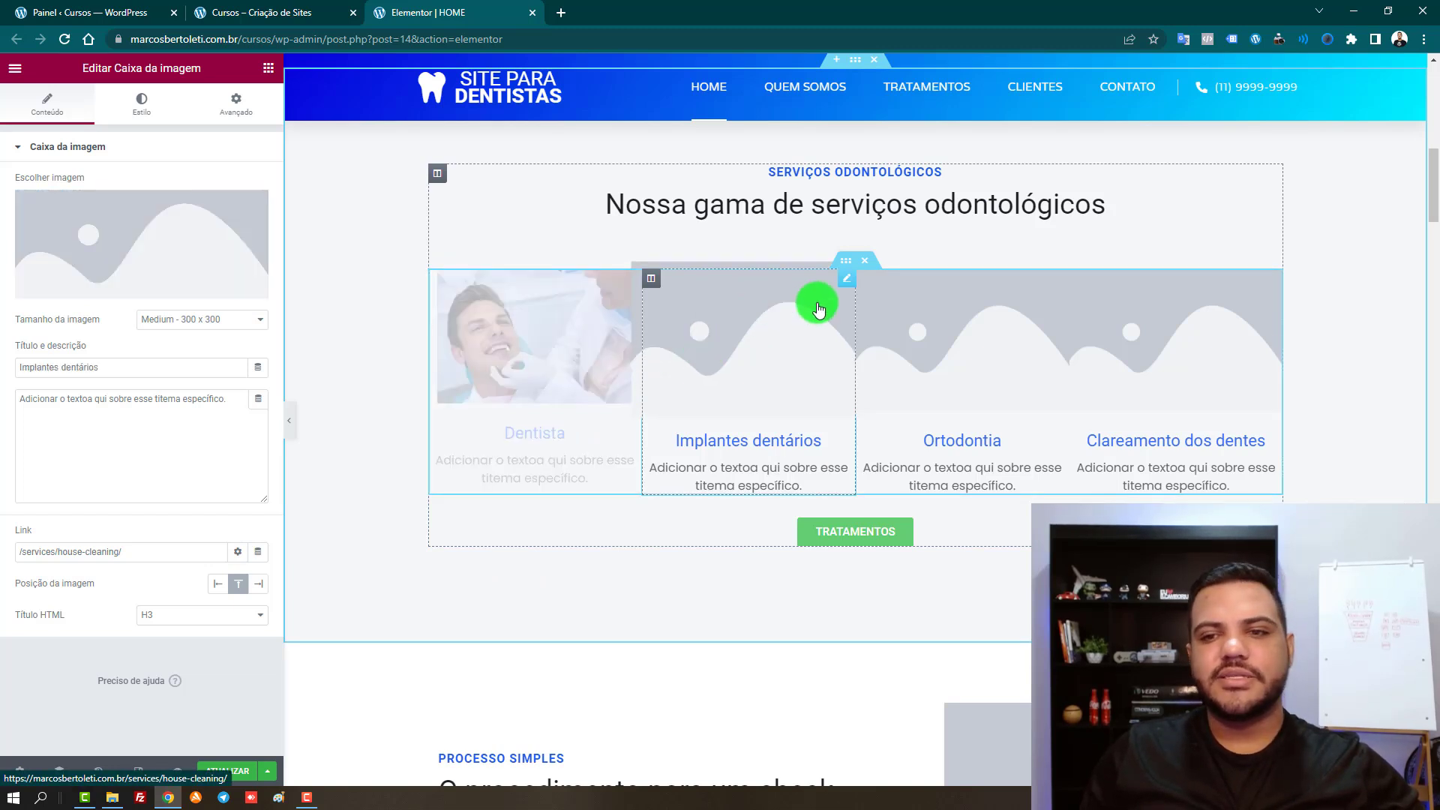
left_click(154, 240)
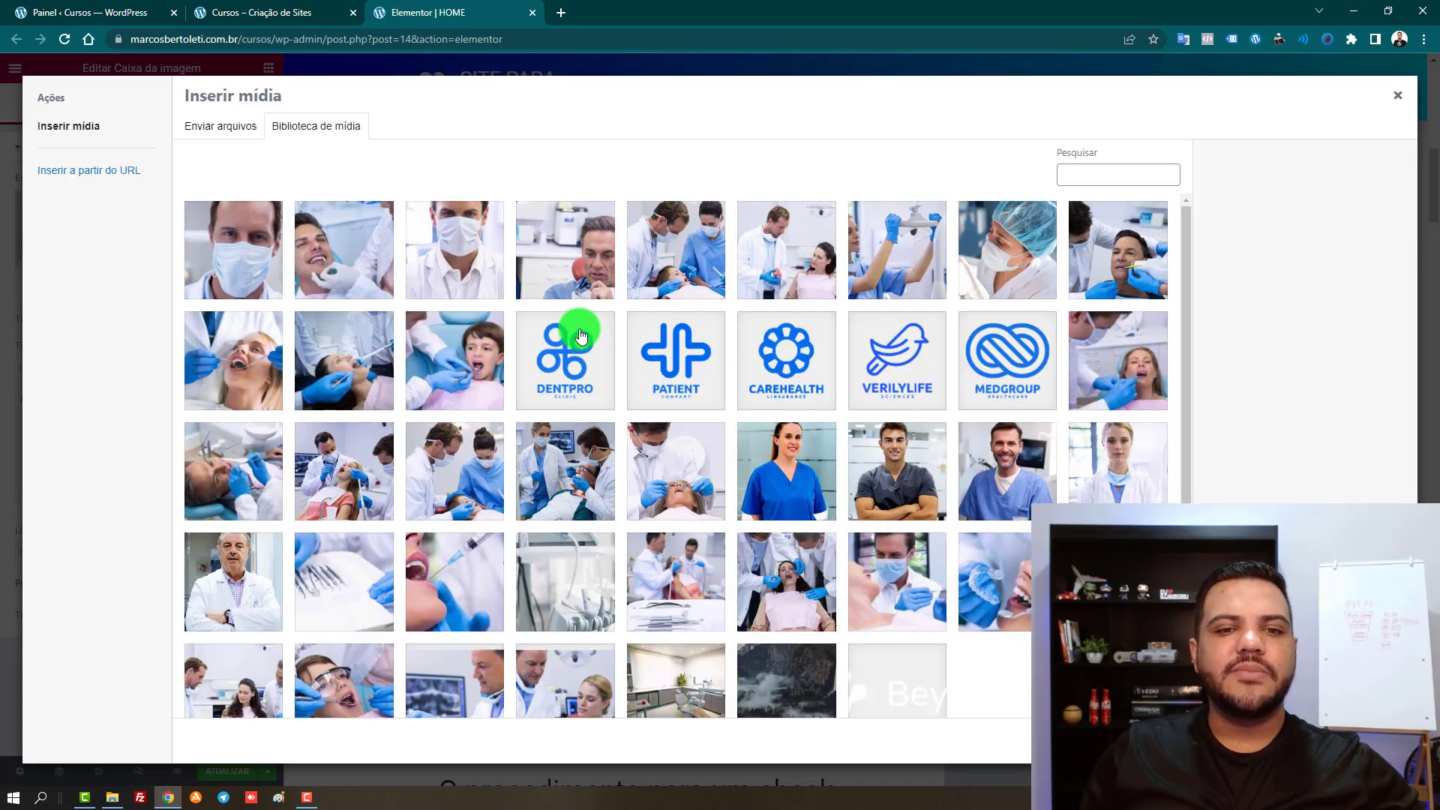
scroll(564, 339, "down", 1)
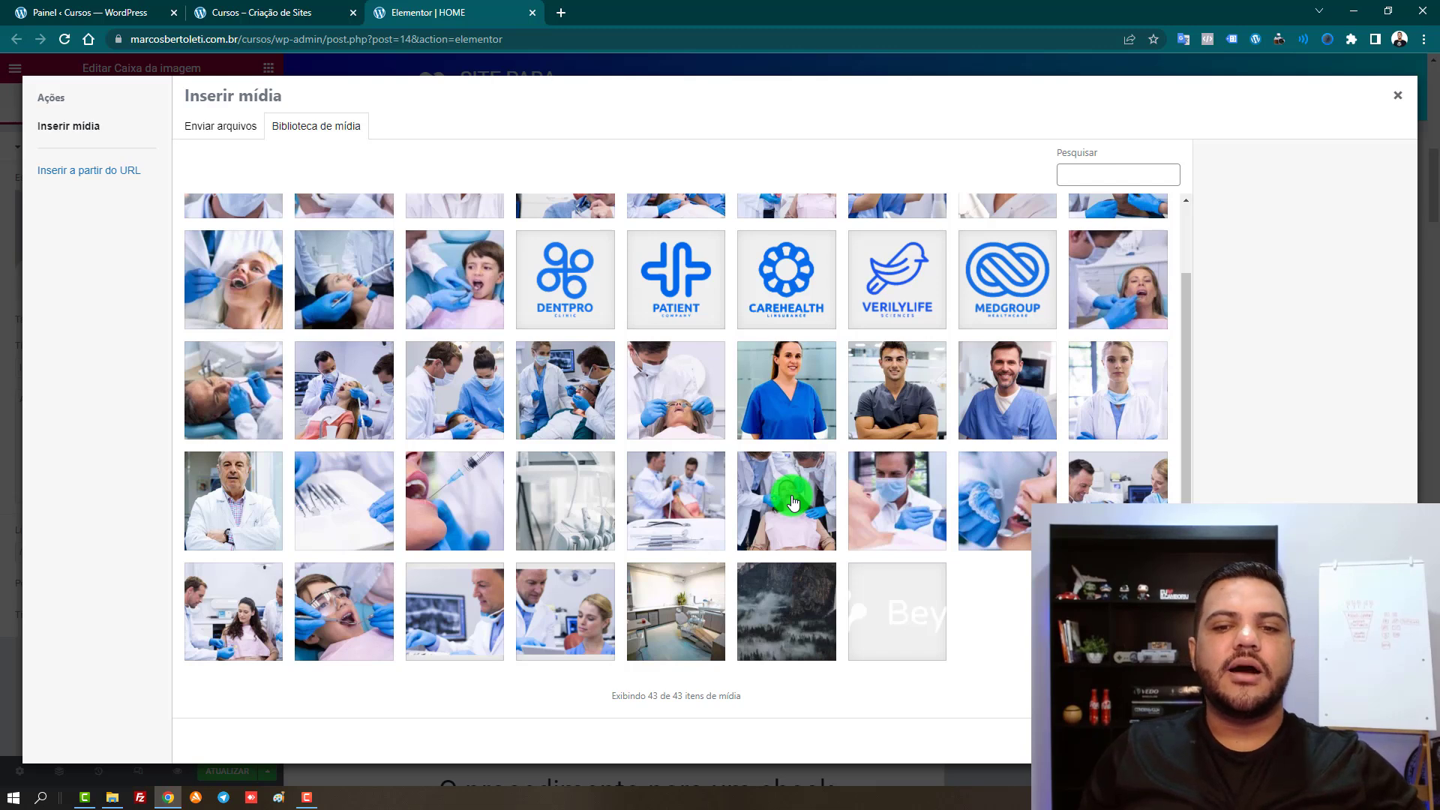
left_click(919, 492)
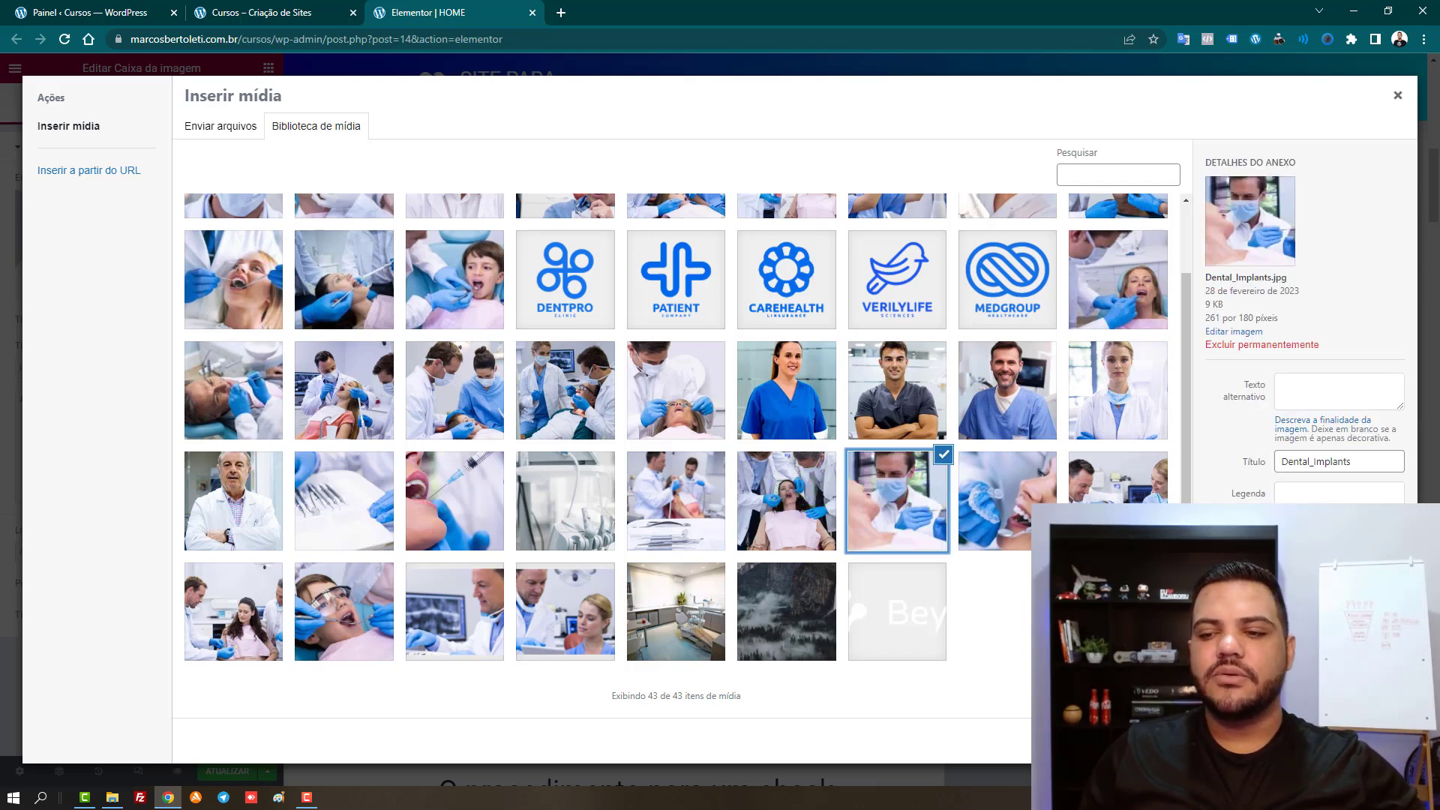
left_click(1350, 743)
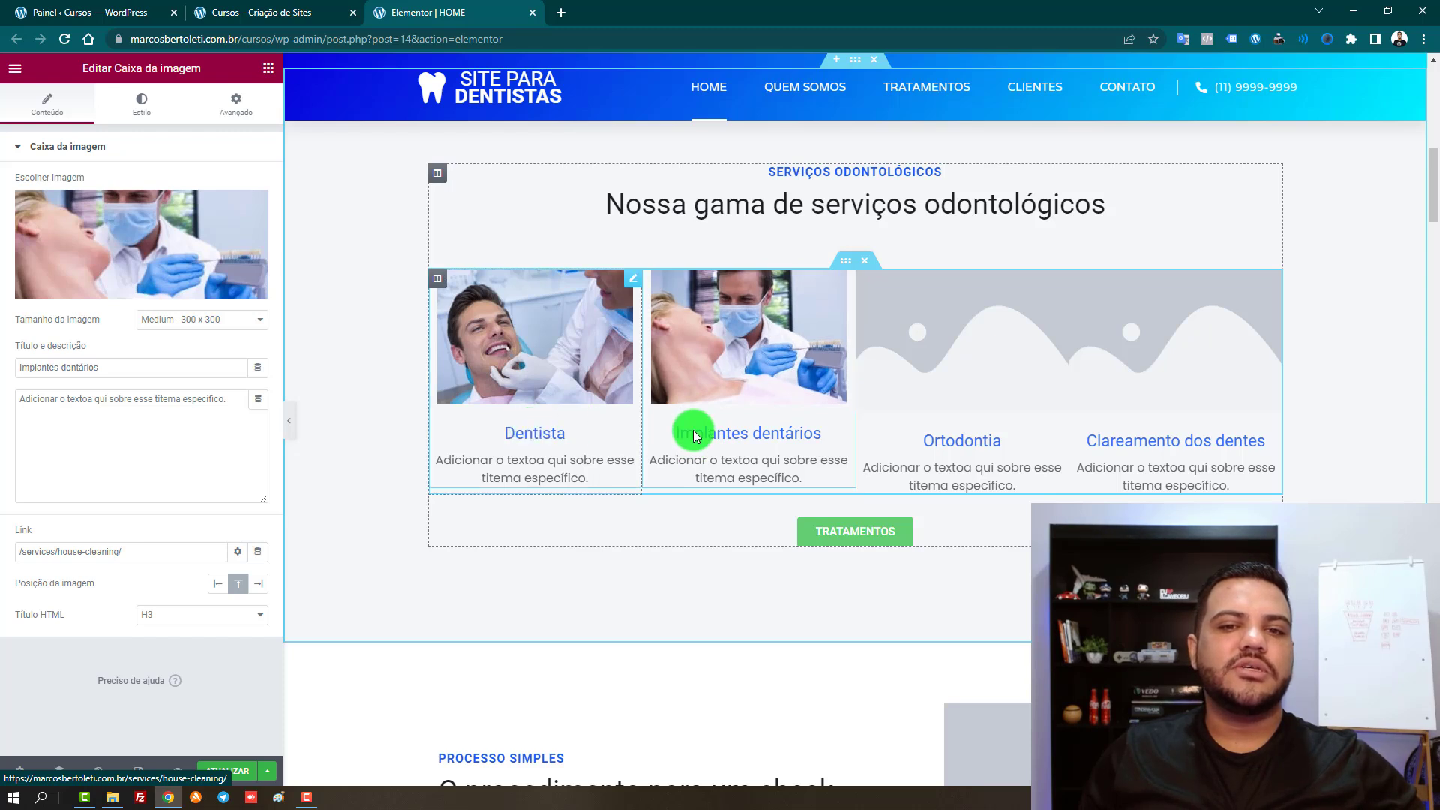
left_click(908, 355)
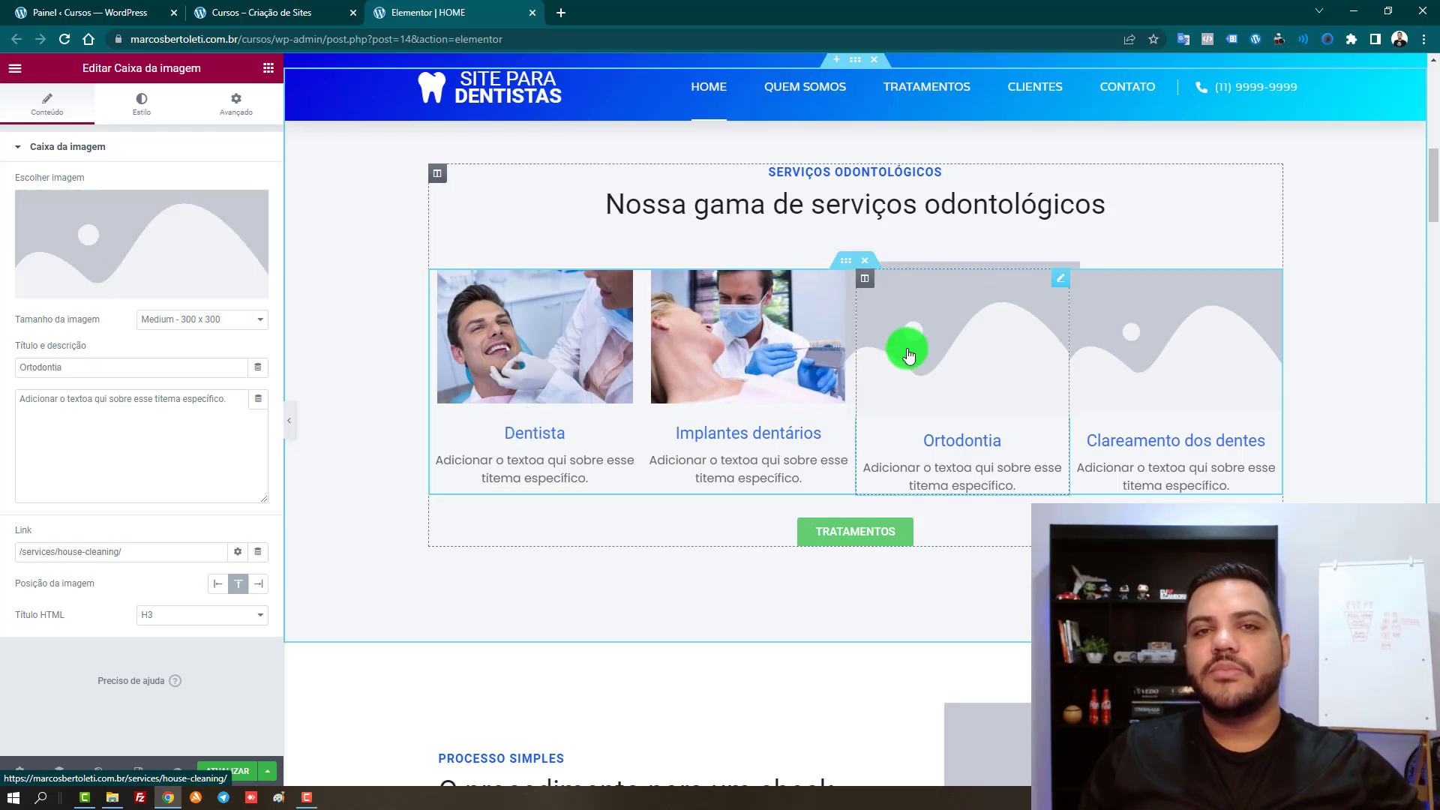
left_click(210, 263)
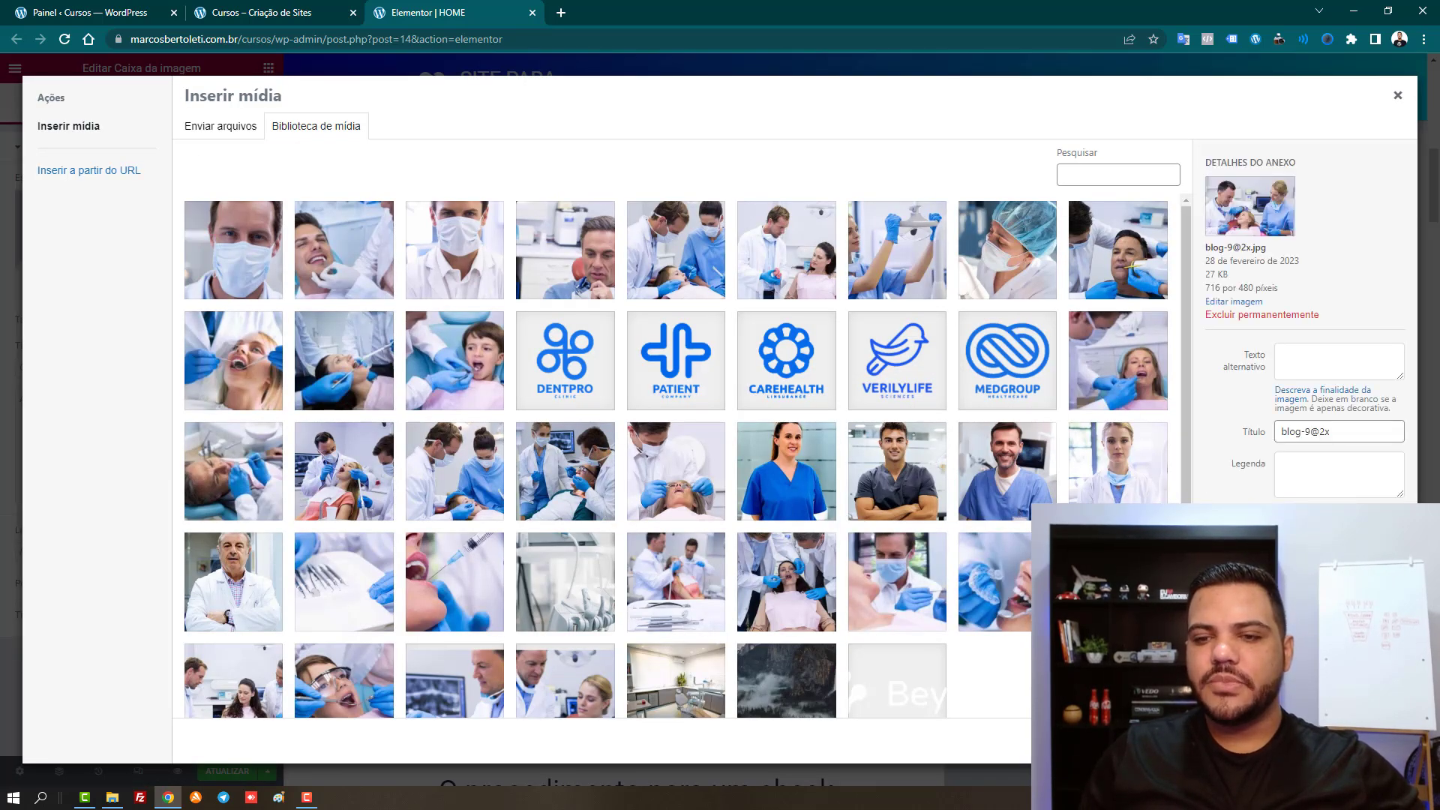
left_click(1367, 743)
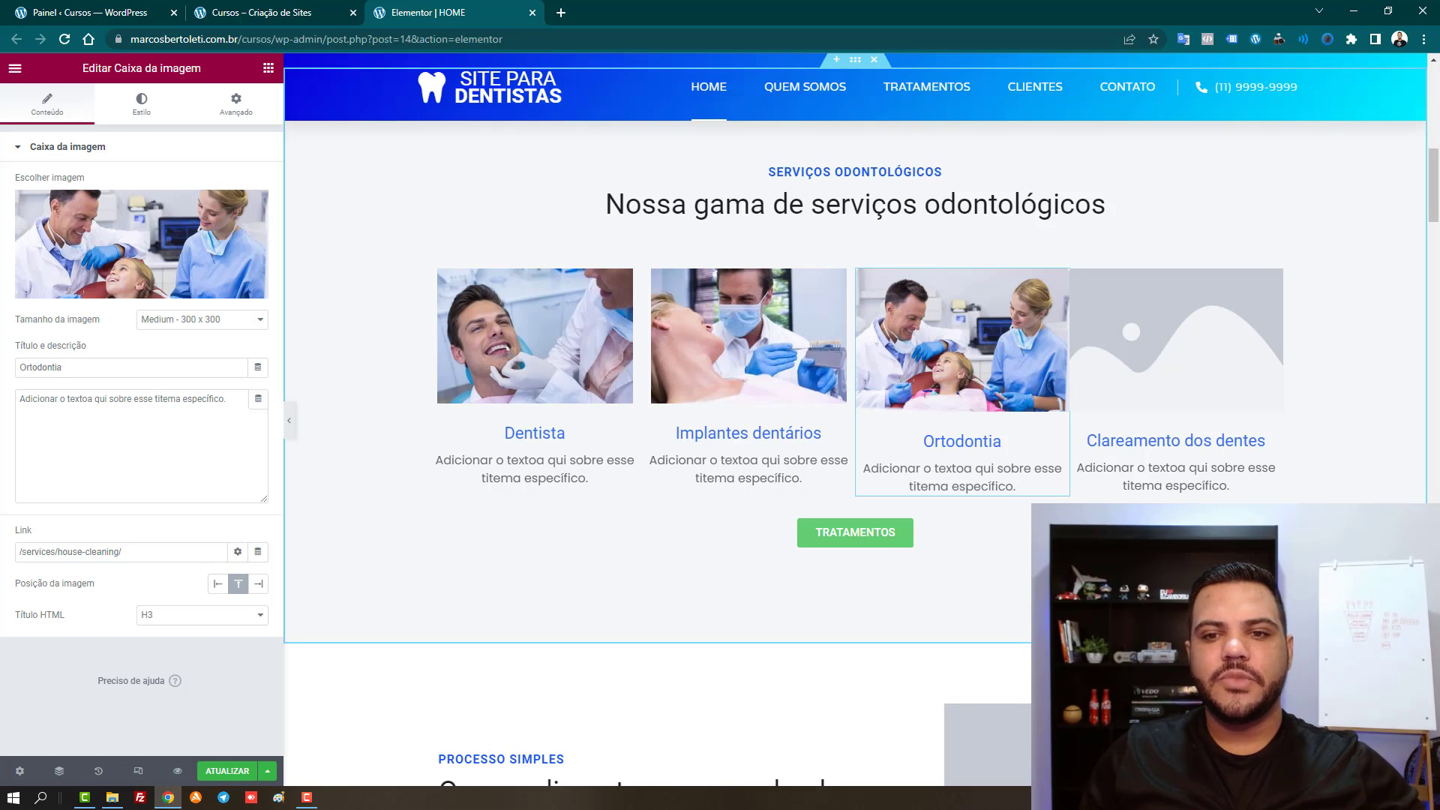
left_click(1176, 375)
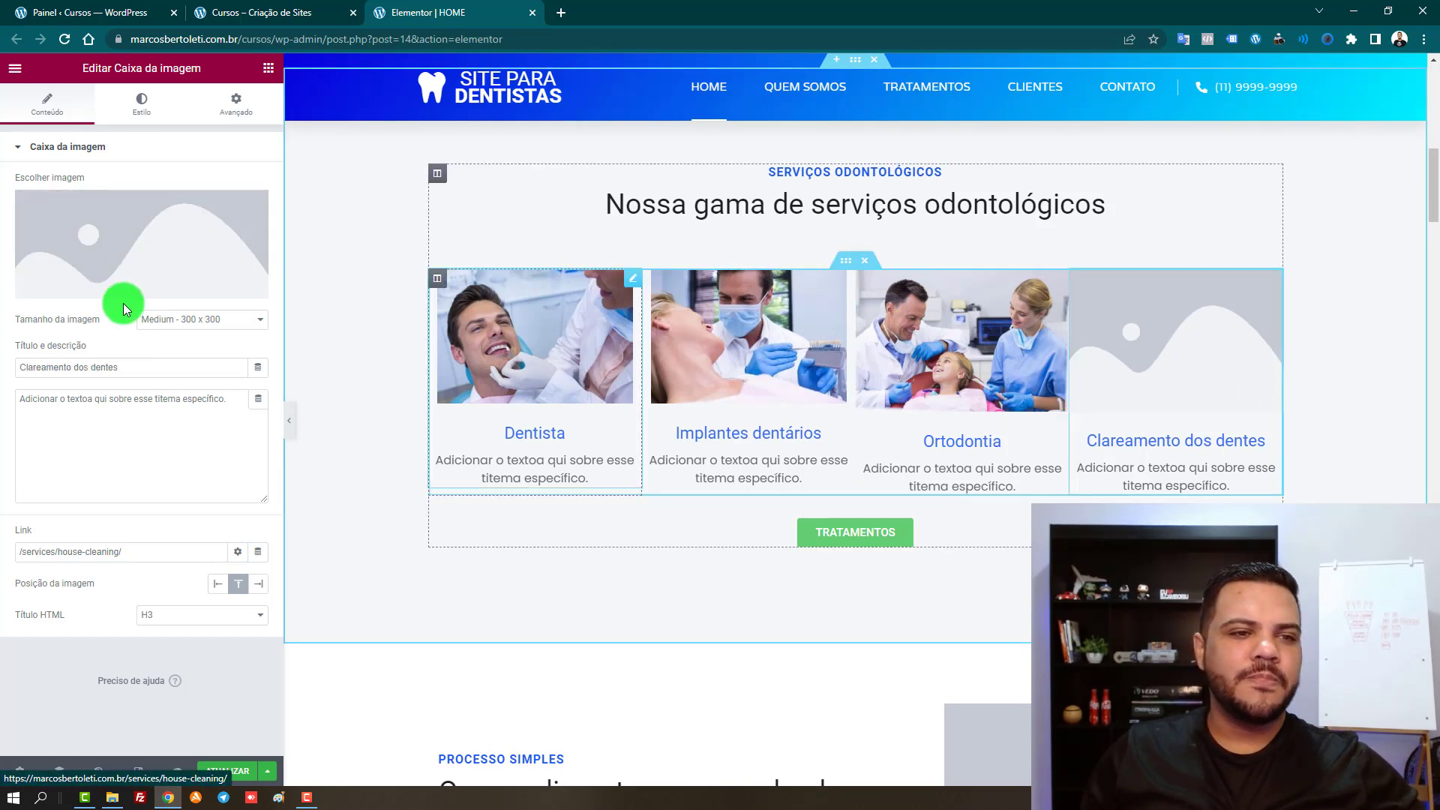
left_click(127, 244)
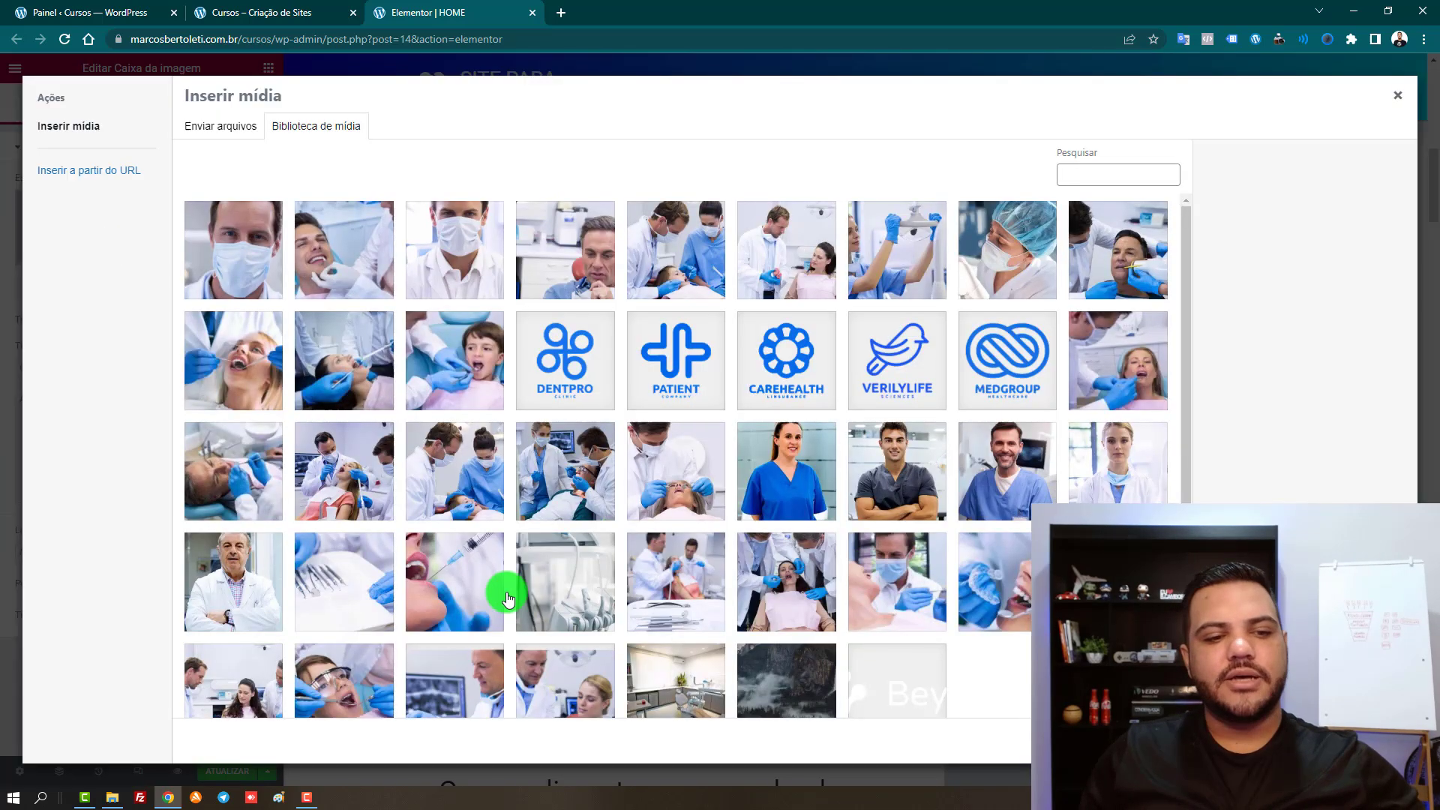
left_click(225, 690)
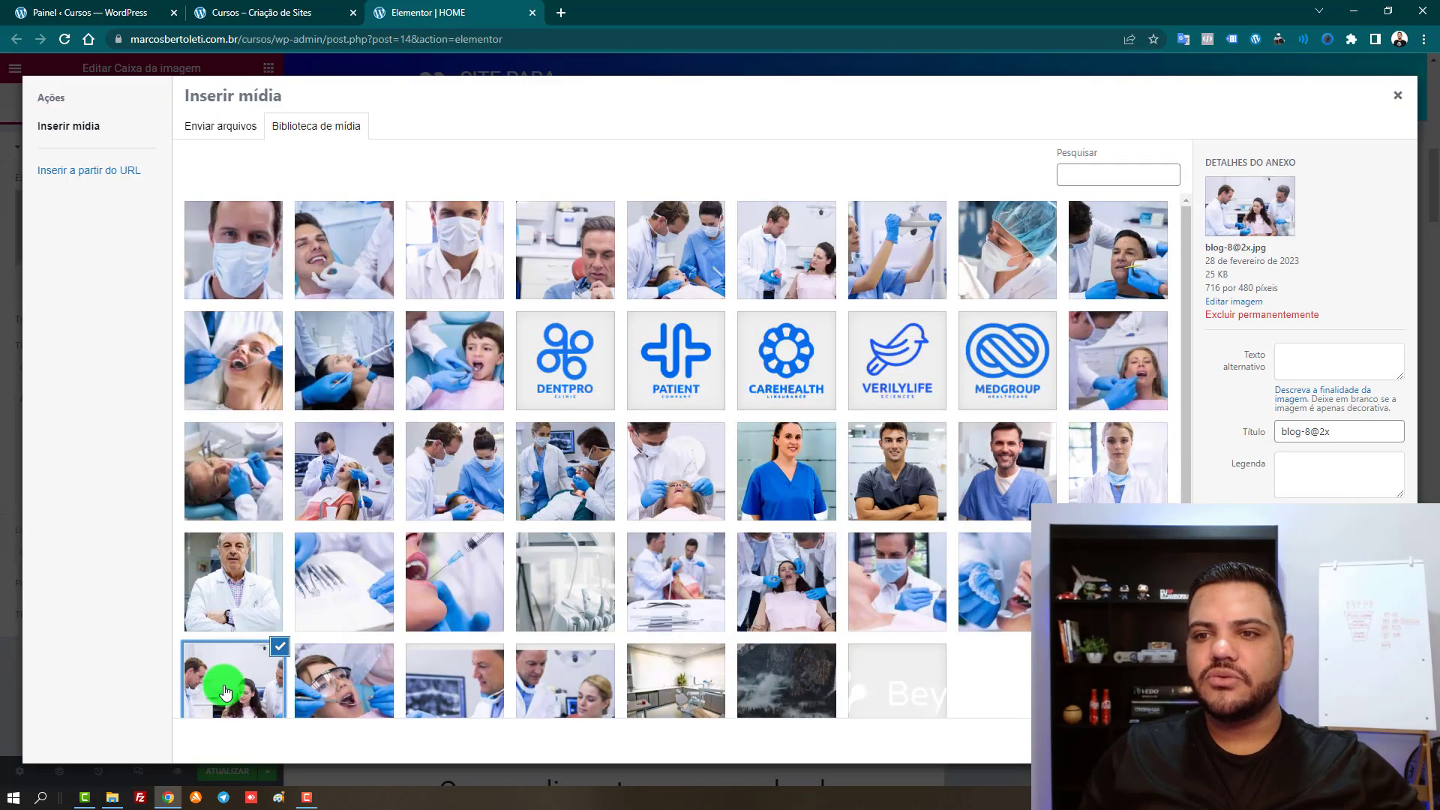
left_click(1365, 741)
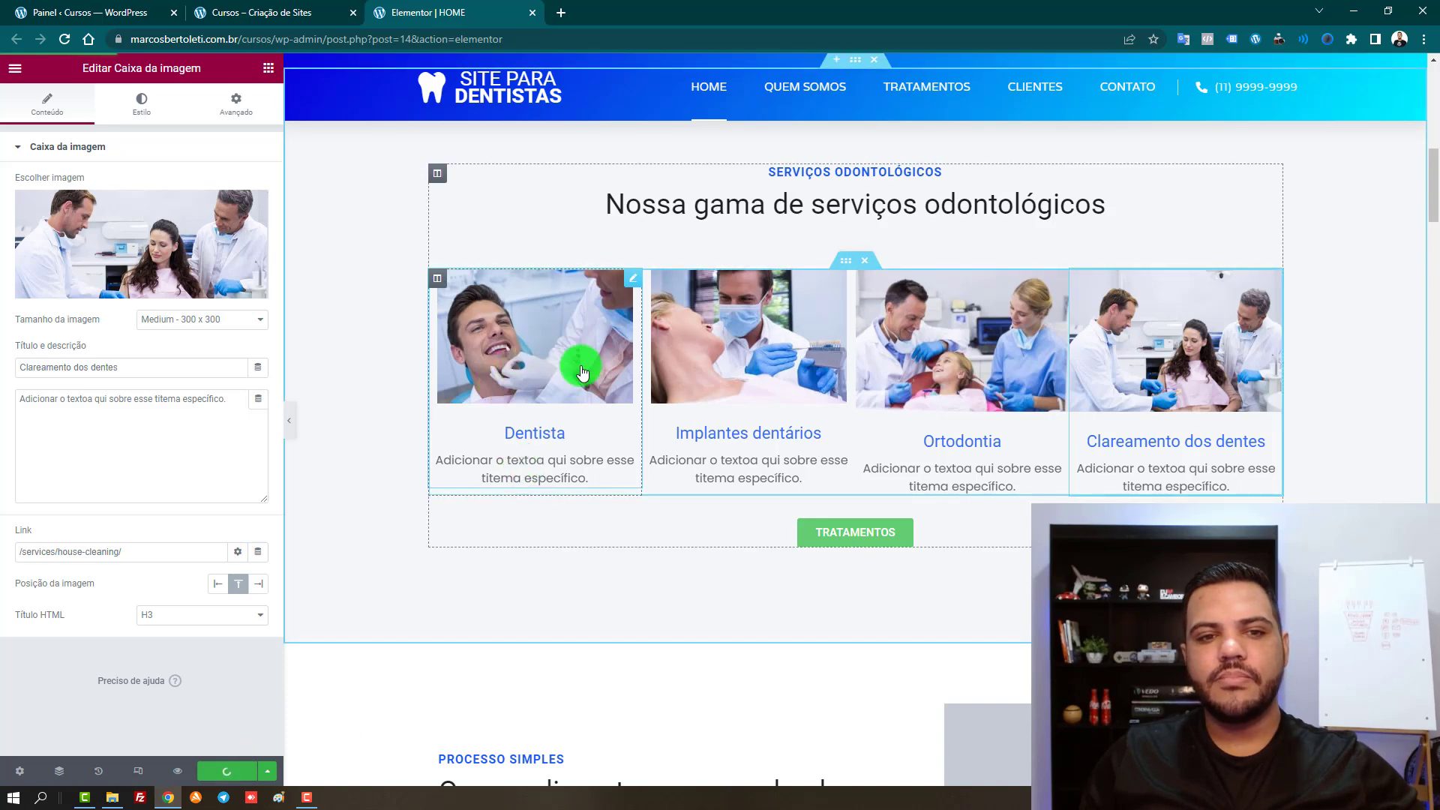
Reload the published site, check the photos in the dental services section, and return to the Elementor editor
left_click(270, 12)
left_click(63, 38)
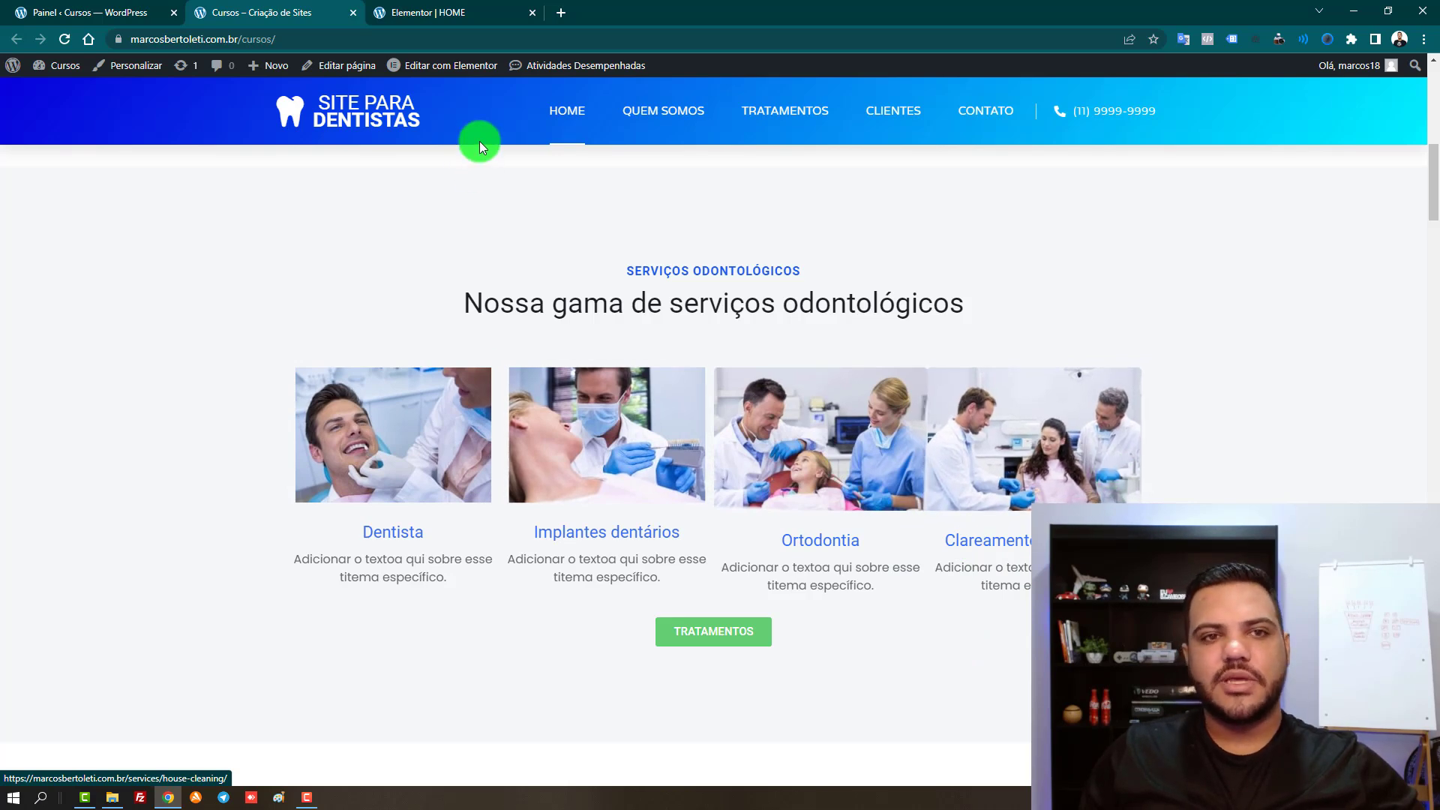
left_click(450, 11)
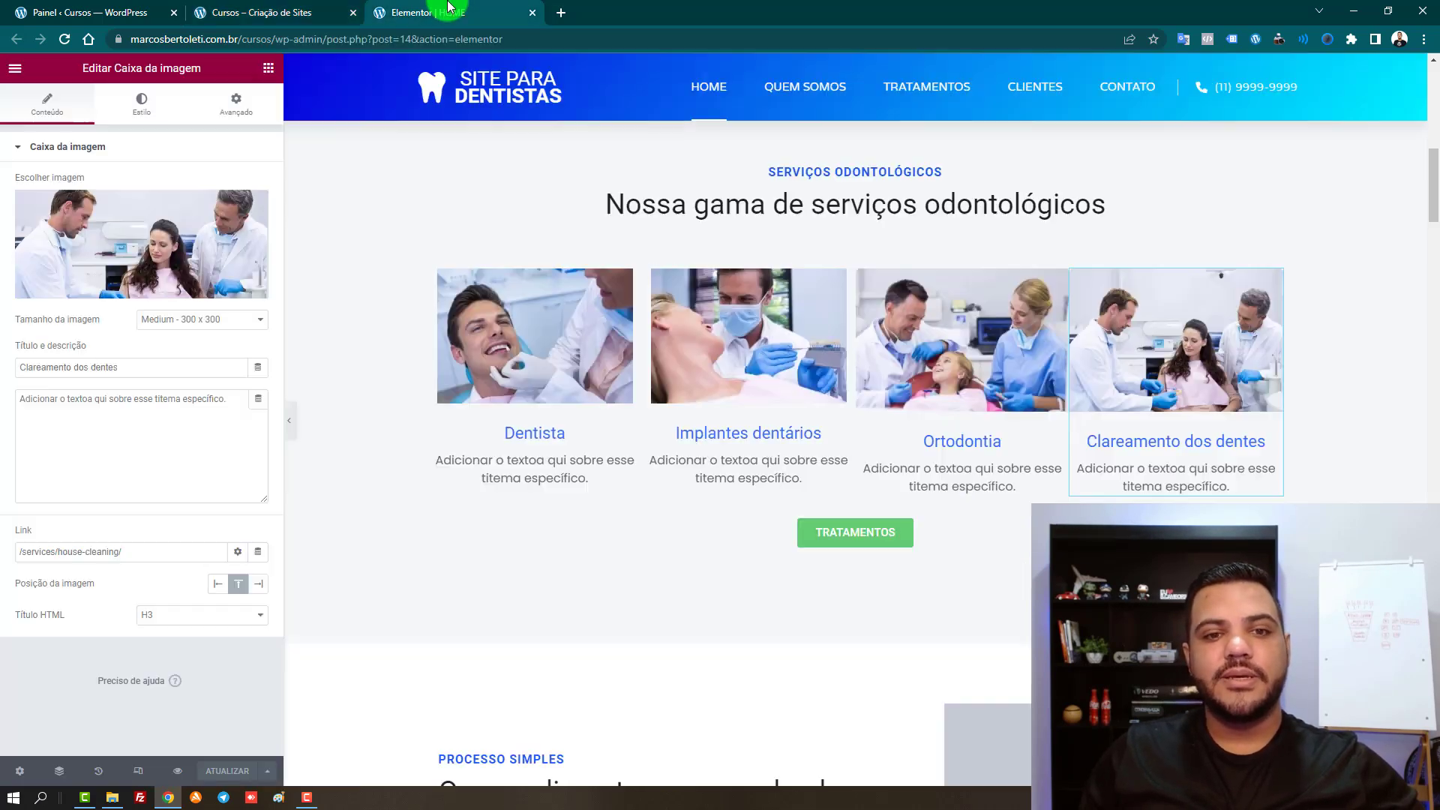
Set the image size to Completo for the Dentista and Implantes dentários boxes
left_click(580, 344)
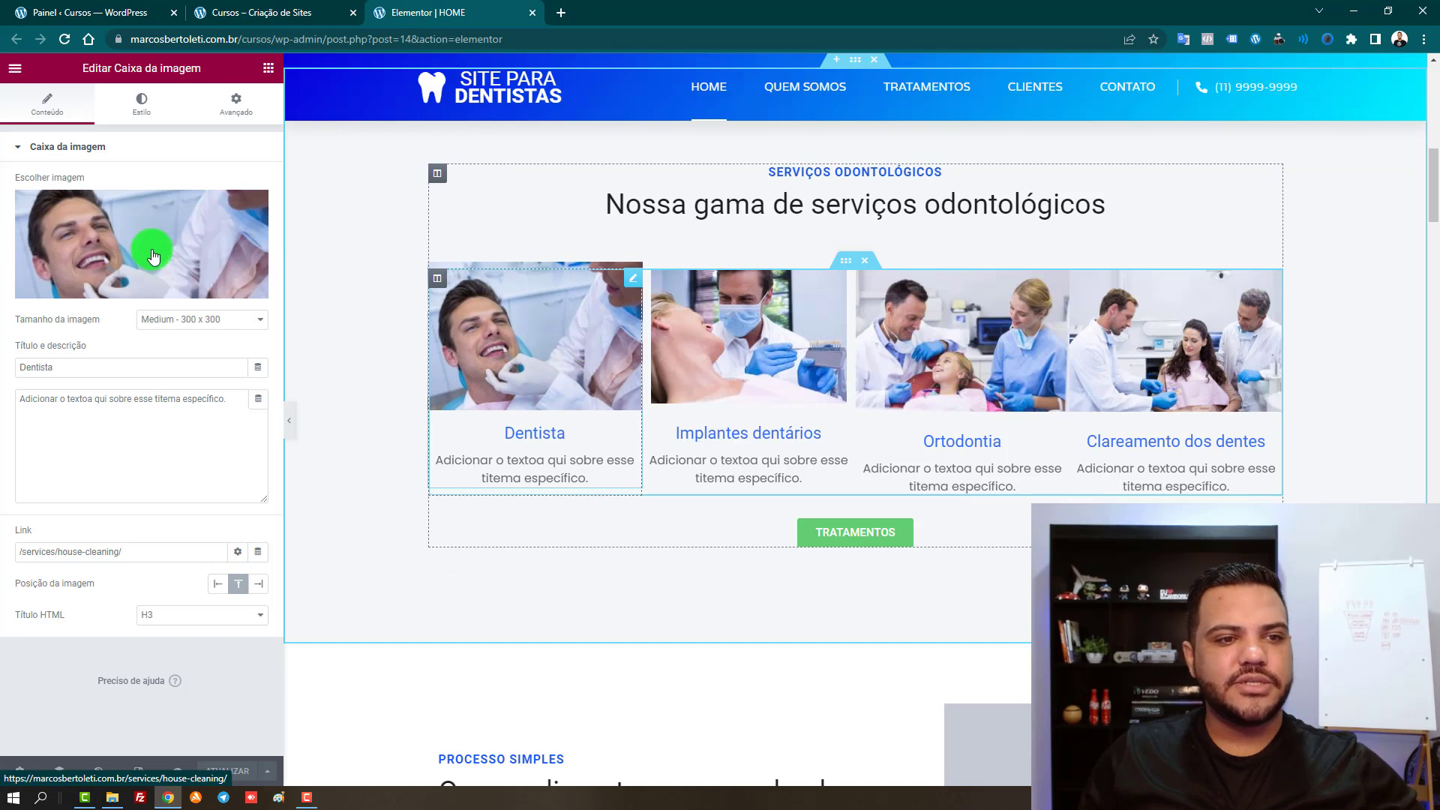
left_click(163, 326)
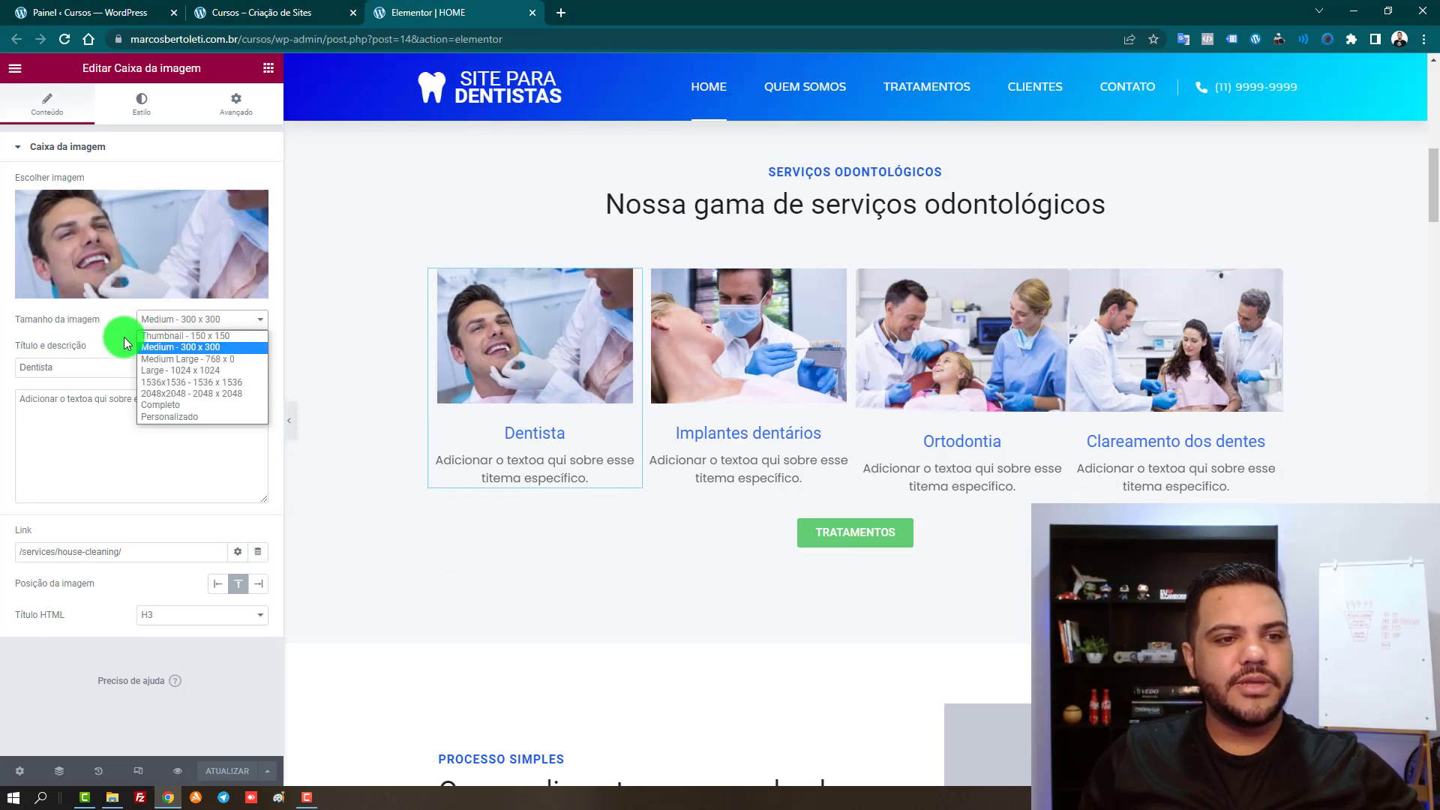
left_click(177, 407)
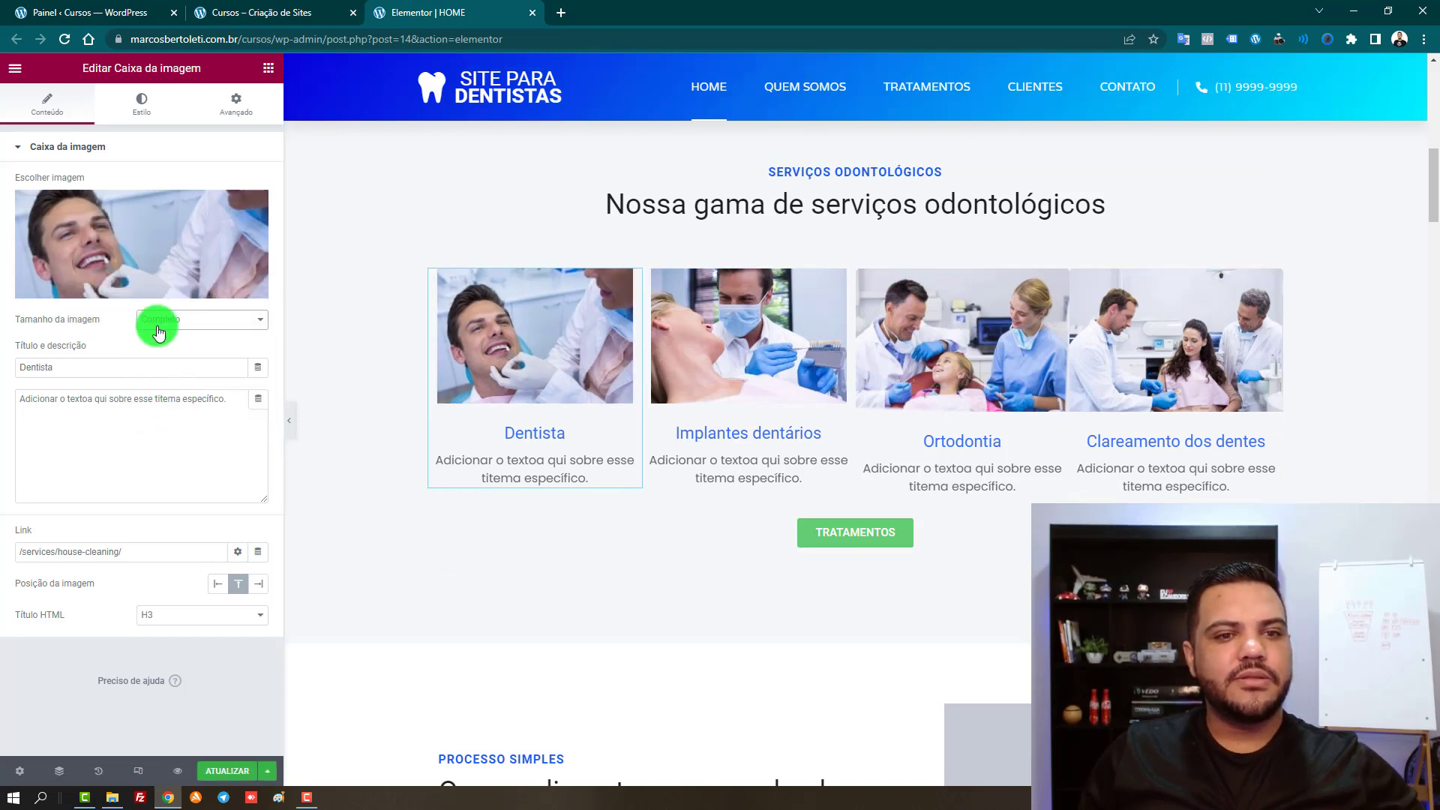
left_click(756, 345)
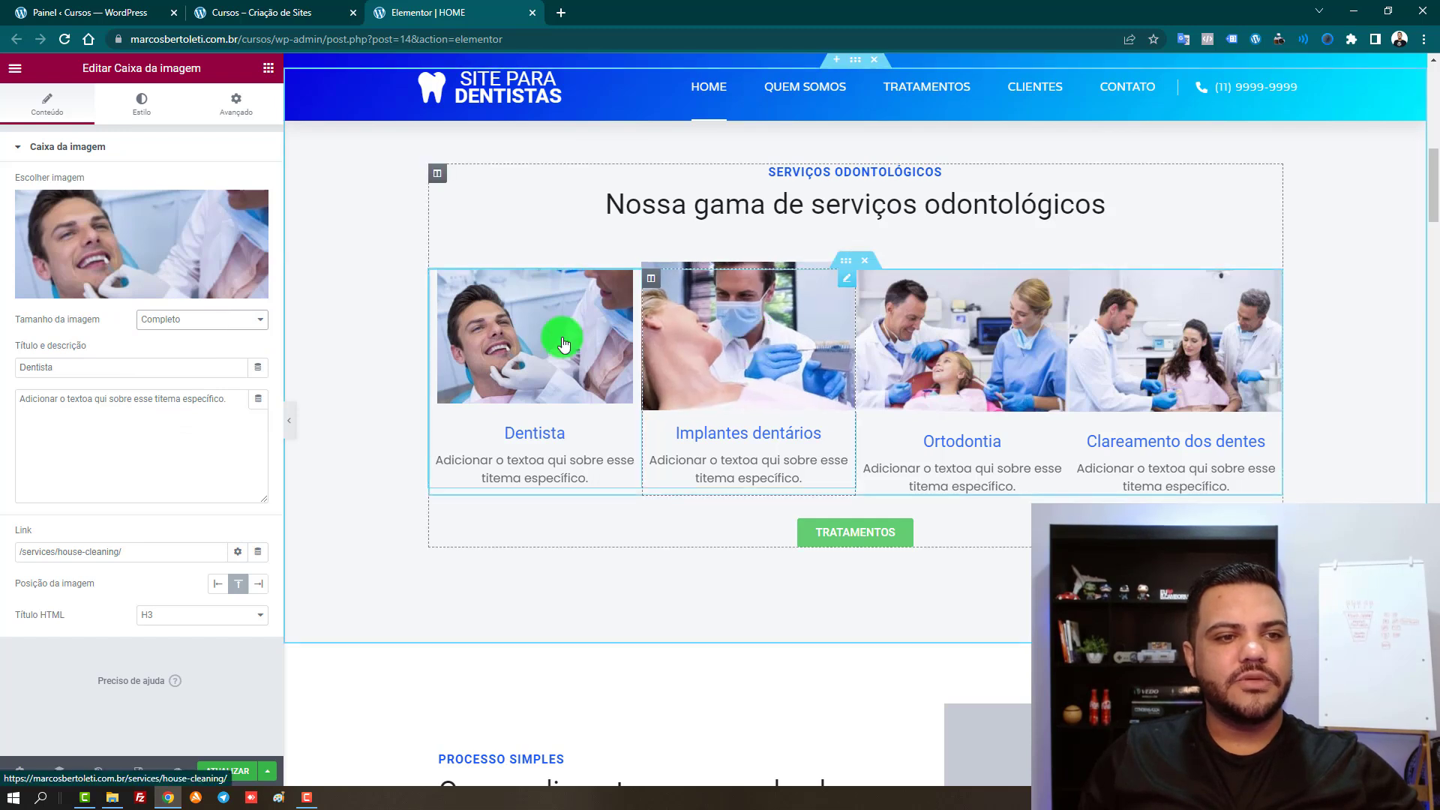
left_click(195, 330)
left_click(192, 402)
Set the image size to Completo for the Ortodontia and Clareamento dos dentes boxes
left_click(970, 367)
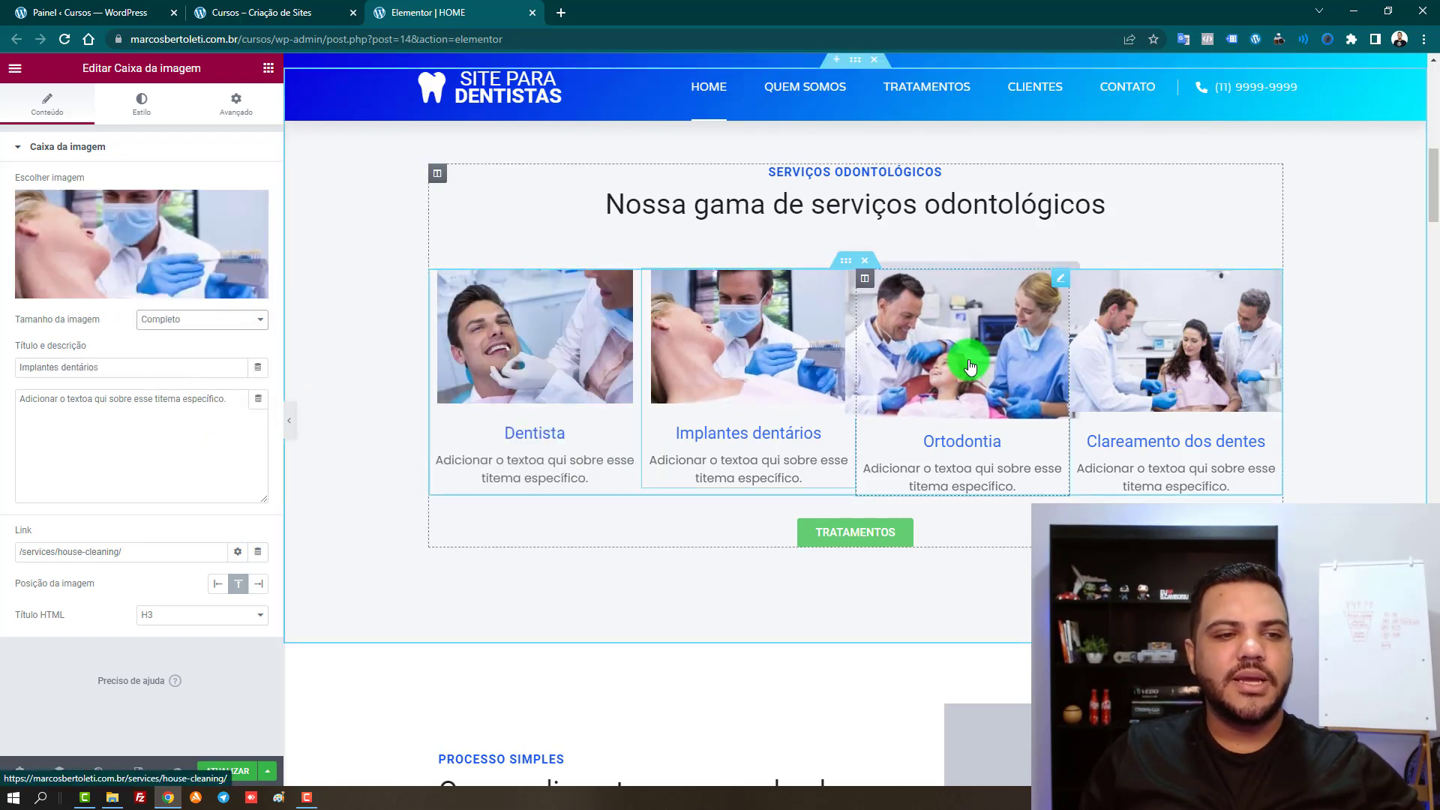
left_click(172, 321)
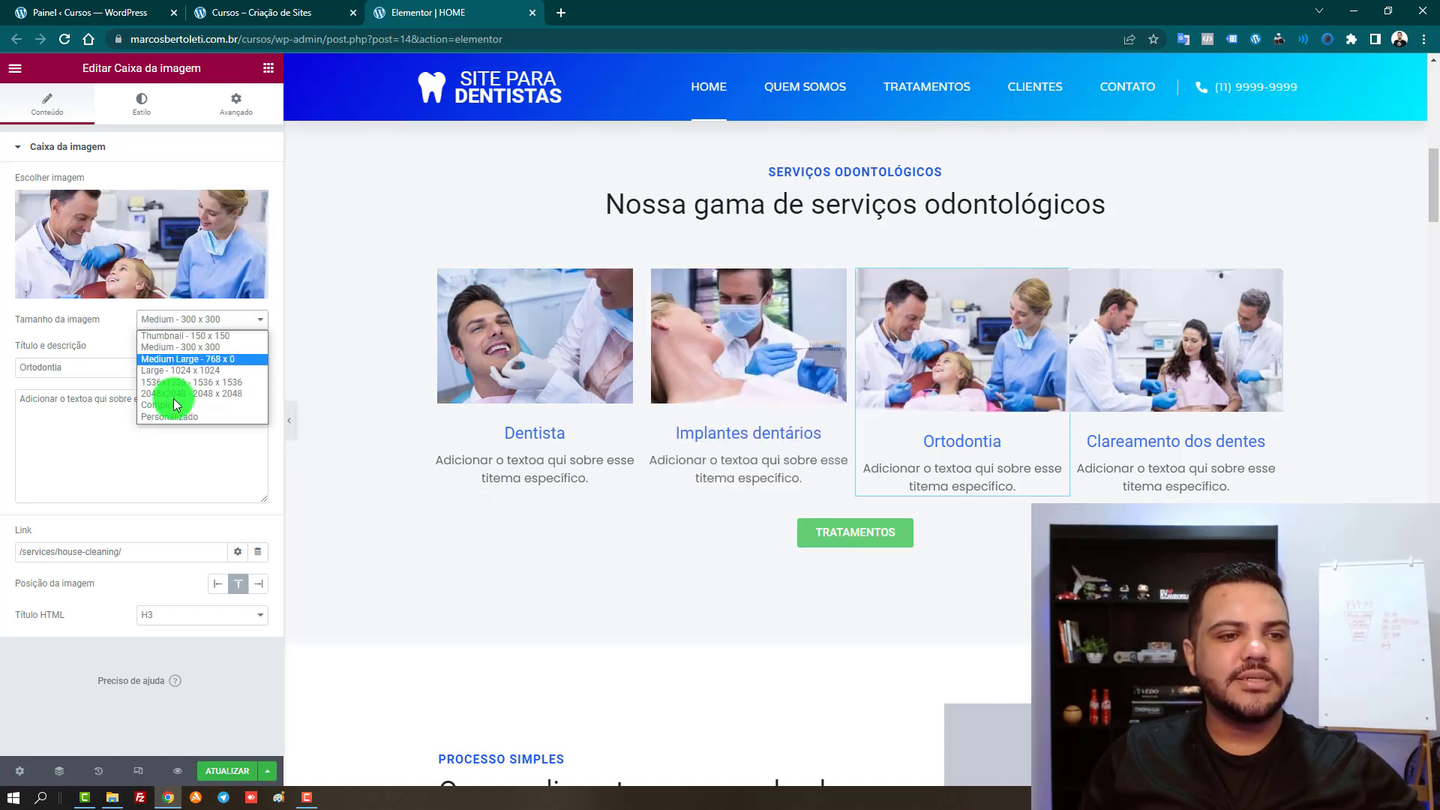
left_click(175, 403)
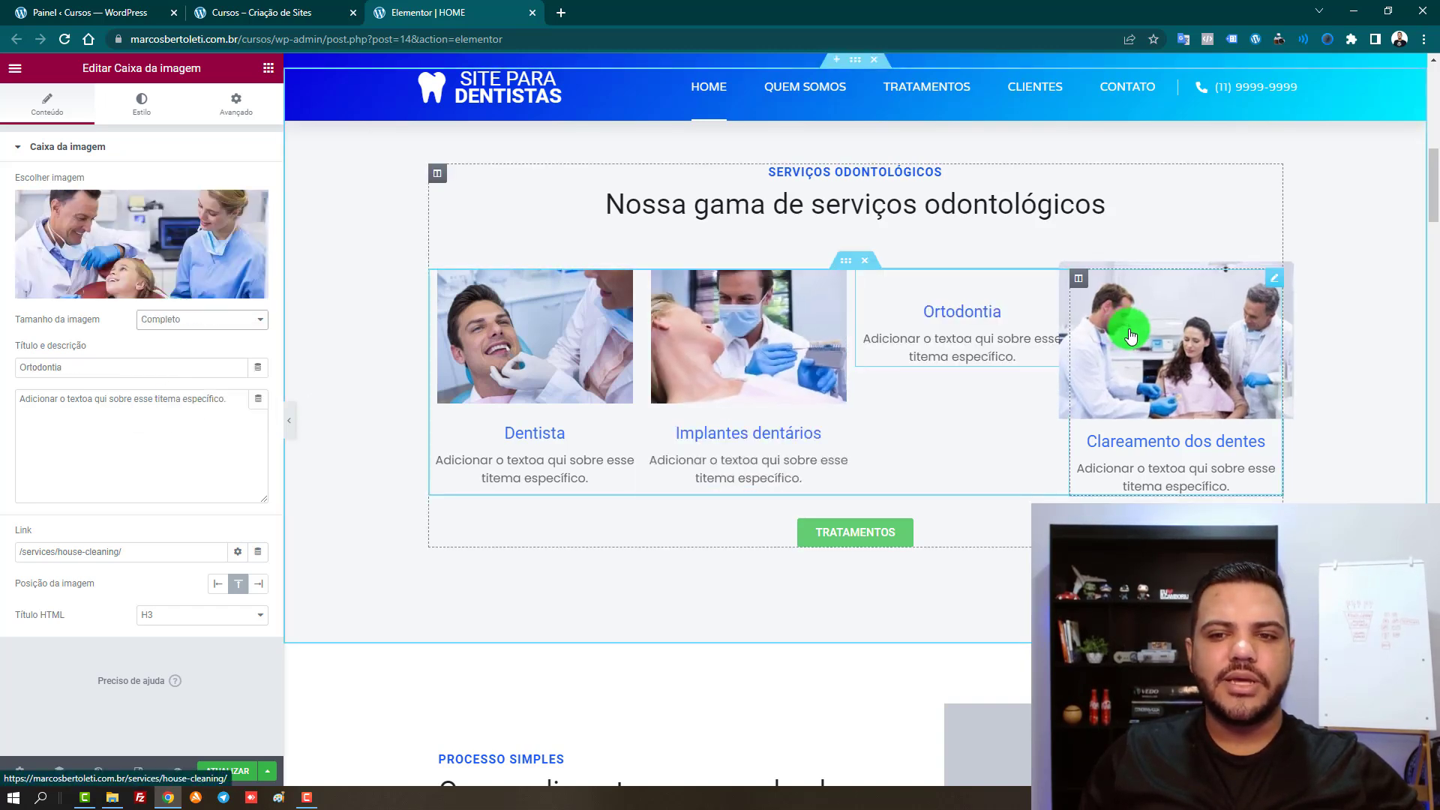
left_click(1131, 335)
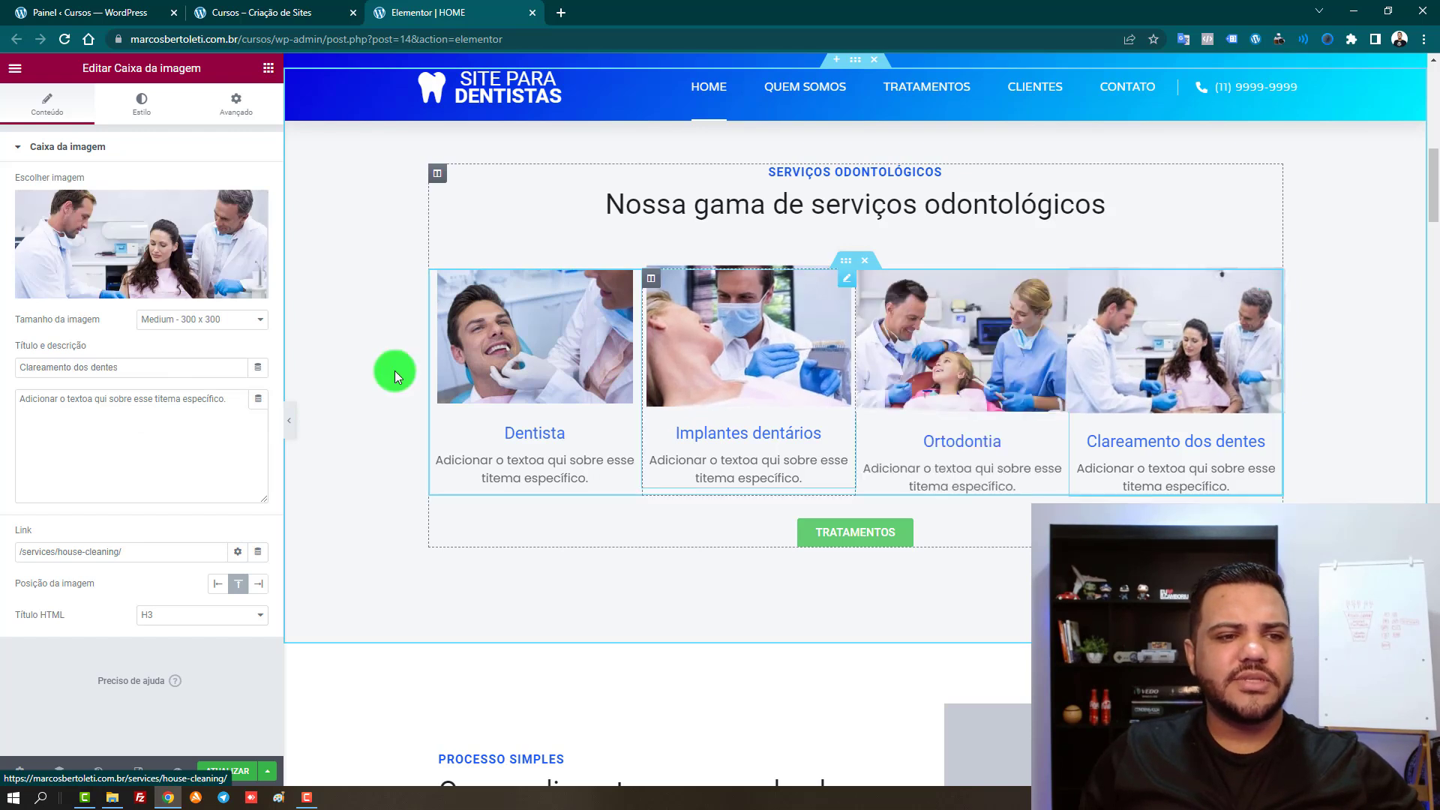
left_click(240, 334)
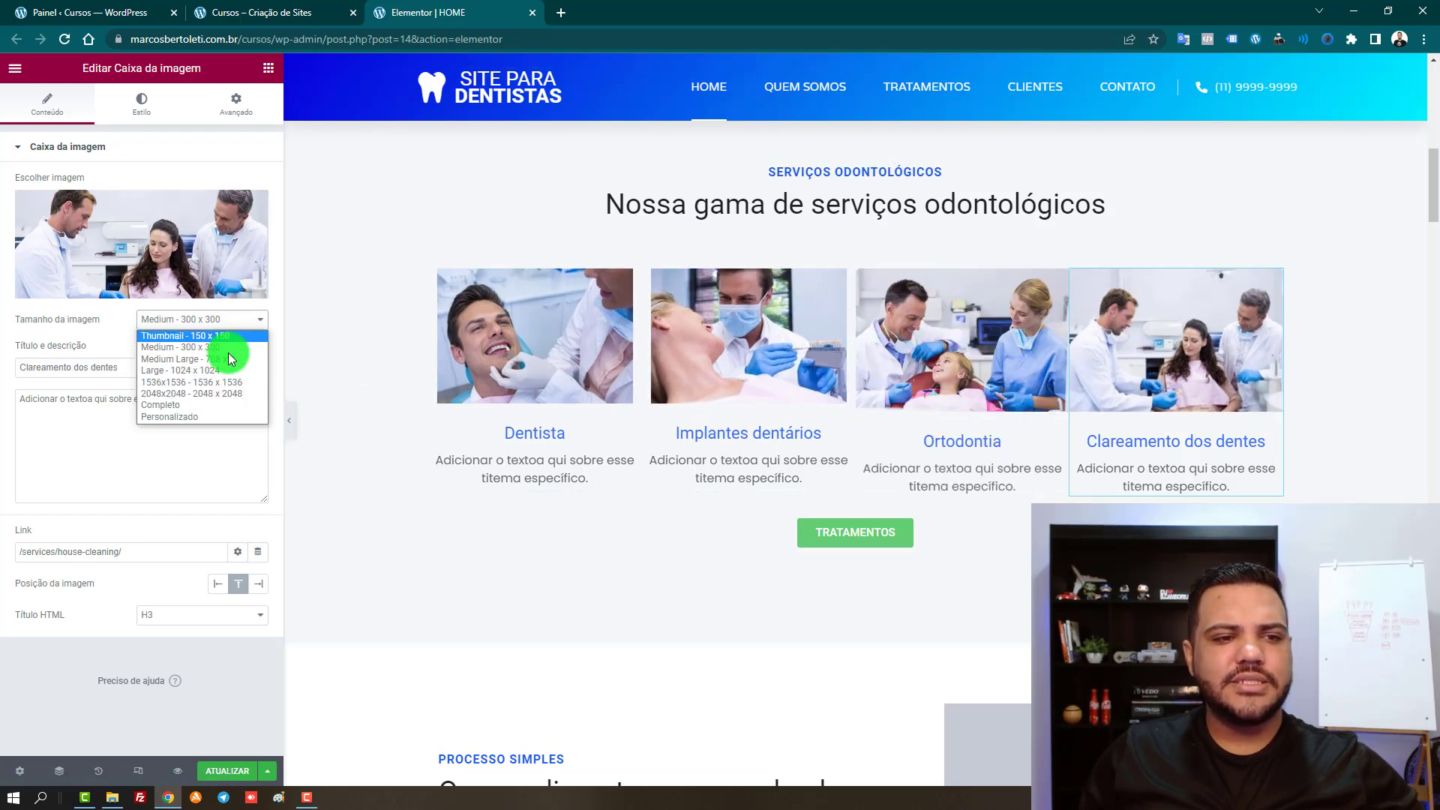
left_click(246, 403)
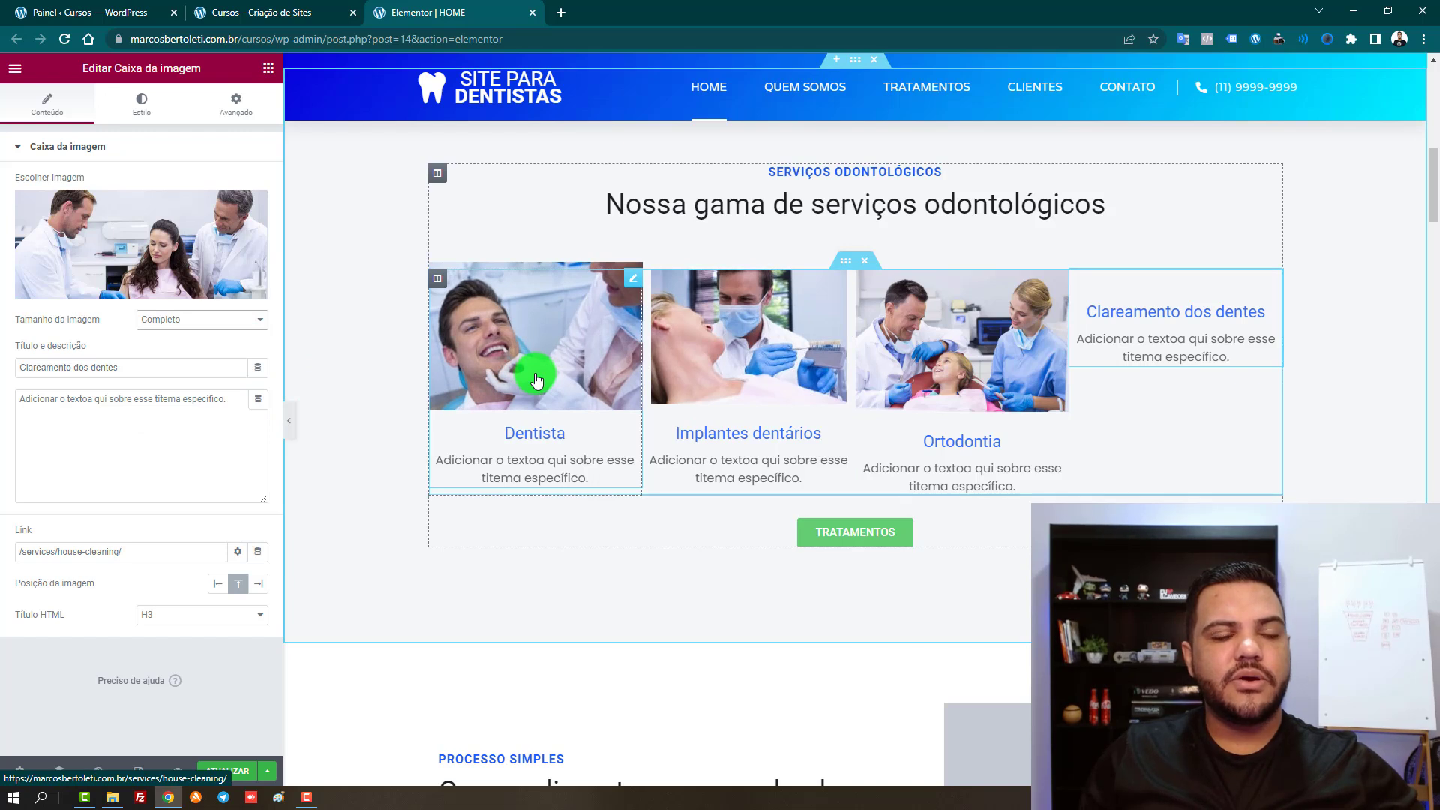
Try an image spacing of 13 px on the Dentista box, and set it back to 10 px
left_click(150, 108)
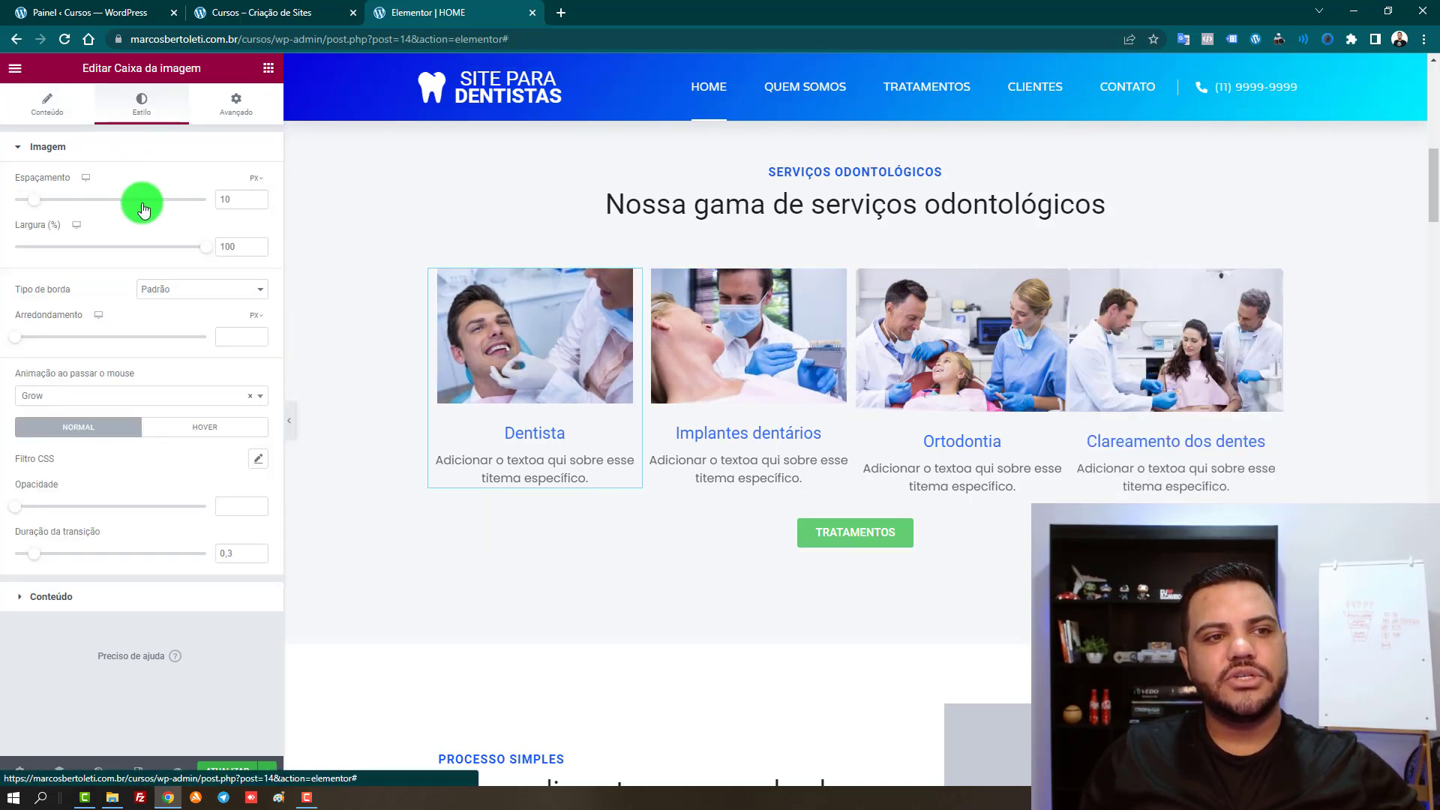
left_click_drag(45, 204, 74, 207)
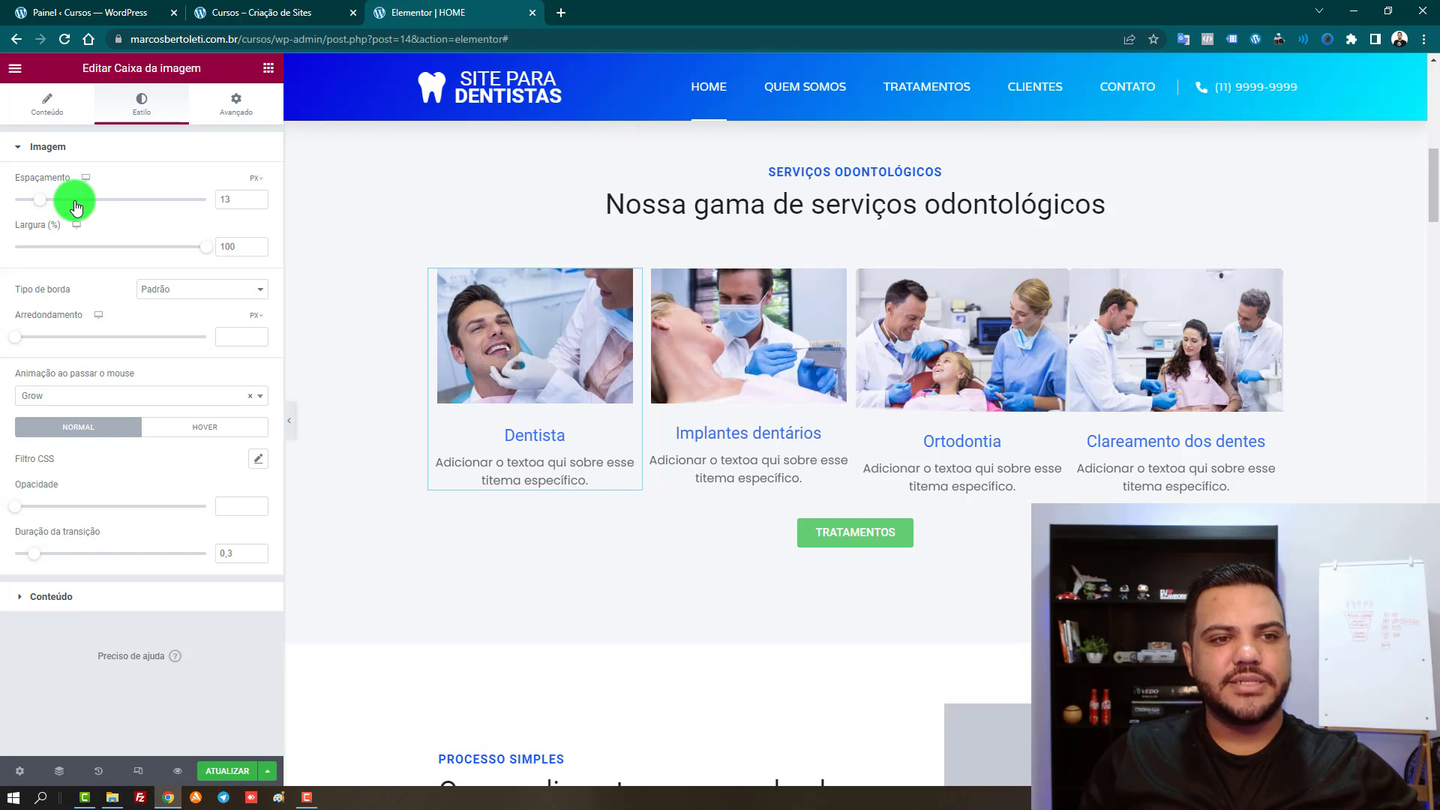
left_click(259, 204)
left_click(258, 204)
left_click(258, 203)
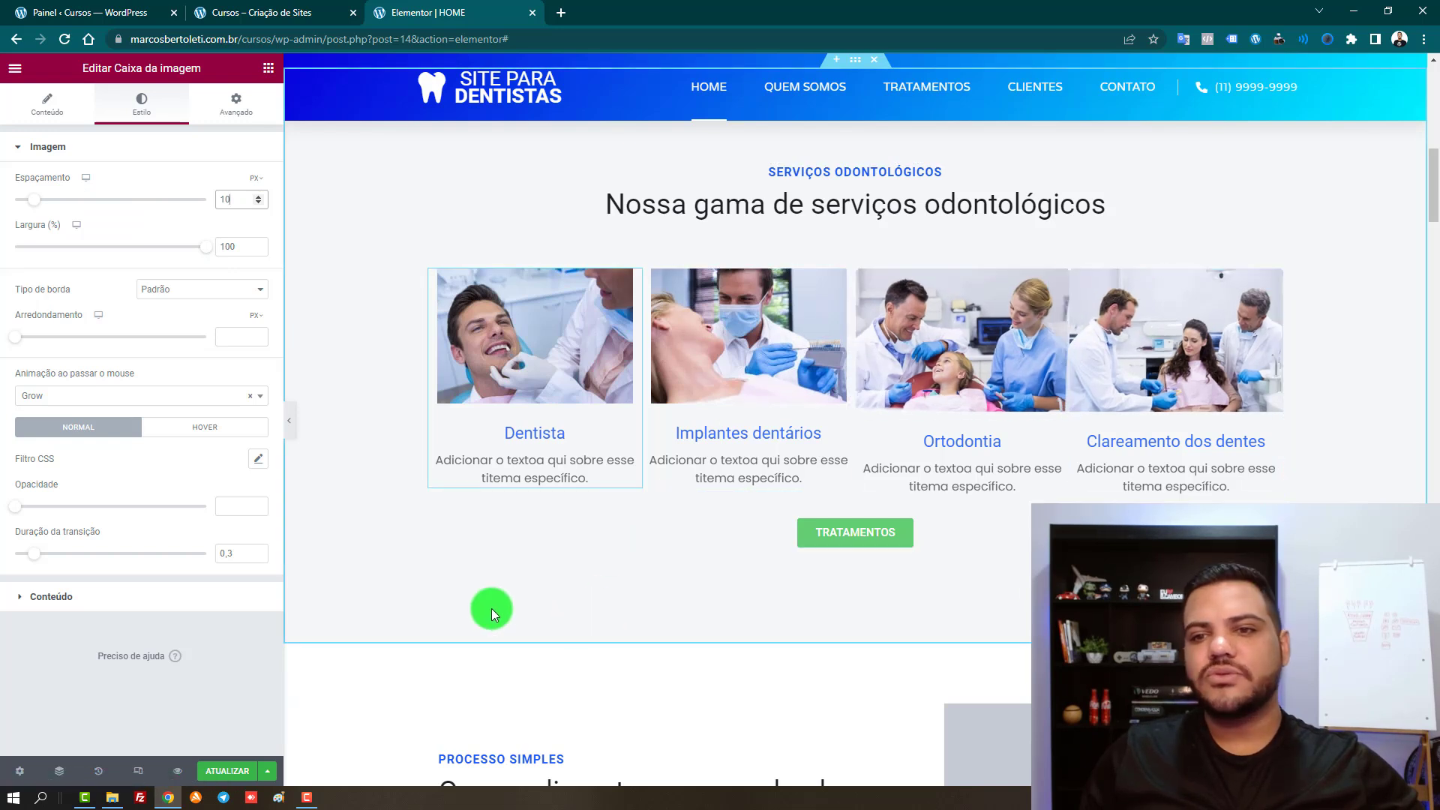
Replace the Ortodontia box's image with the doctor-gallery-3@2x syringe photo after comparing it with detalhes.png and doctor-gallery-1@2x
left_click(974, 349)
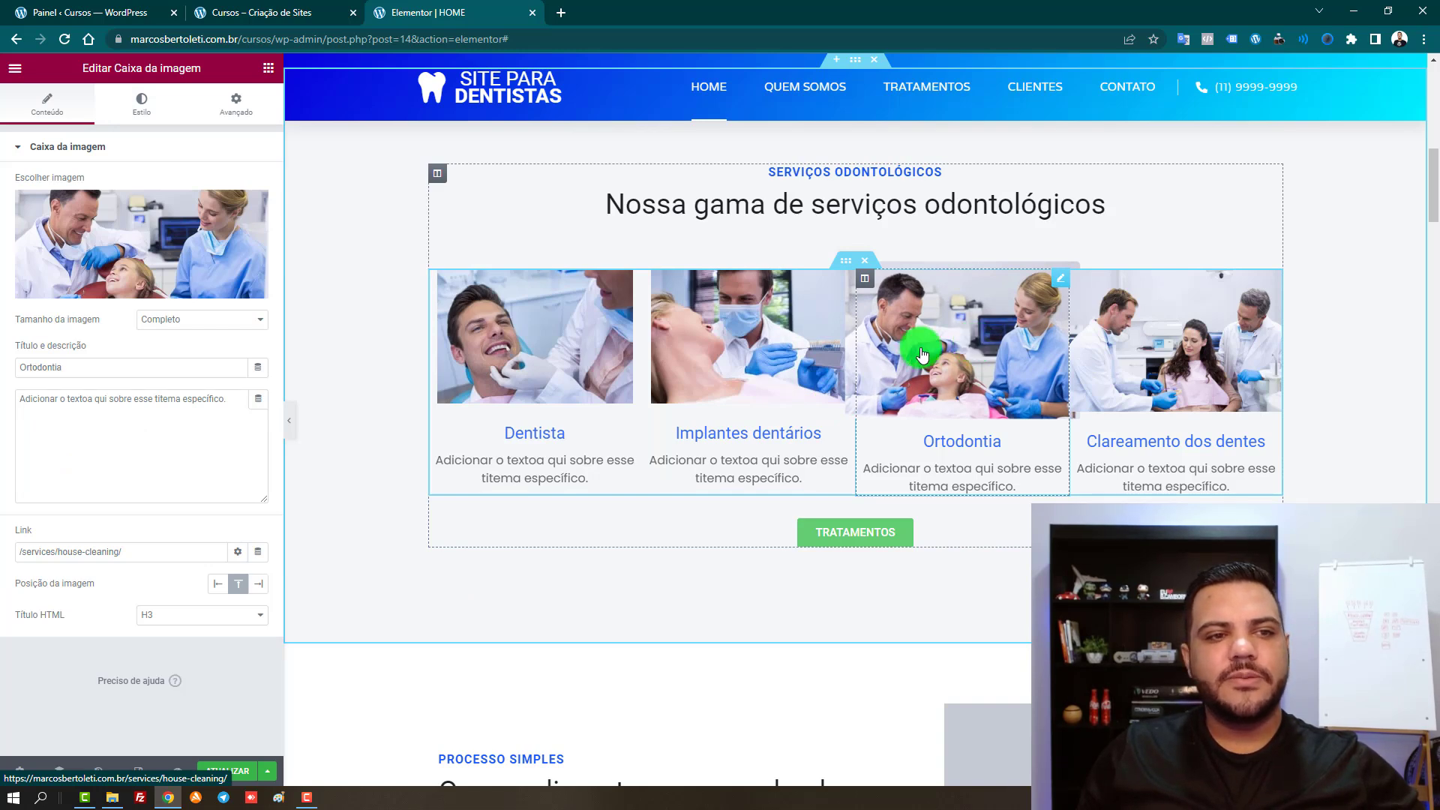
left_click(121, 239)
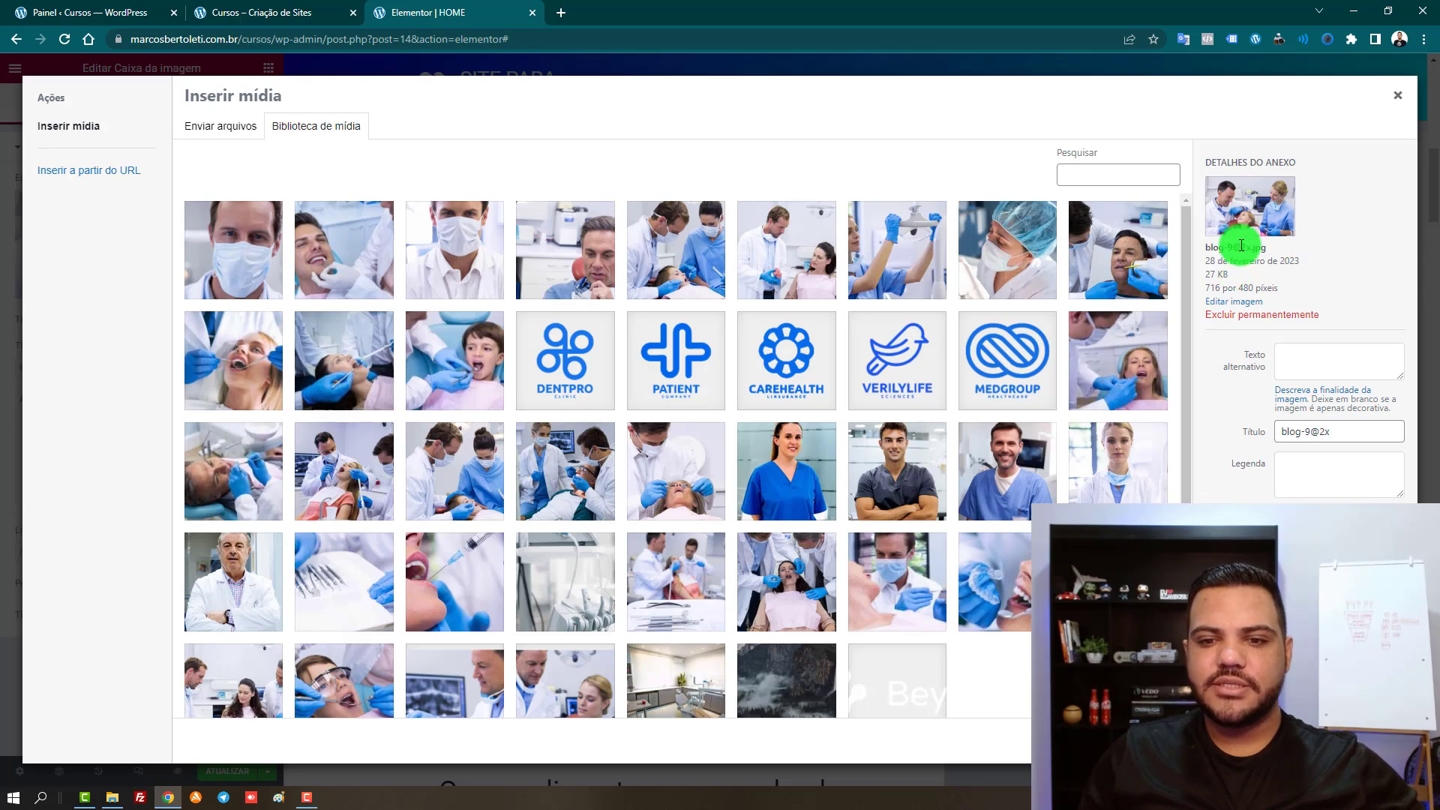
left_click(801, 577)
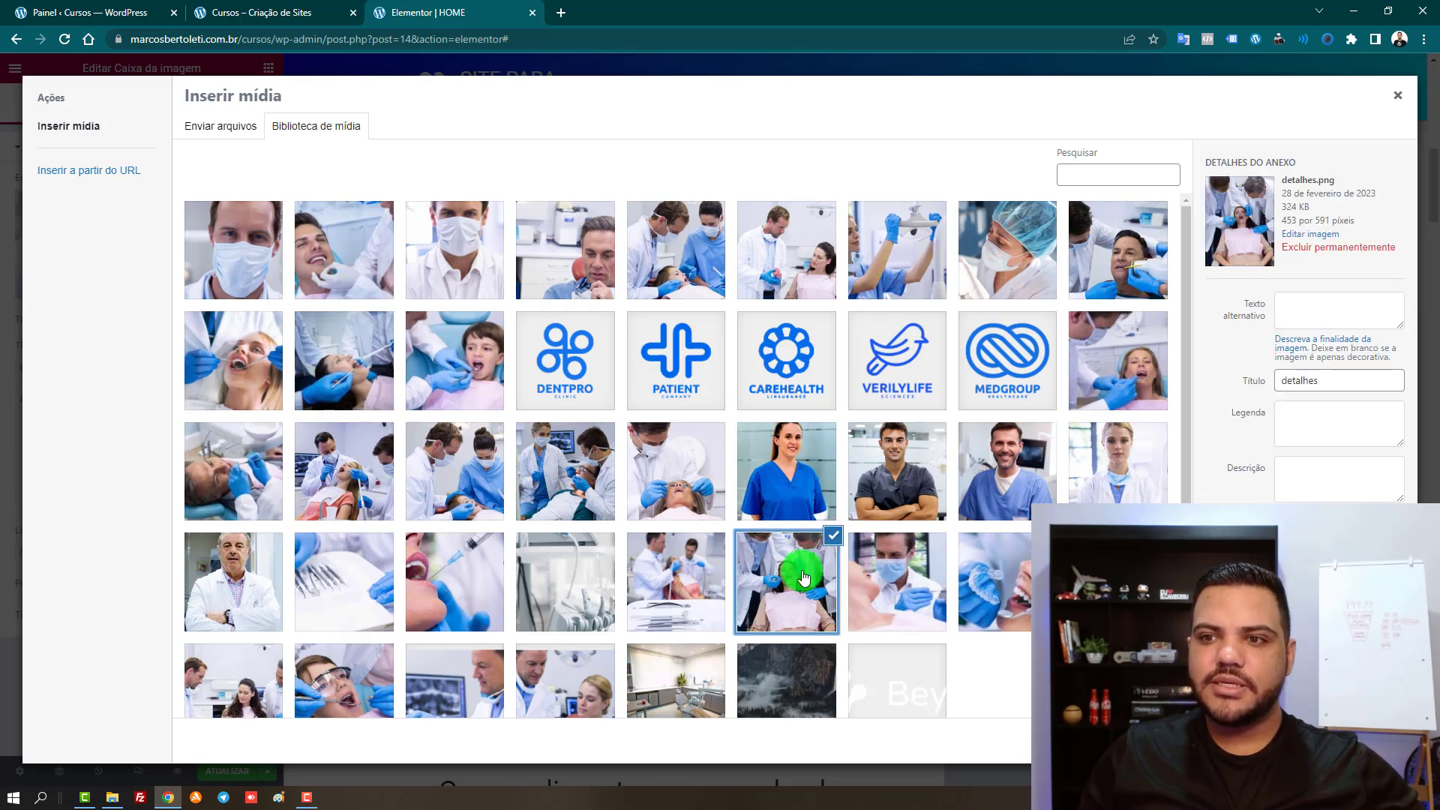
left_click(669, 575)
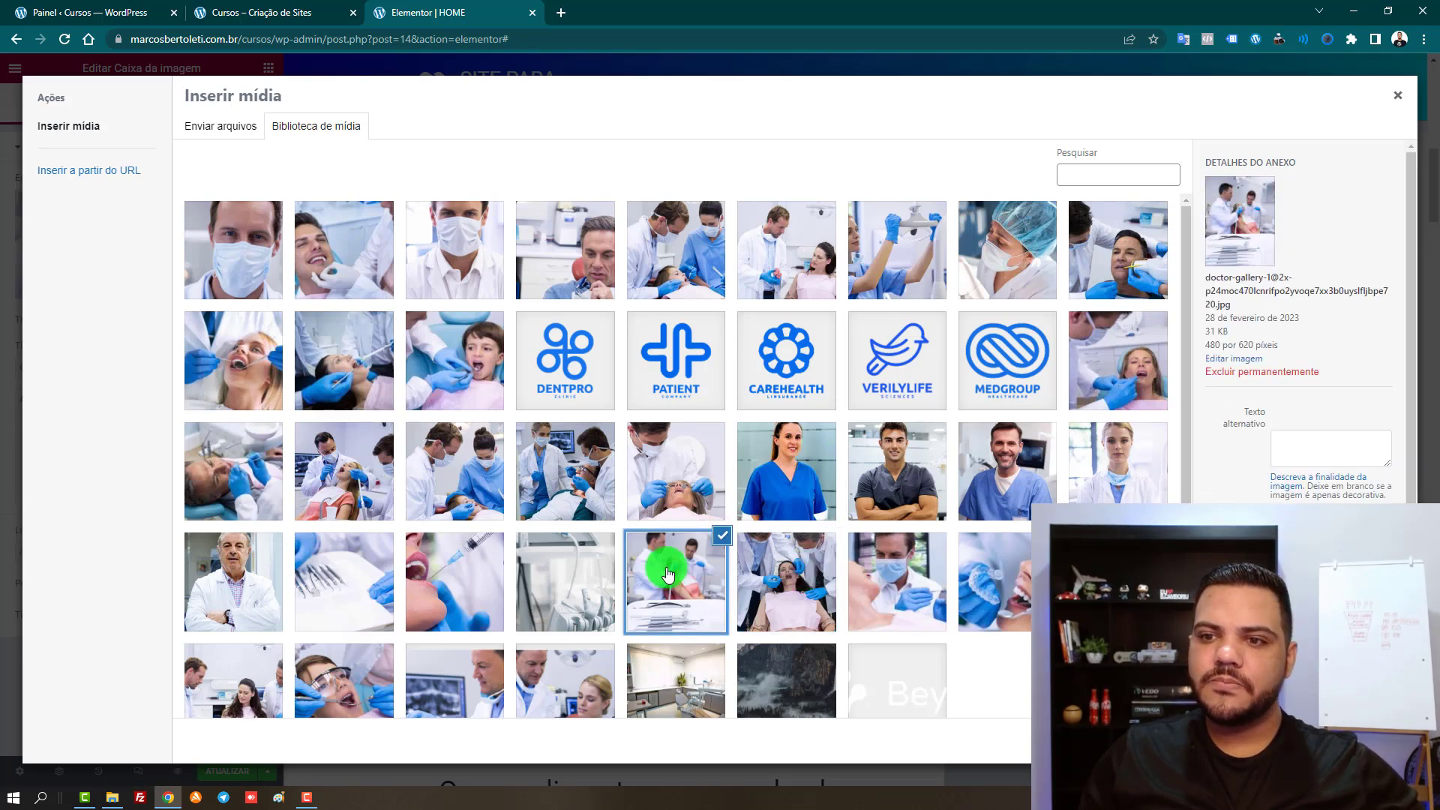
left_click(494, 584)
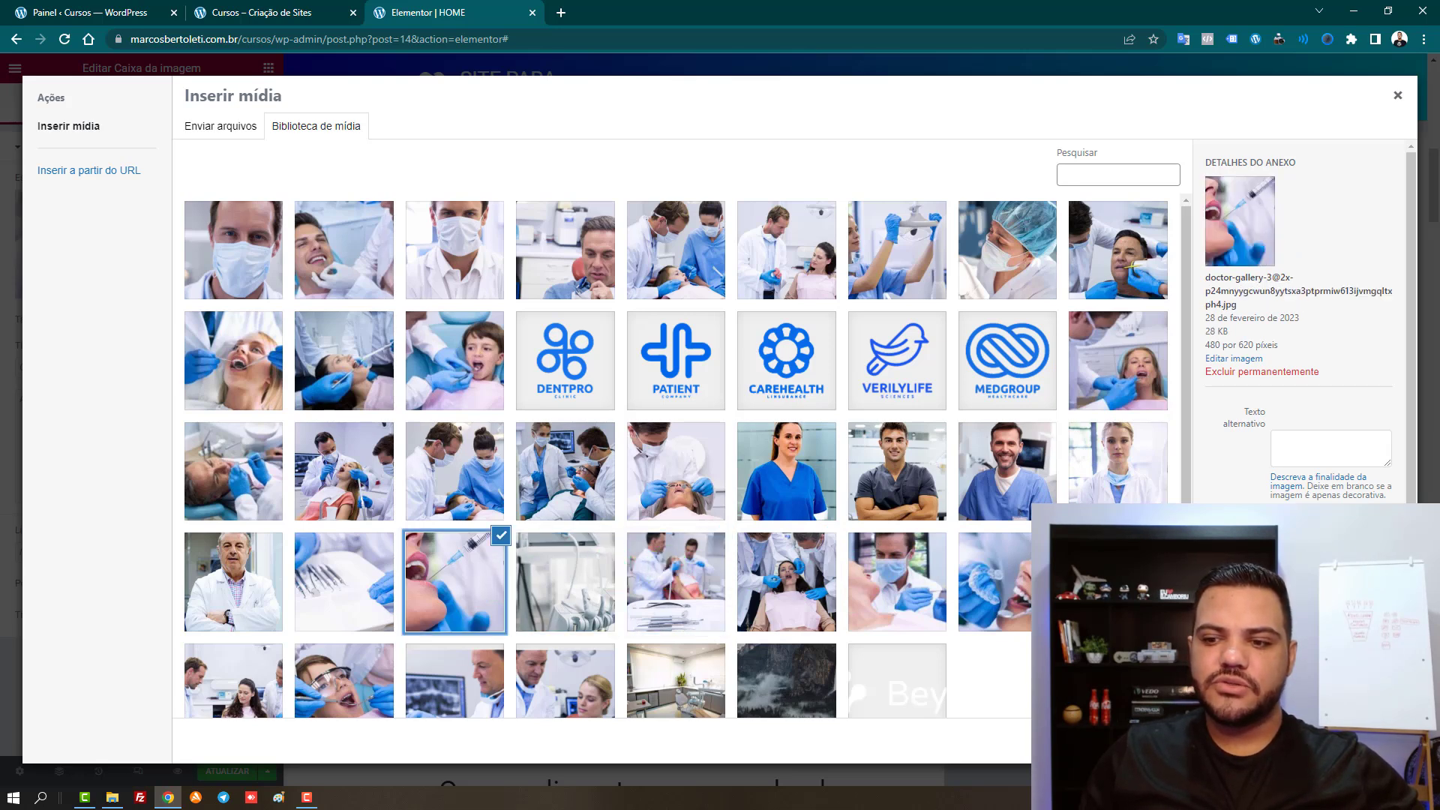
left_click(1361, 740)
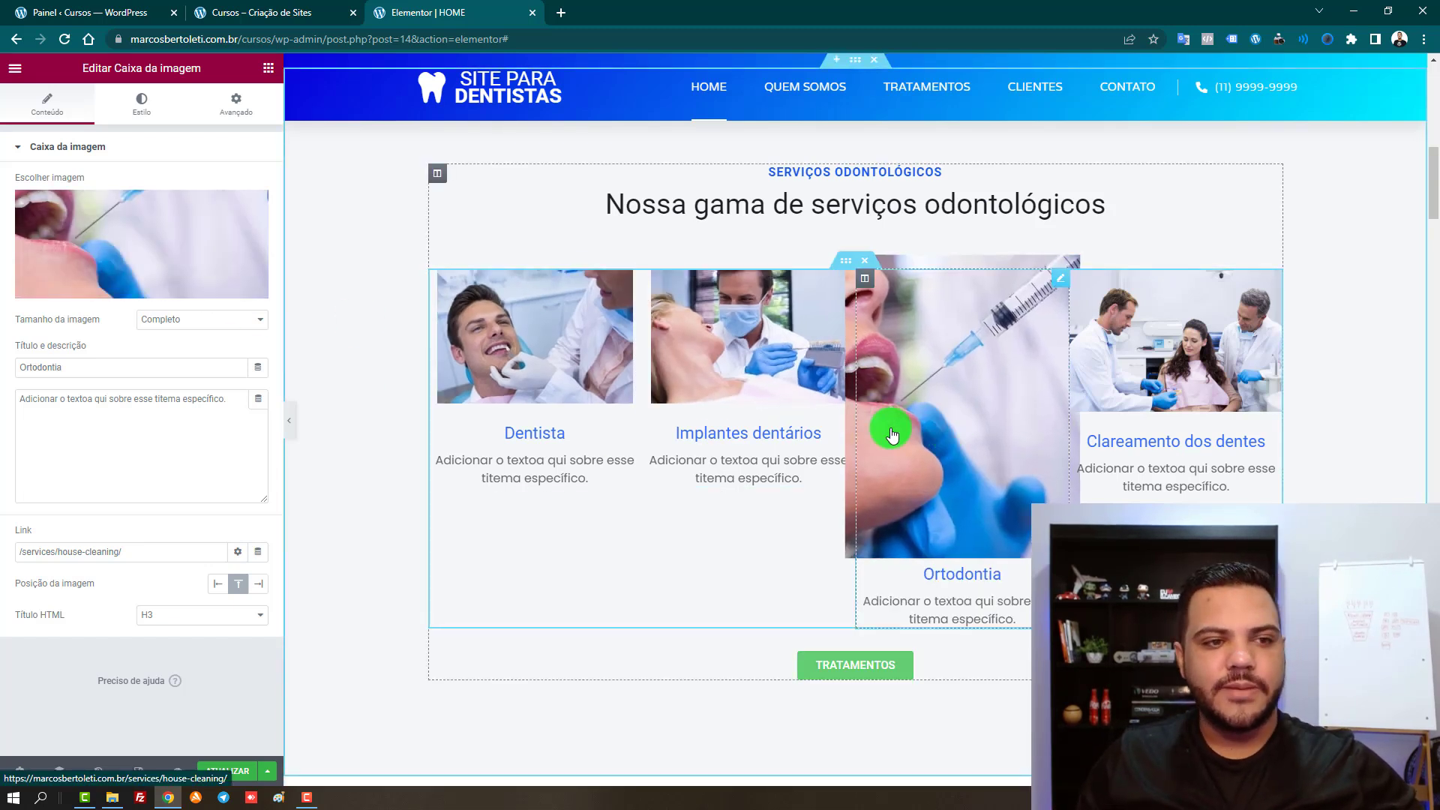
Try the ssss.png photo as the Ortodontia box's image
left_click(186, 229)
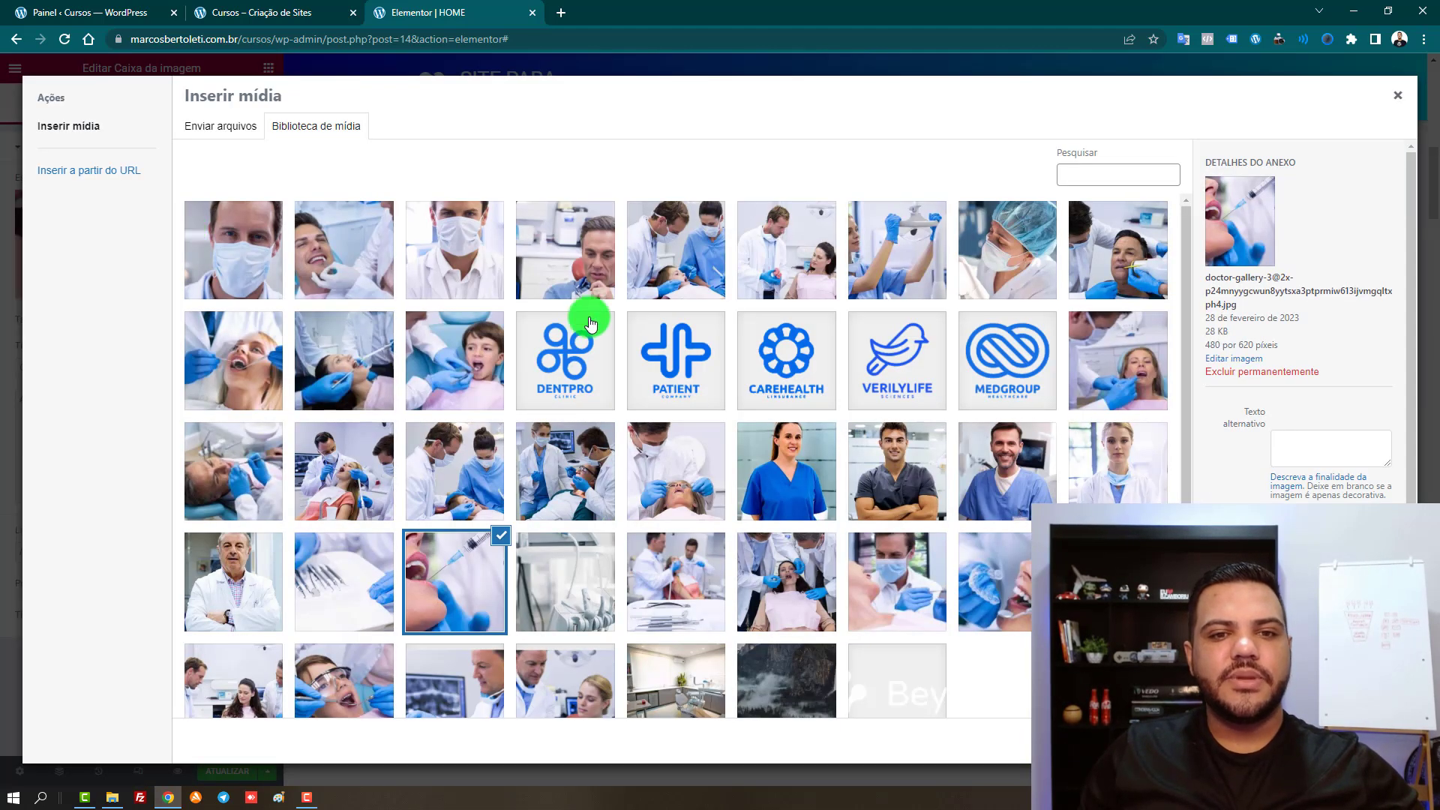
left_click(598, 264)
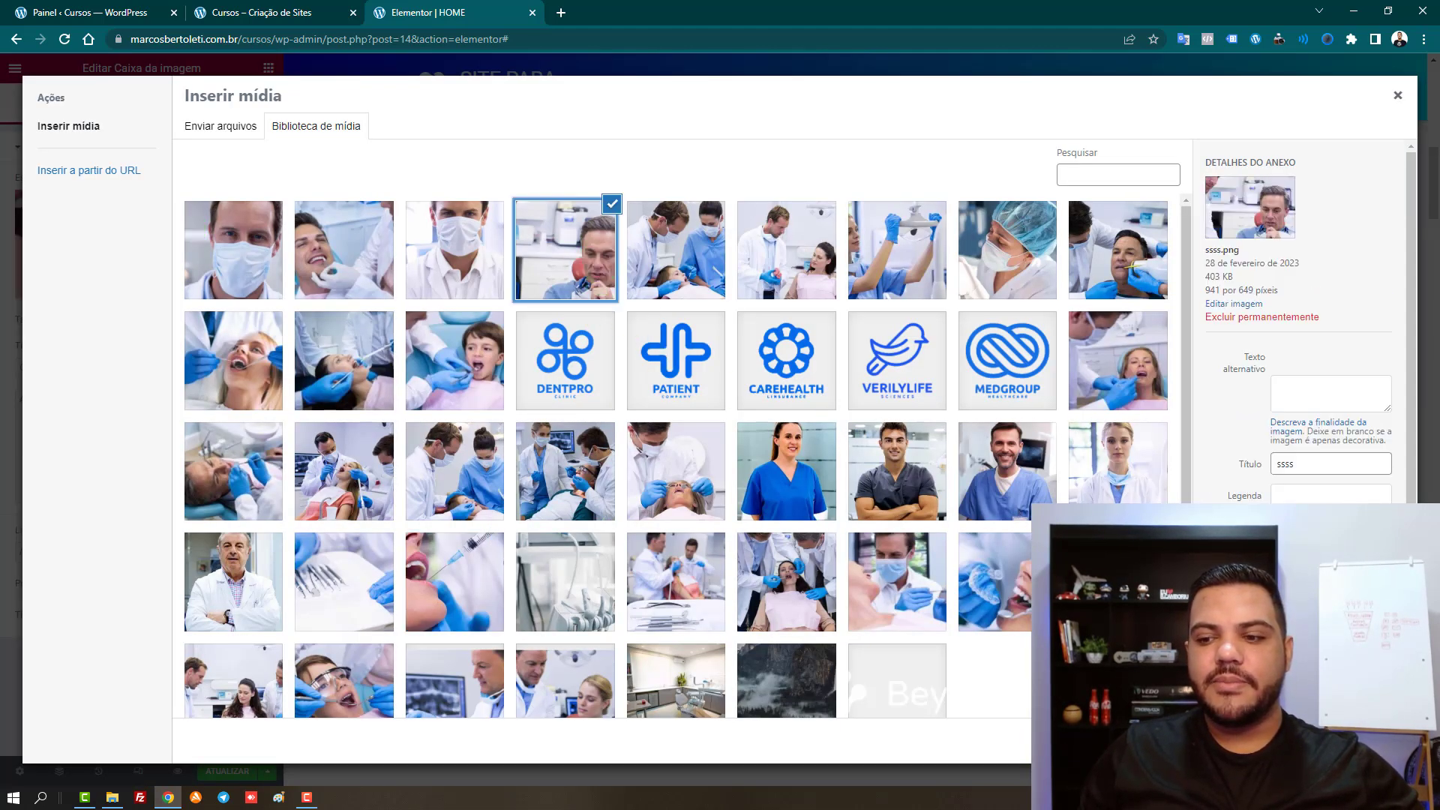
left_click(1350, 741)
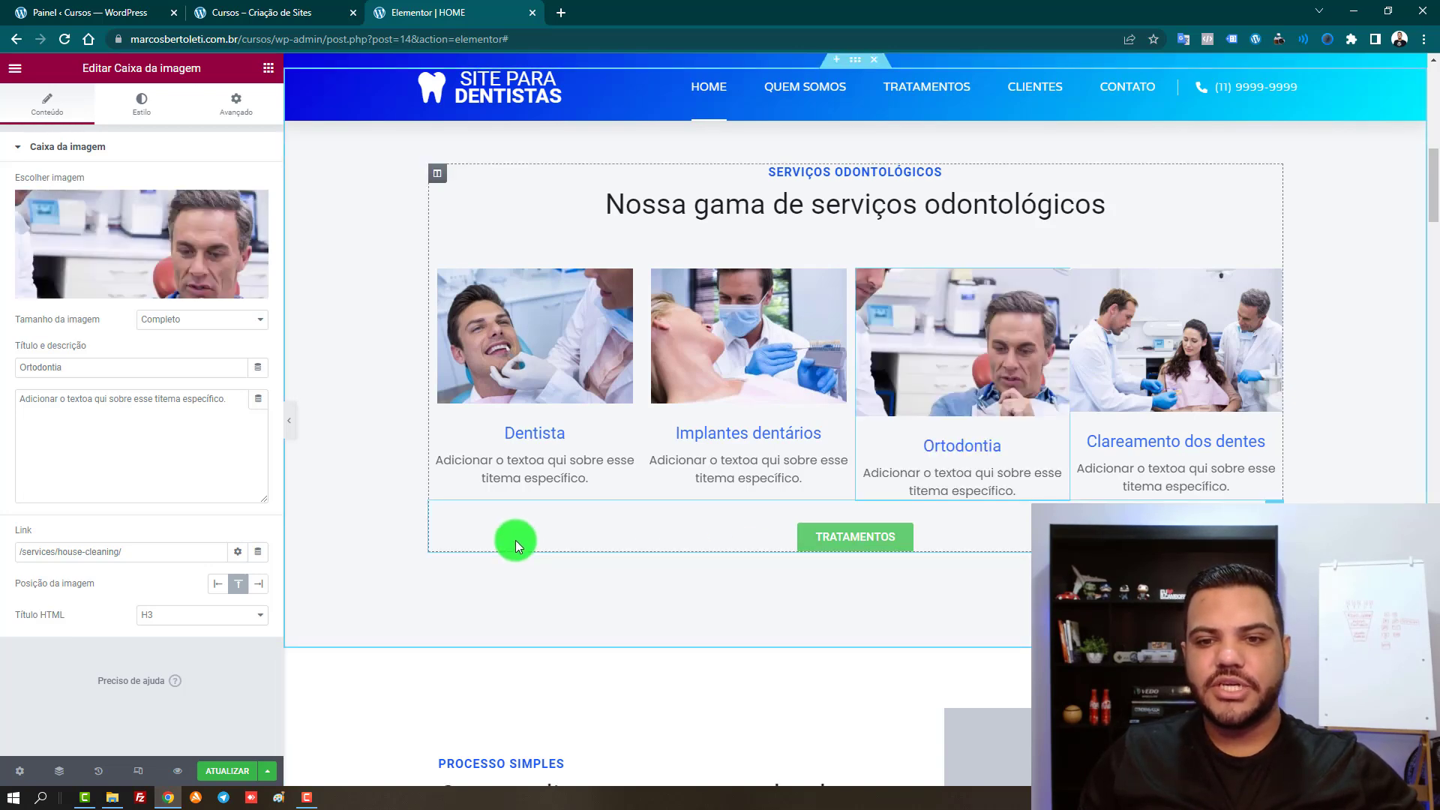
Replace the Ortodontia box's image with Gum_Treatment.jpg, checking the dimensions of several library photos before choosing it
left_click(163, 235)
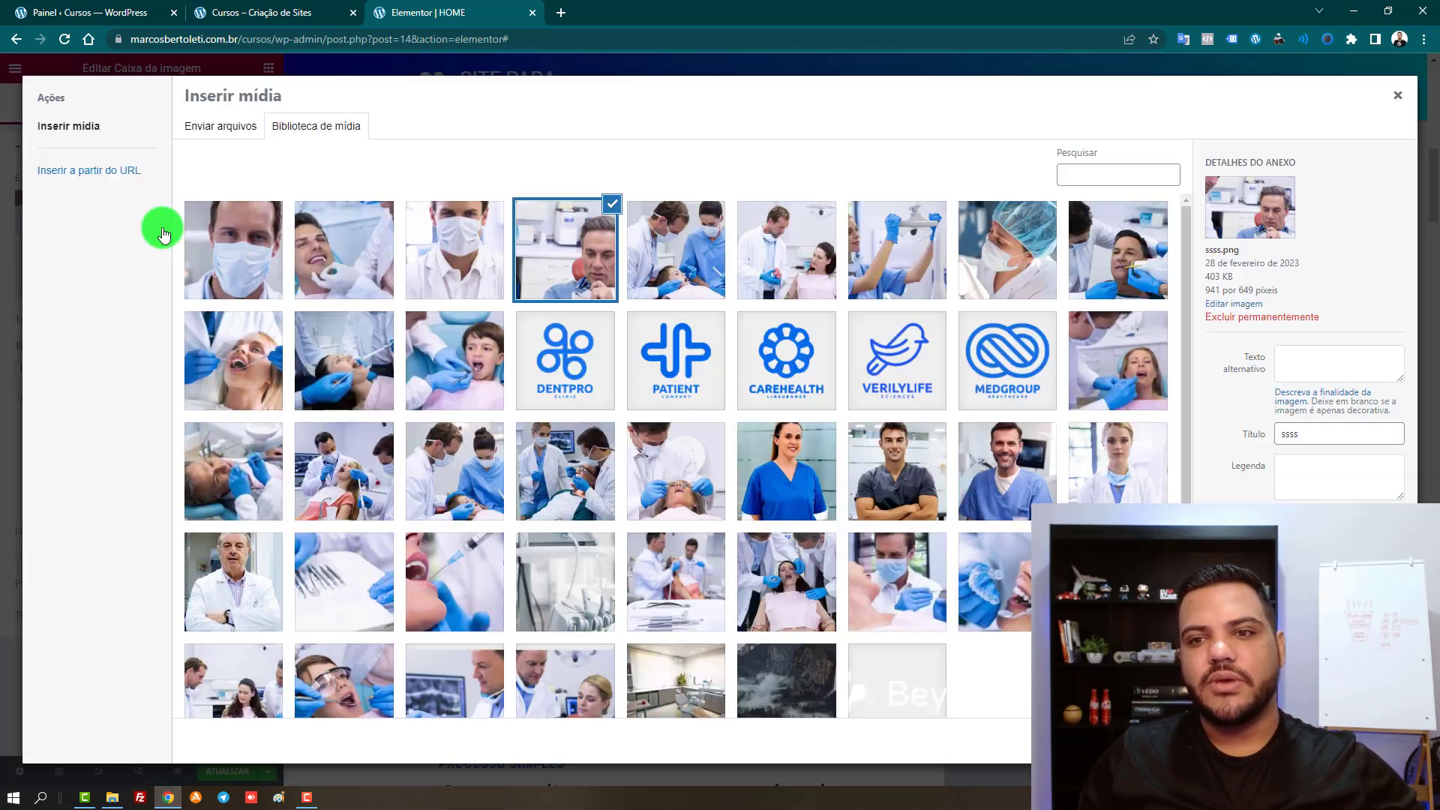
left_click(1120, 224)
left_click(983, 234)
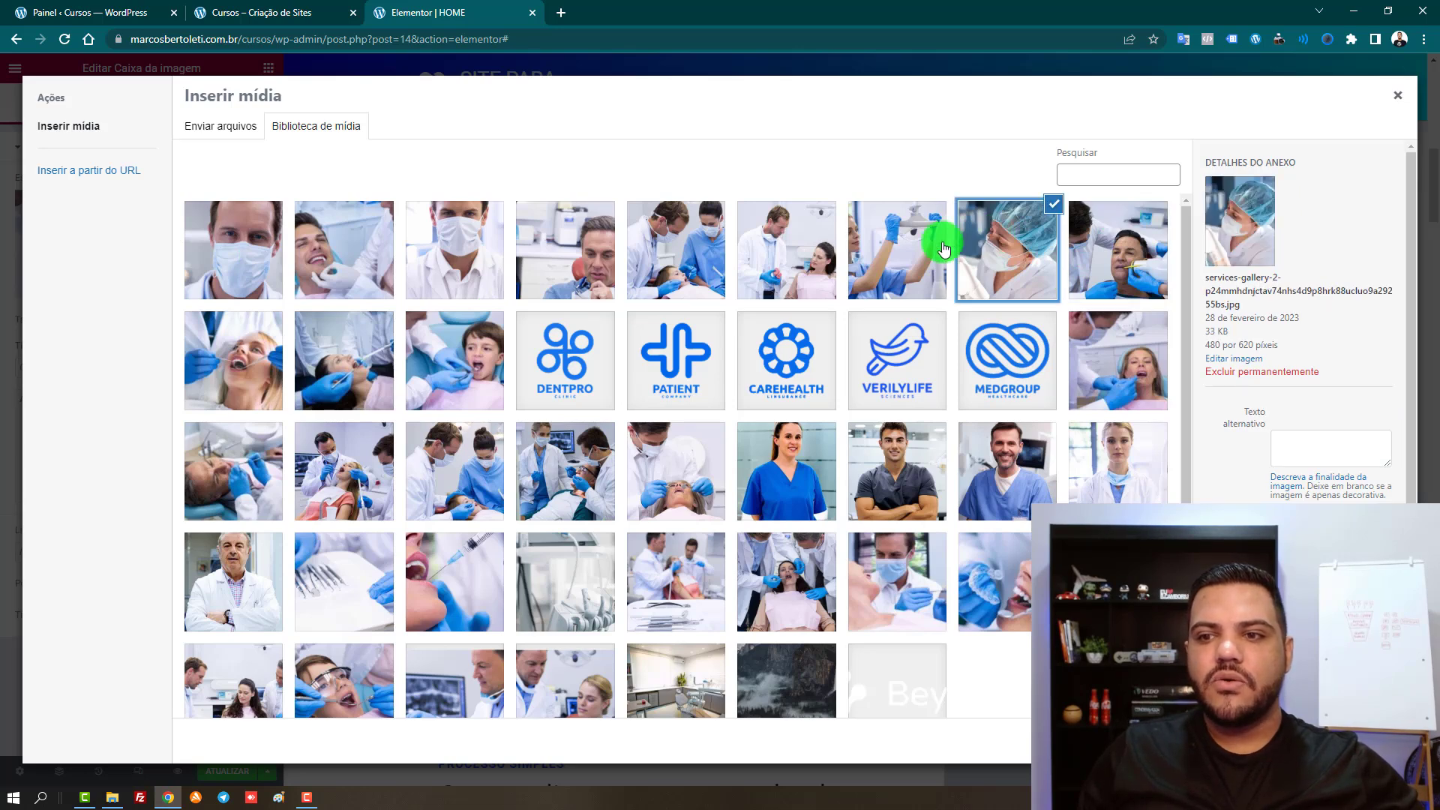
left_click(525, 266)
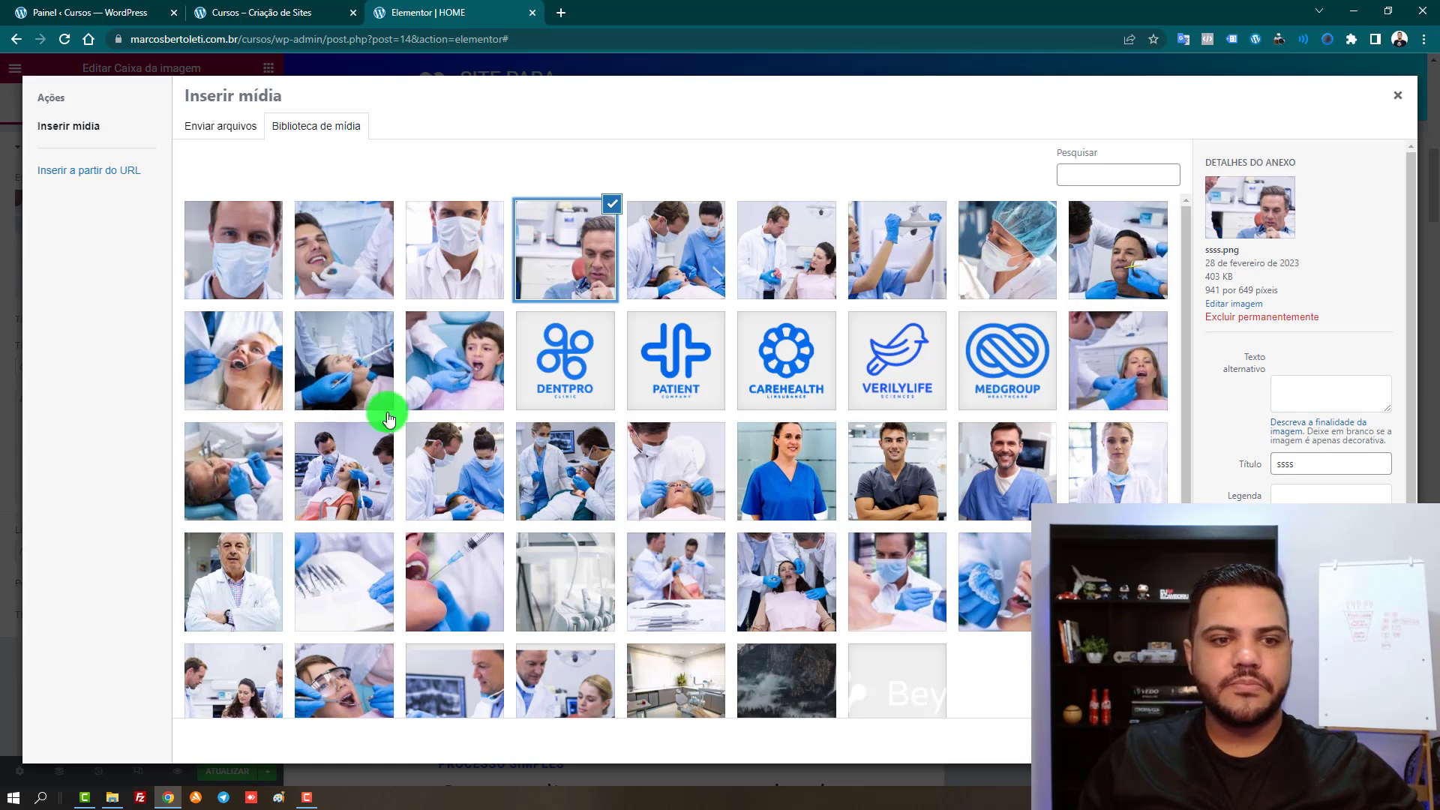
left_click(307, 488)
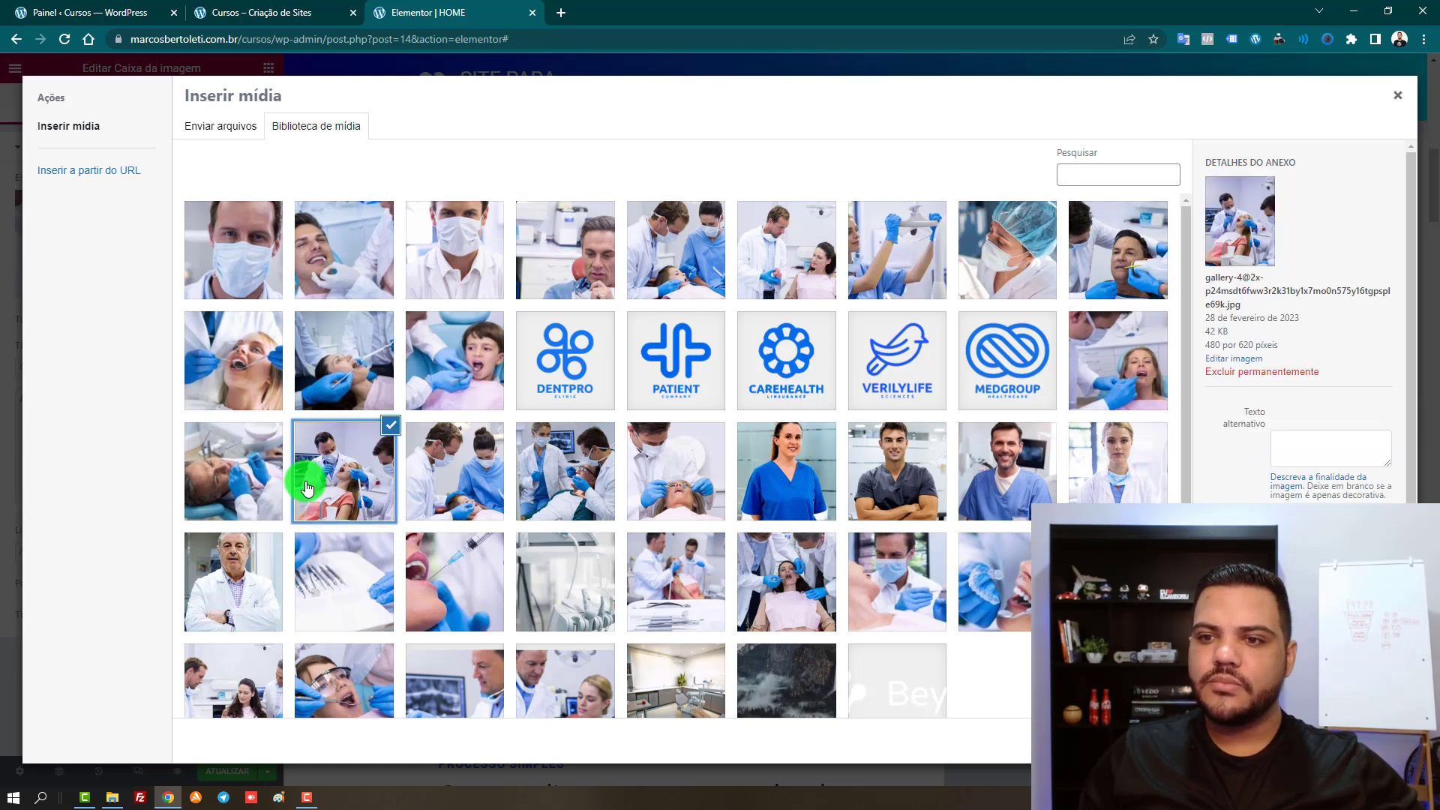
left_click(258, 482)
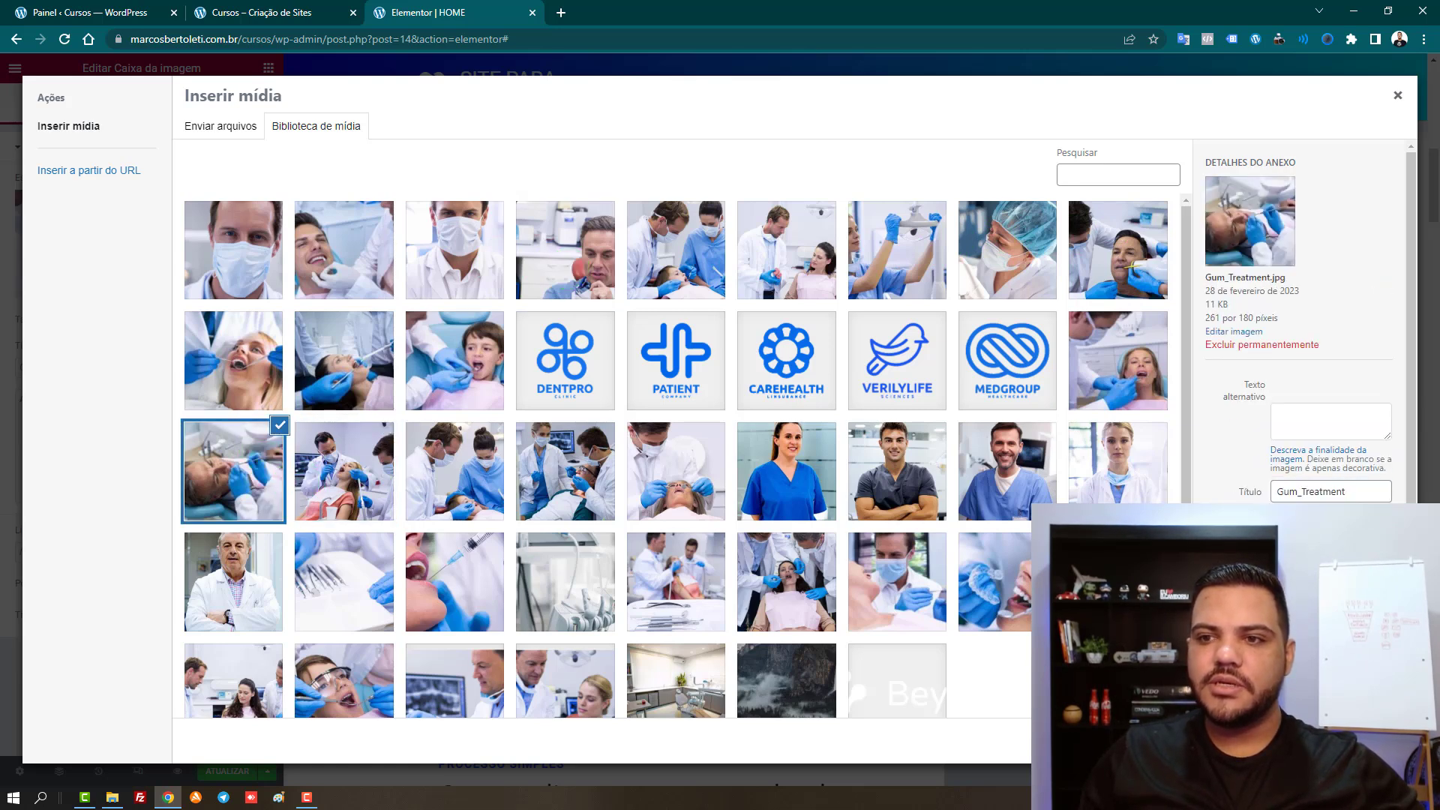
left_click(1358, 740)
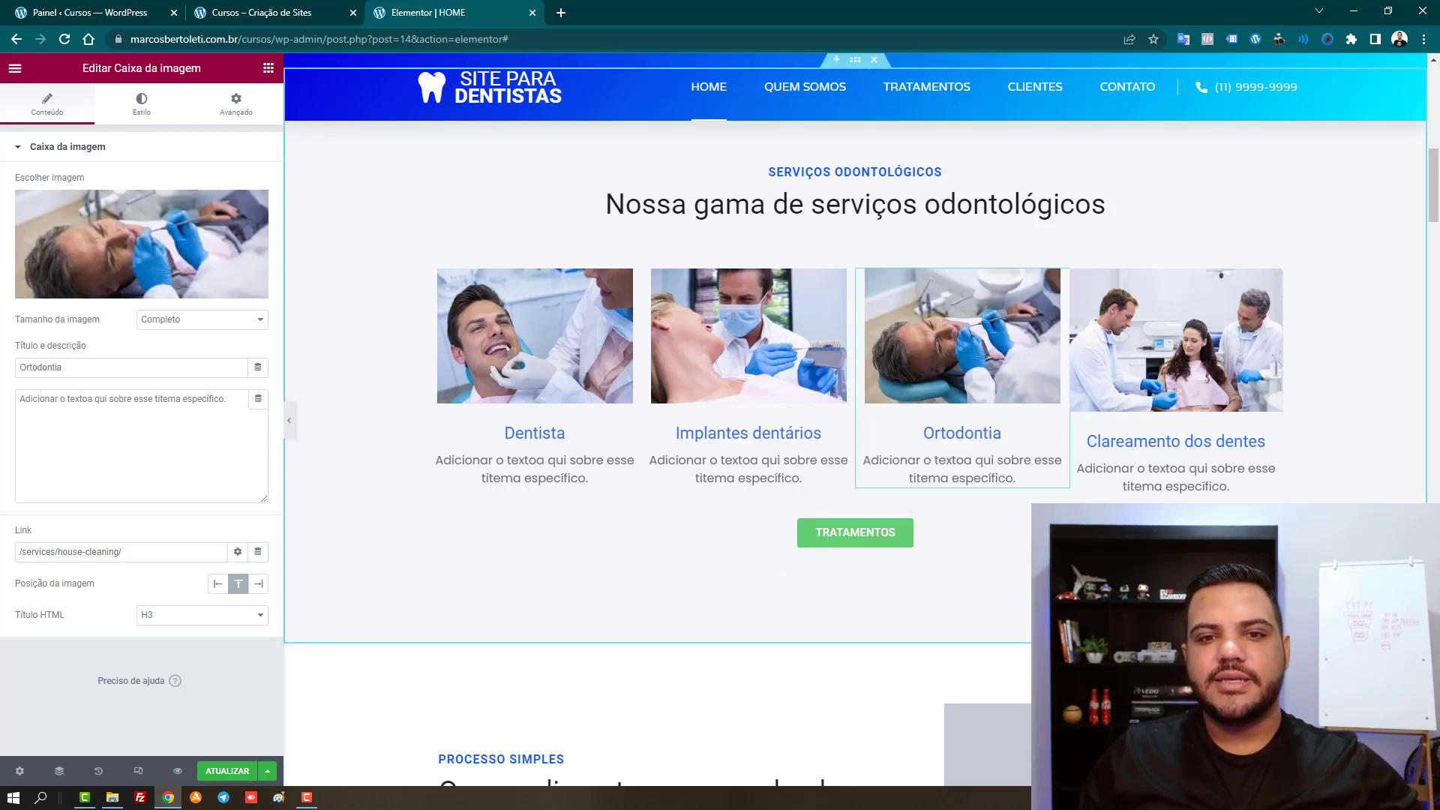
Replace the Clareamento dos dentes box's image with Orthodontics.jpg and update the page
left_click(1171, 372)
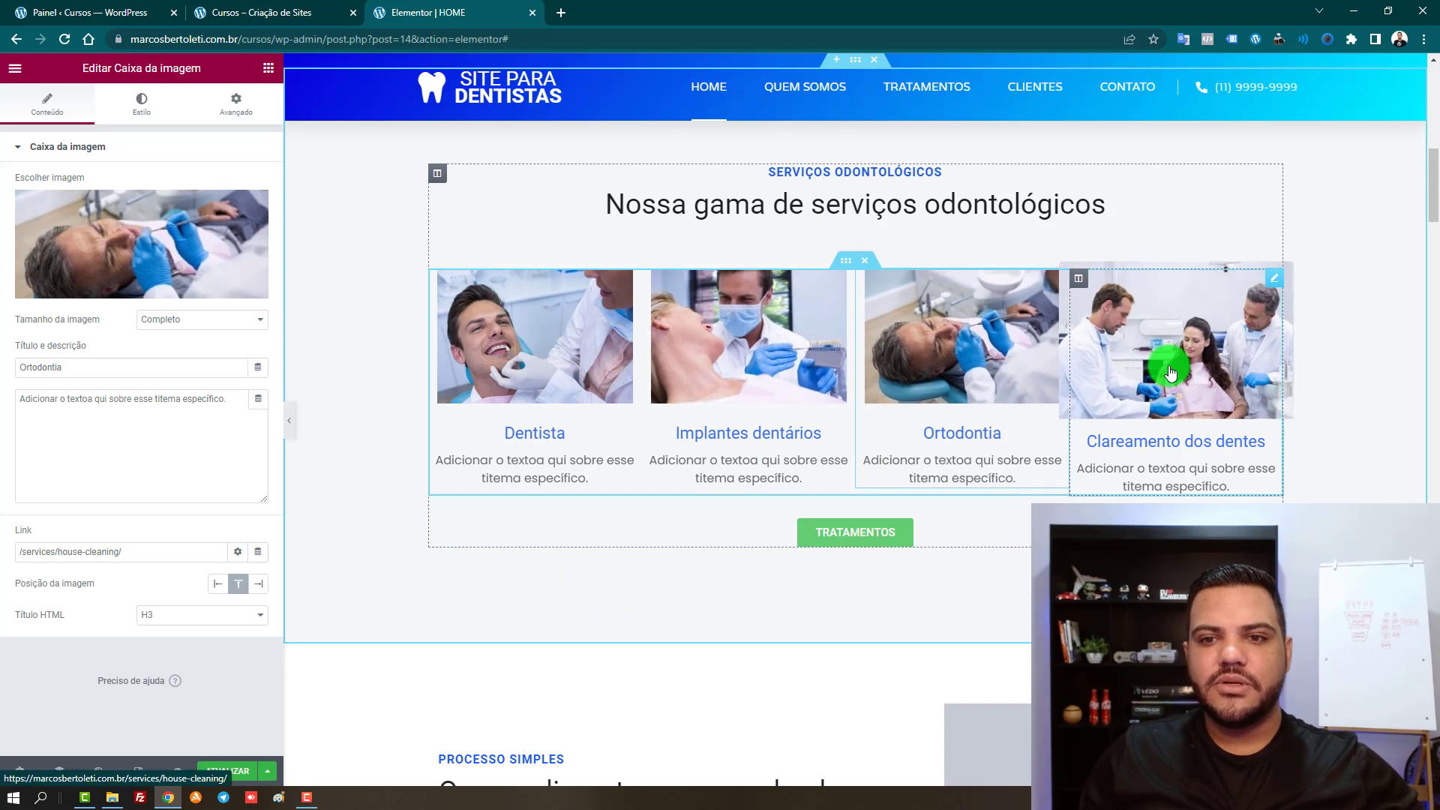
left_click(176, 245)
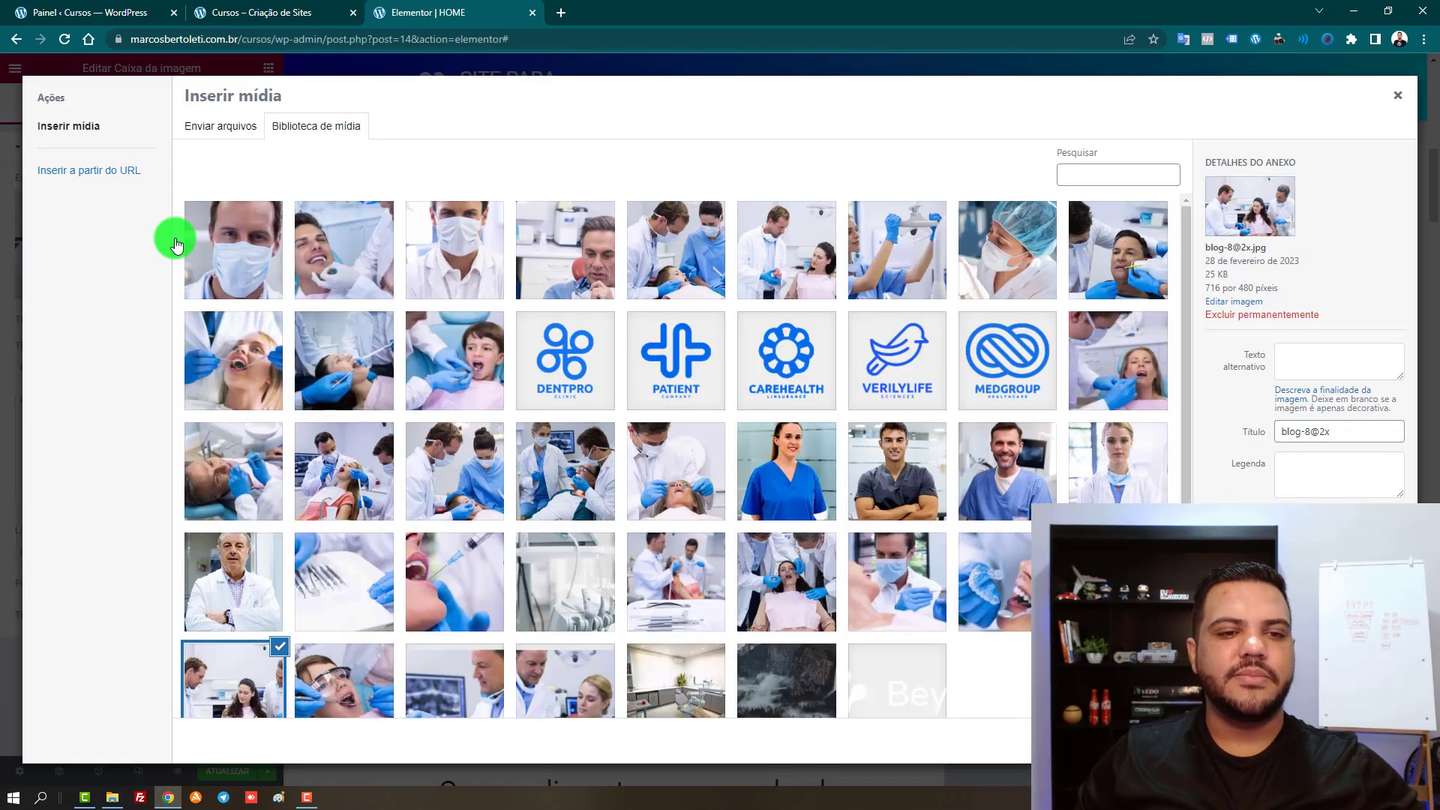
left_click(1120, 371)
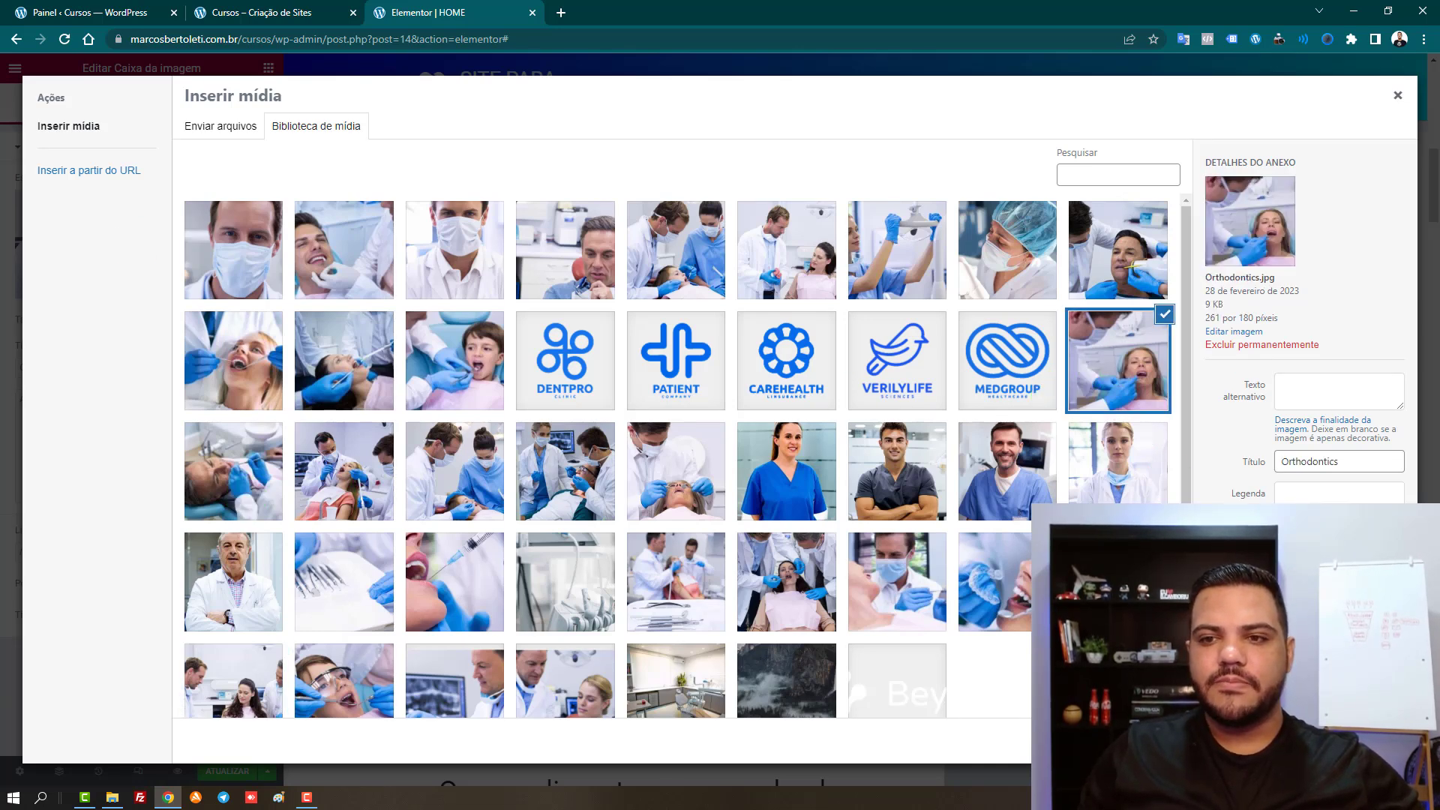
left_click(1362, 741)
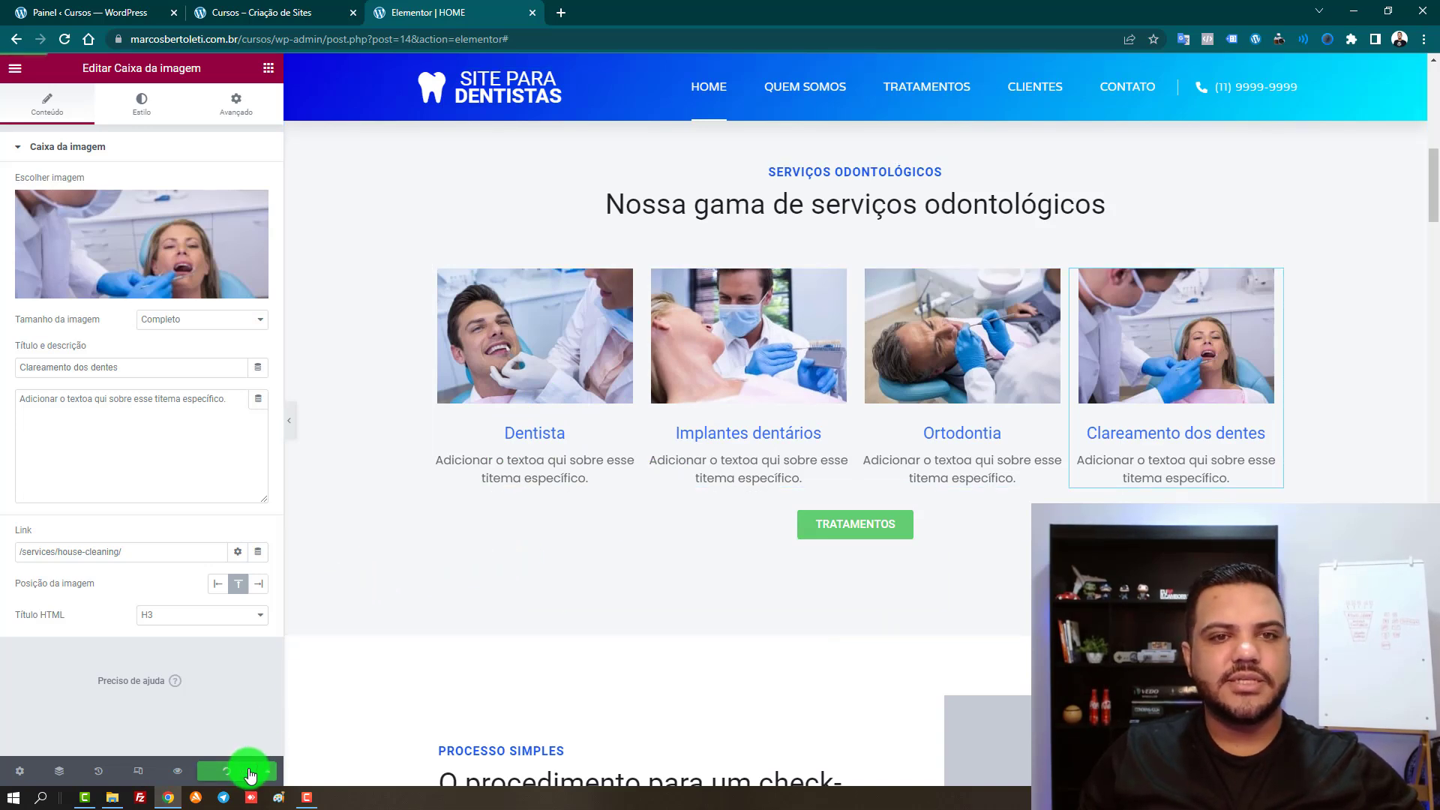
Reload the live home page and check the dental services images and the TRATAMENTOS button below them
left_click(273, 12)
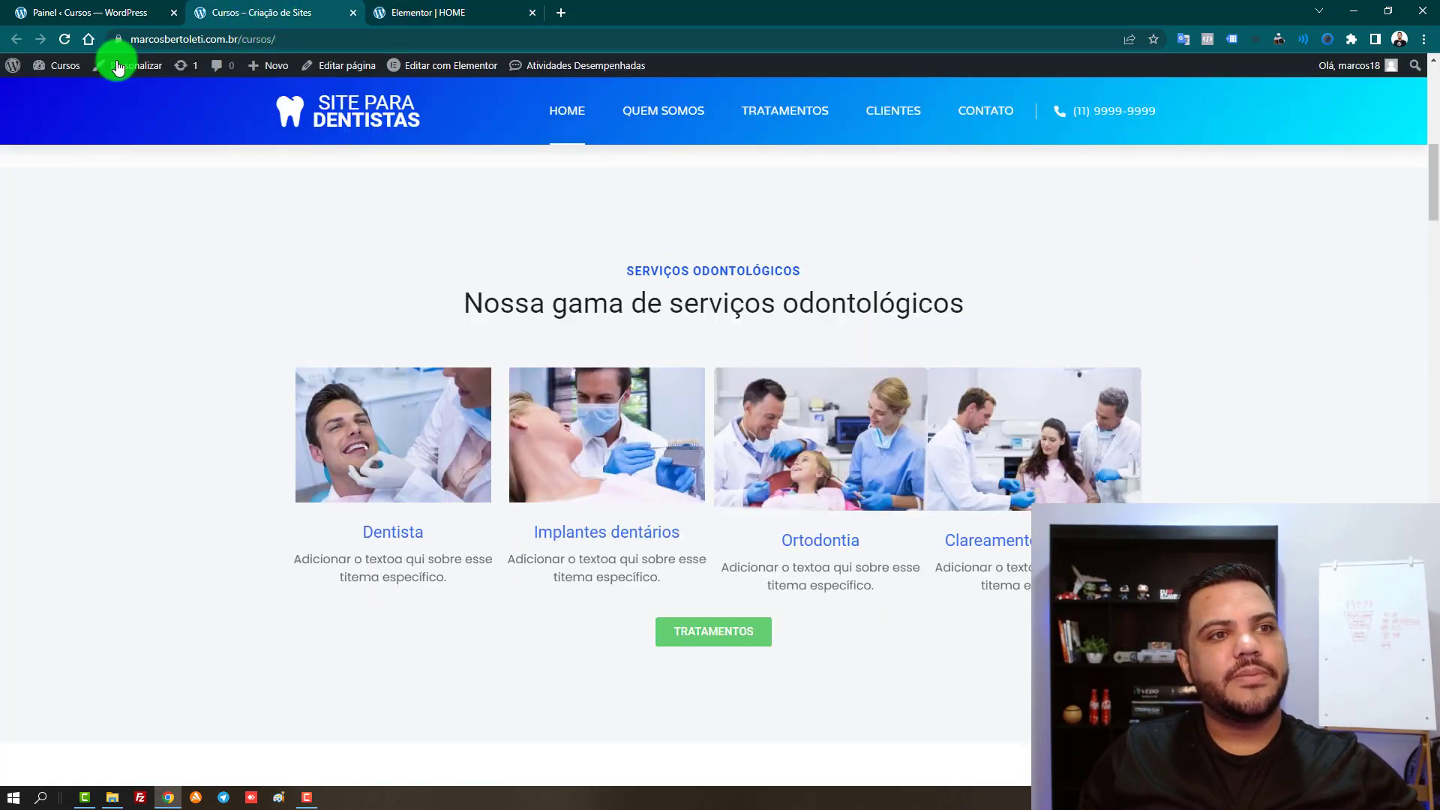
left_click(73, 41)
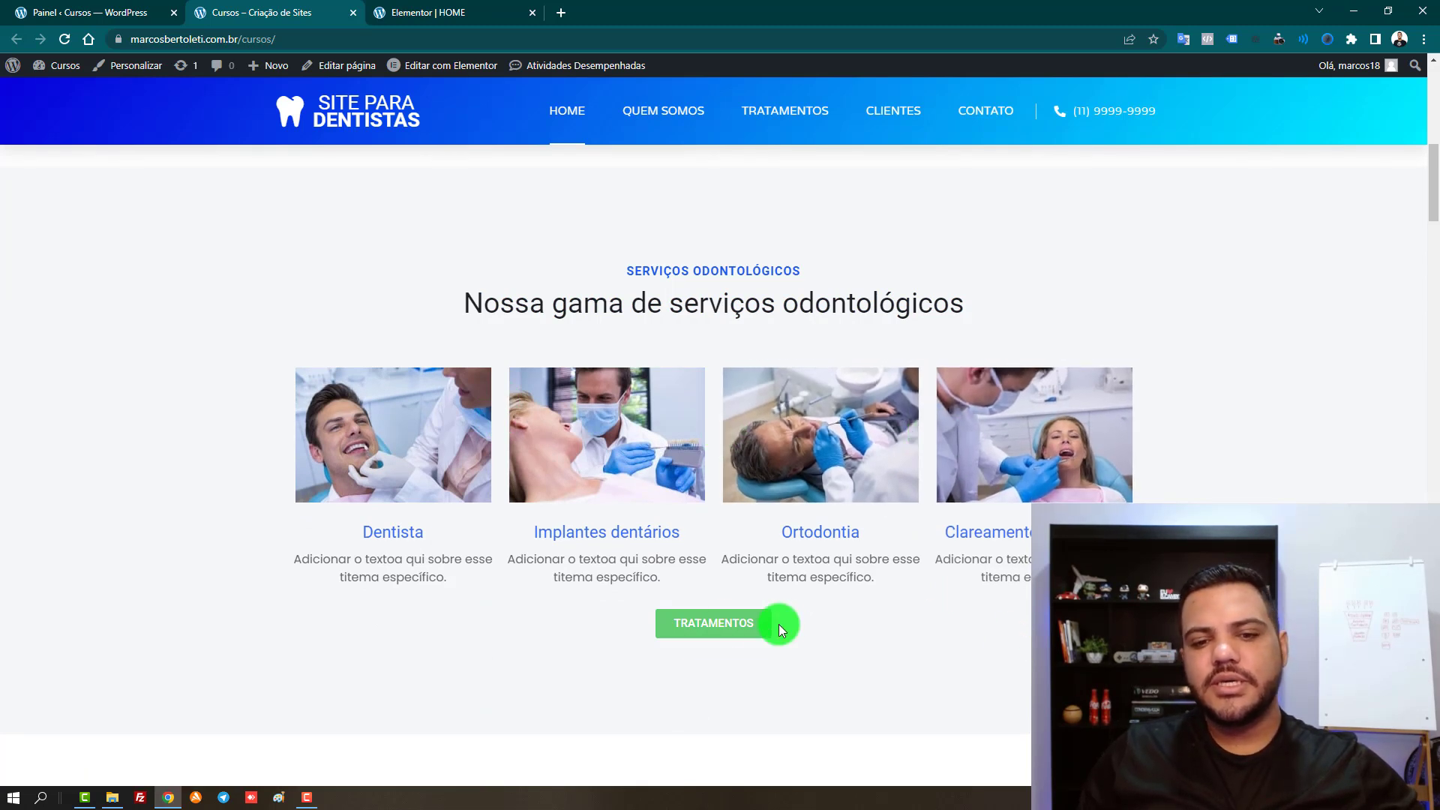
left_click_drag(688, 628, 803, 627)
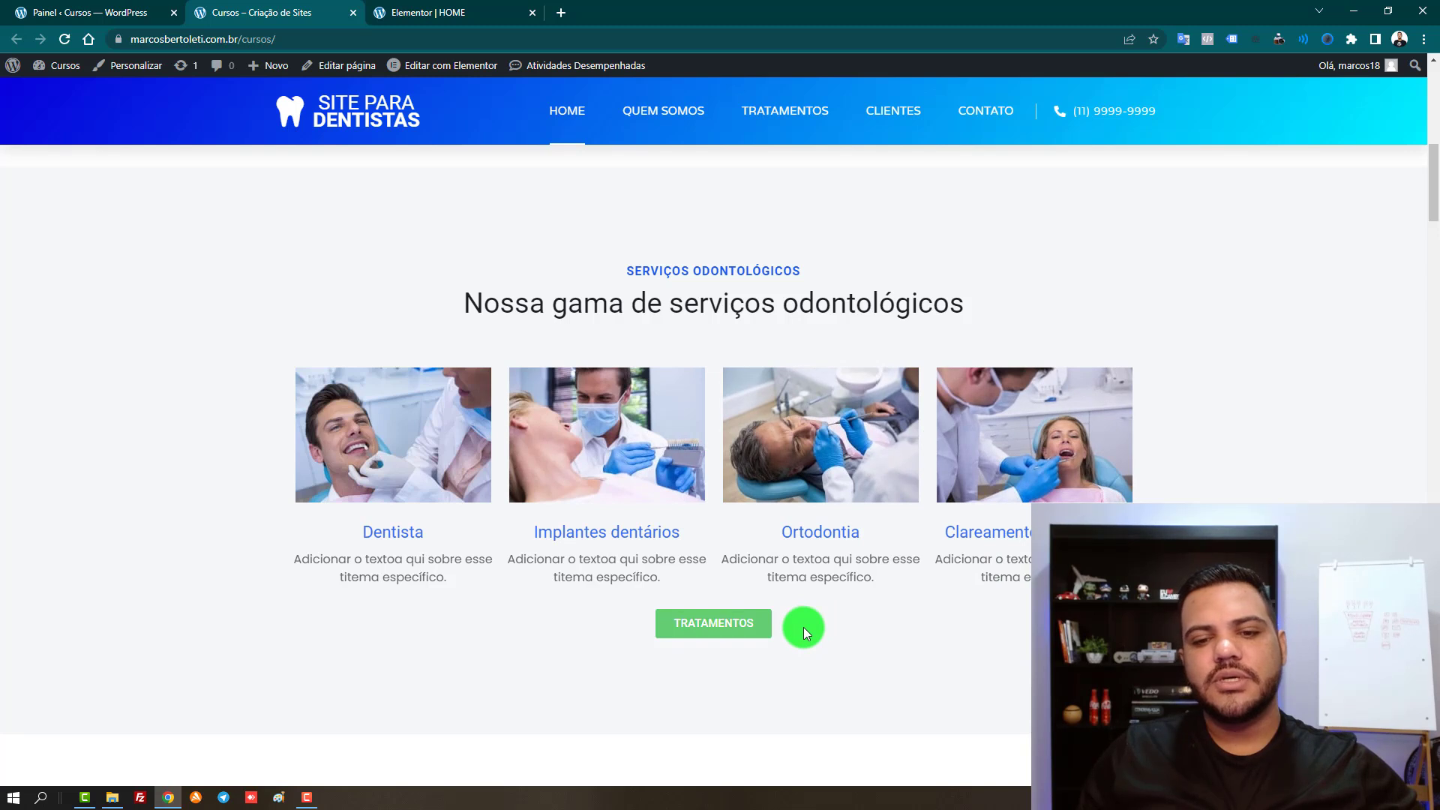
left_click(804, 627)
double_click(718, 624)
key("Escape")
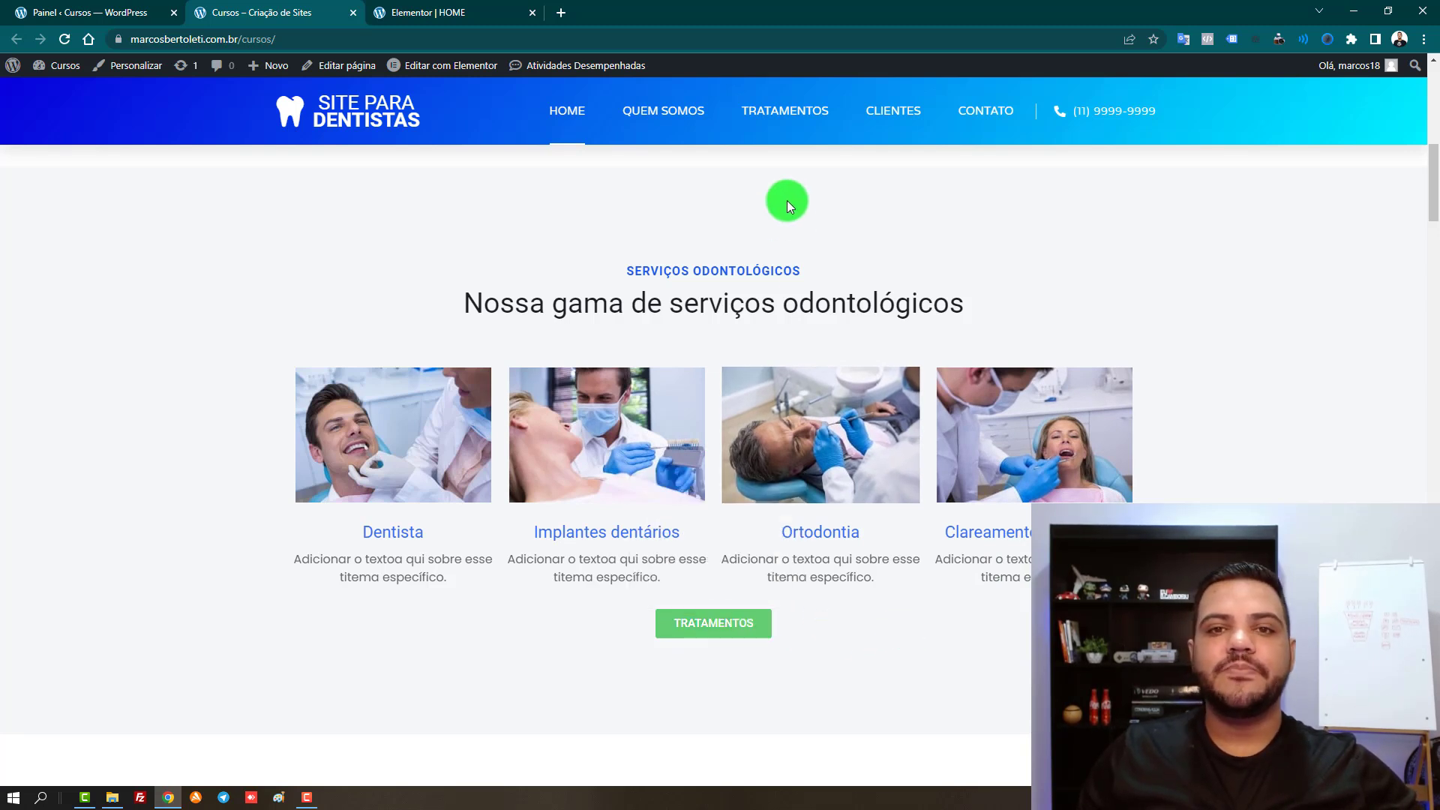
Open the Tratamentos page in a separate tab, copy its address, and close that tab
right_click(789, 117)
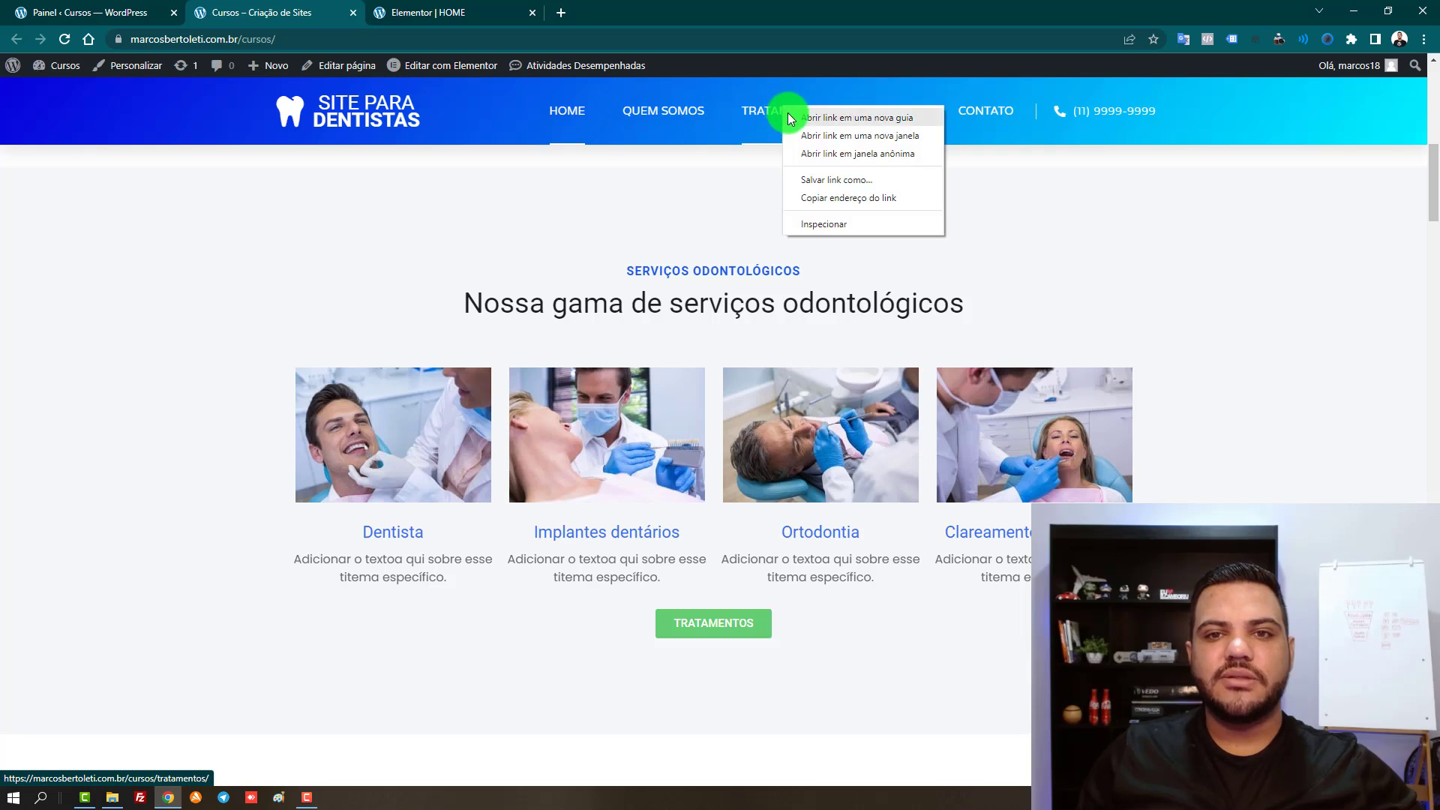
left_click(792, 120)
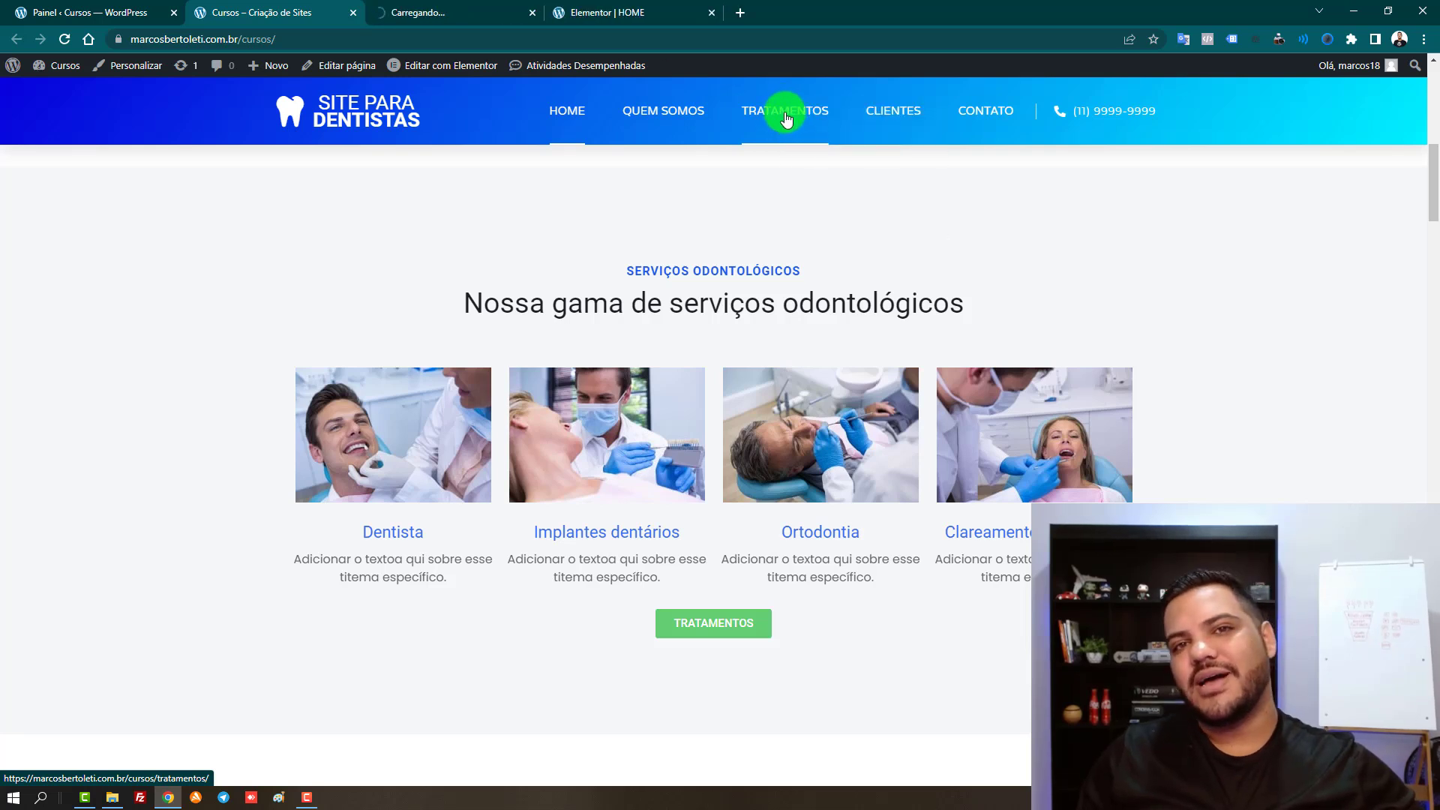
left_click(435, 14)
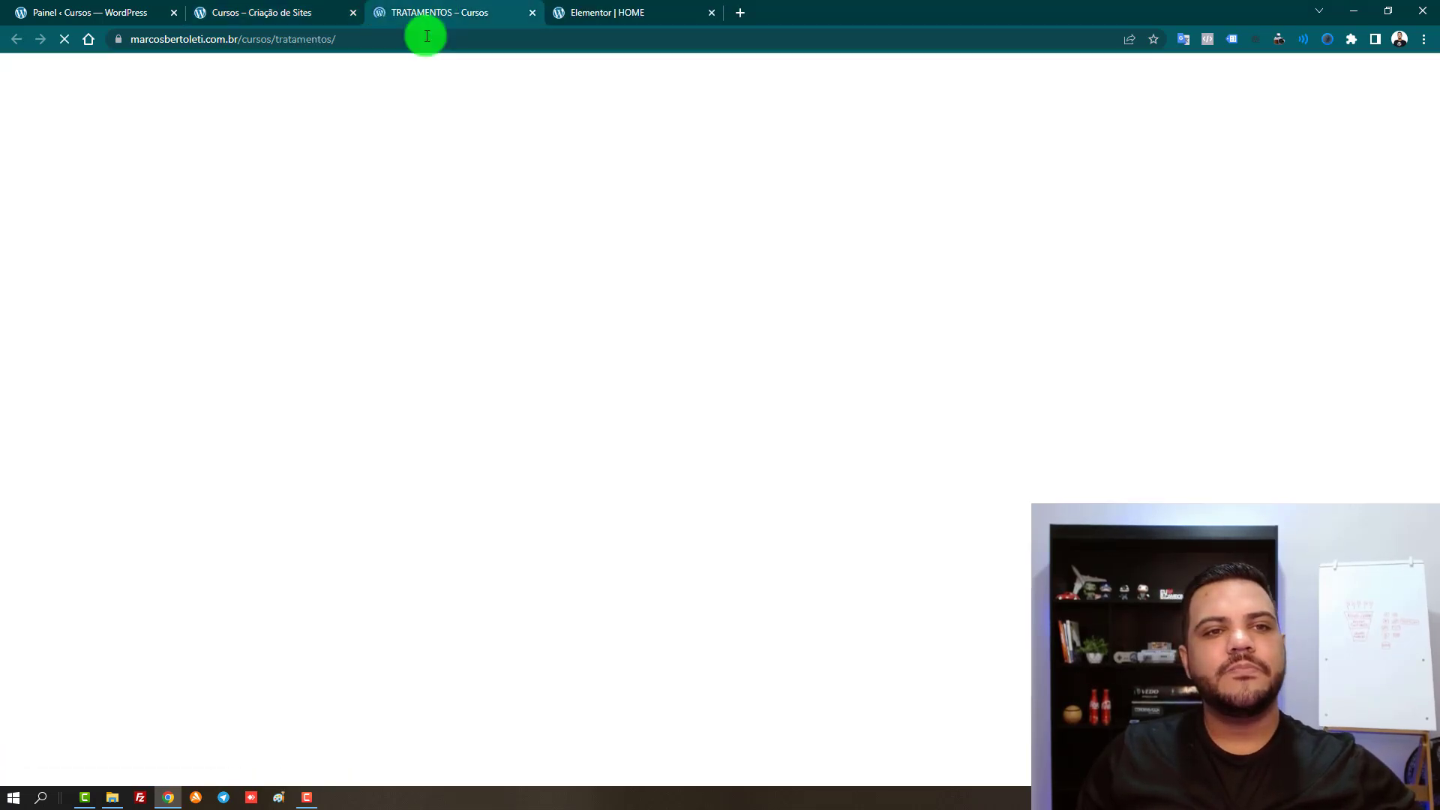
left_click(425, 39)
key("ctrl+c")
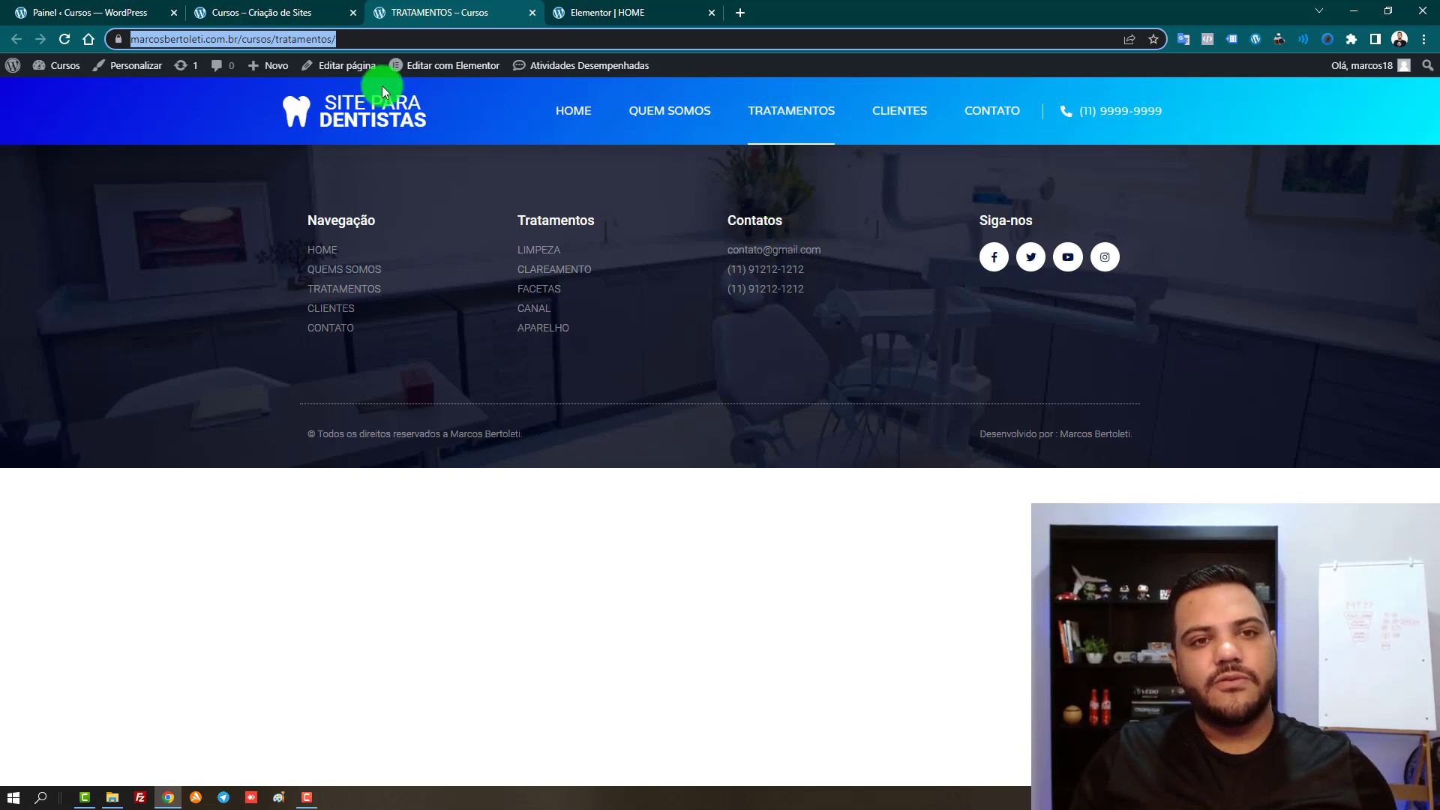
left_click(533, 13)
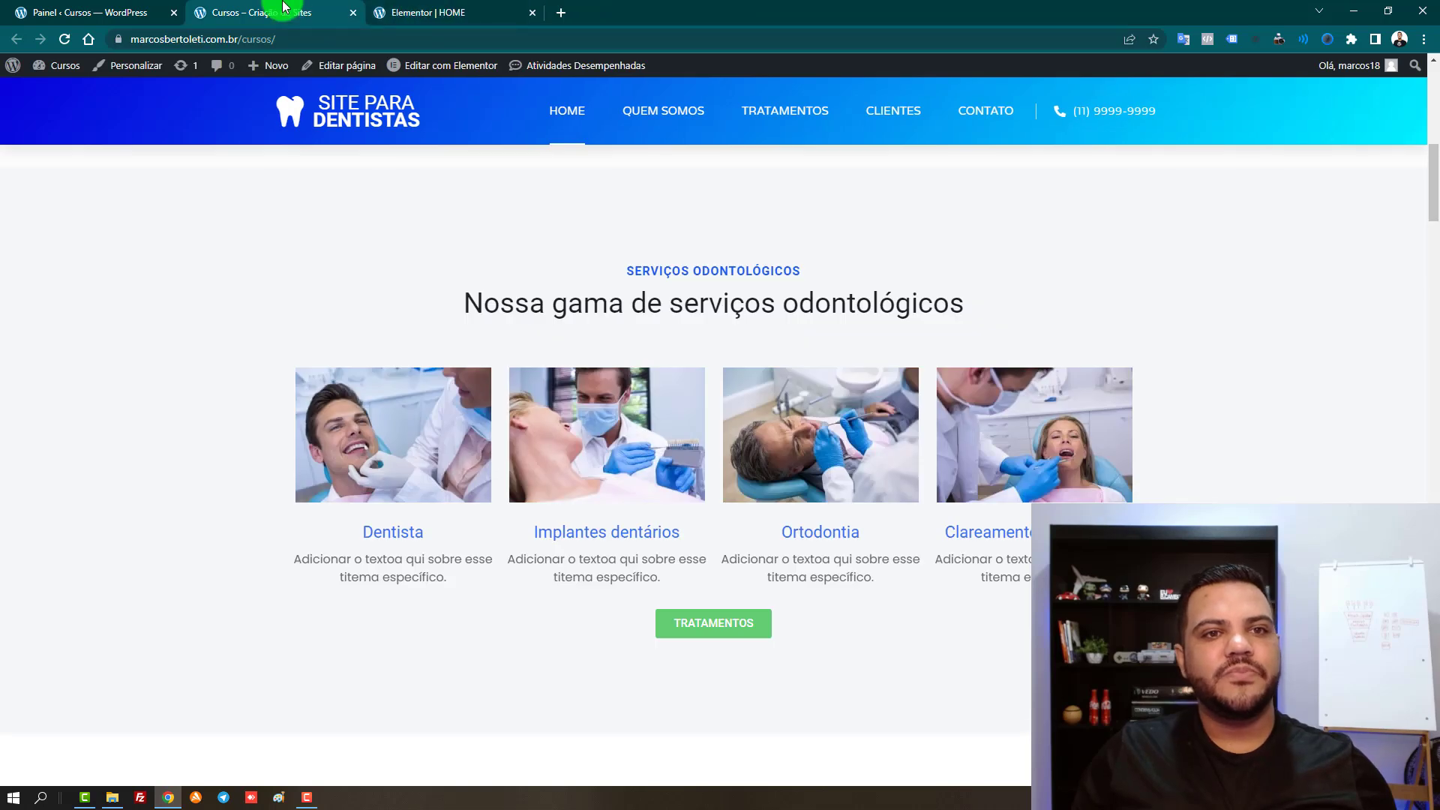
In the Elementor editor, link the services section's TRATAMENTOS button to the copied Tratamentos page address
left_click(438, 12)
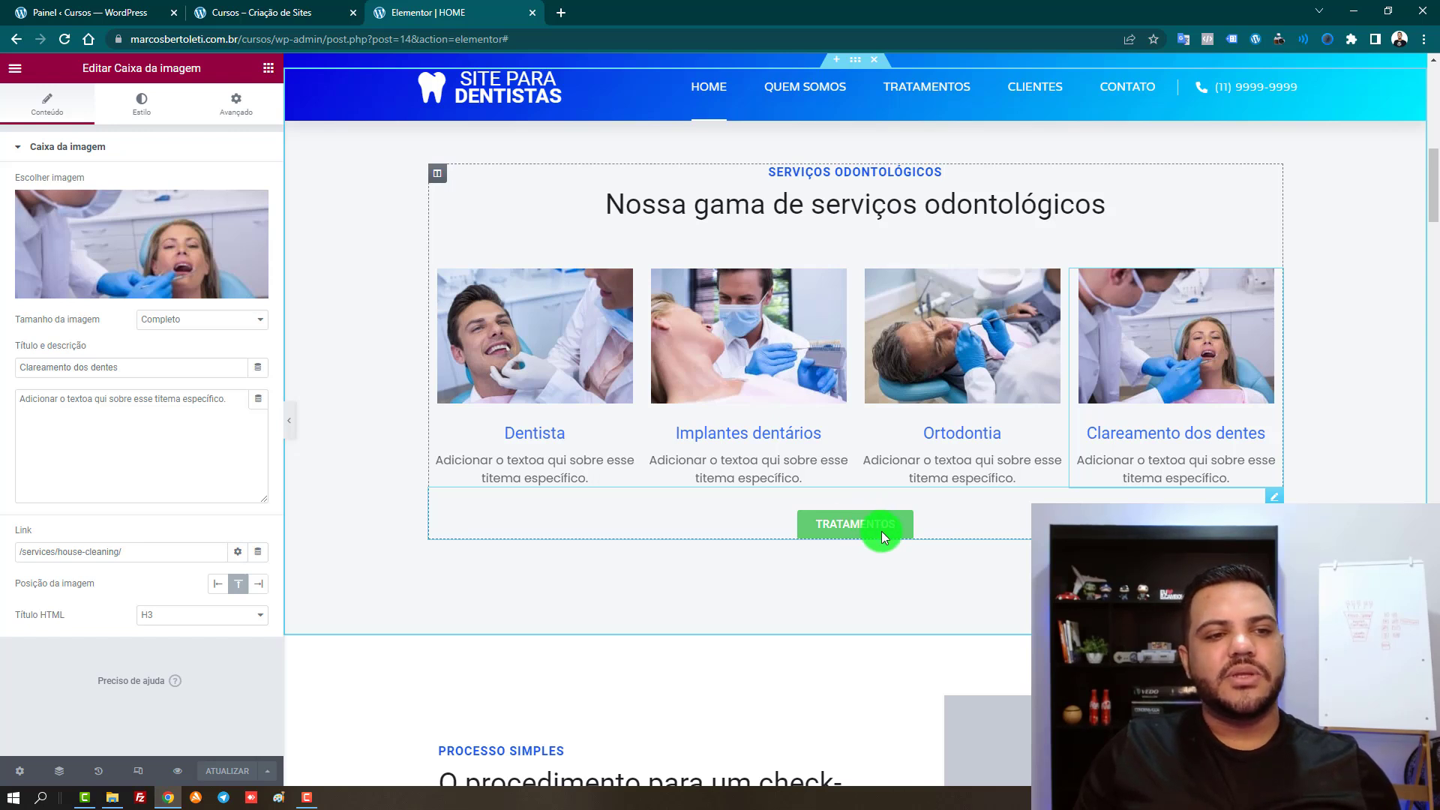
left_click(881, 531)
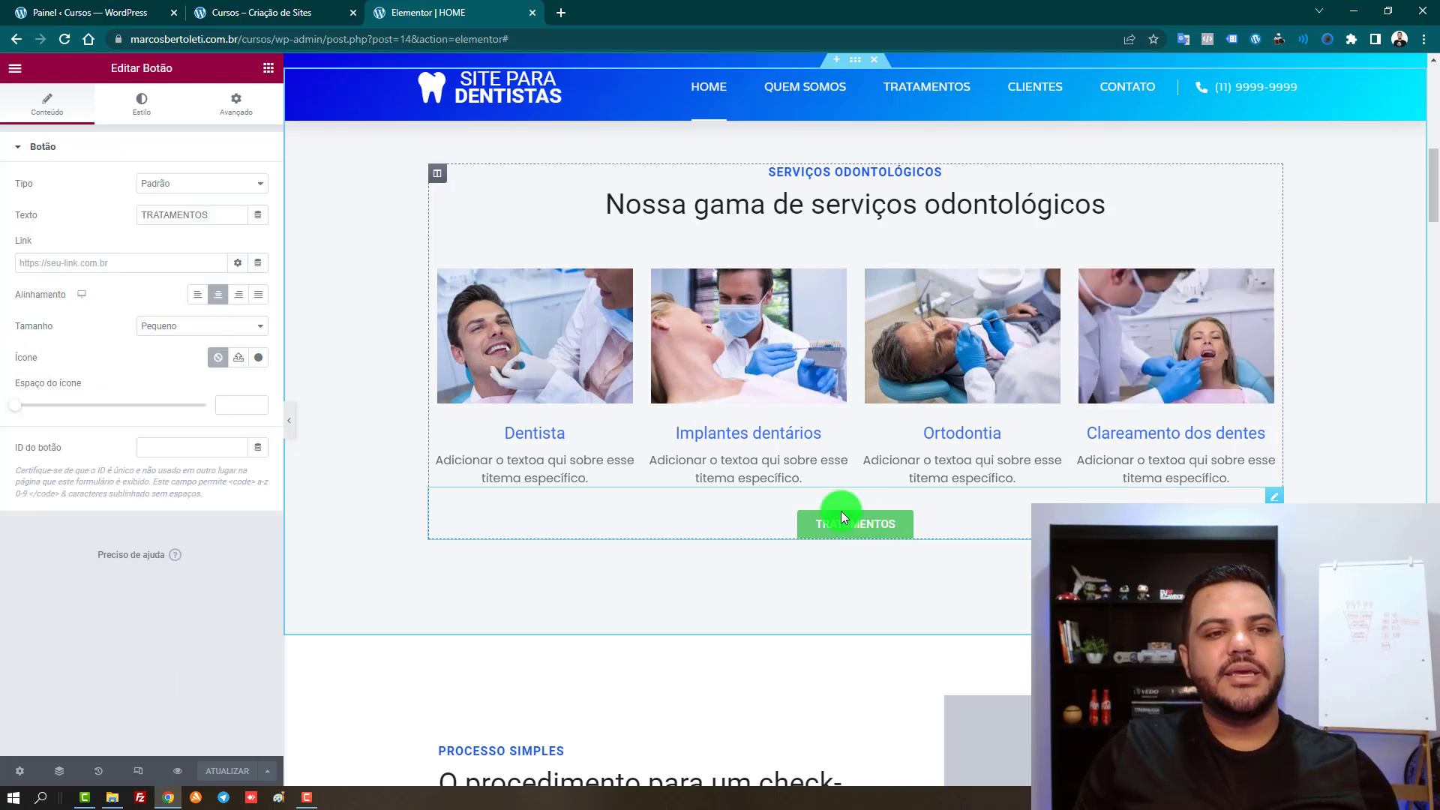
left_click(183, 260)
key("ctrl+v")
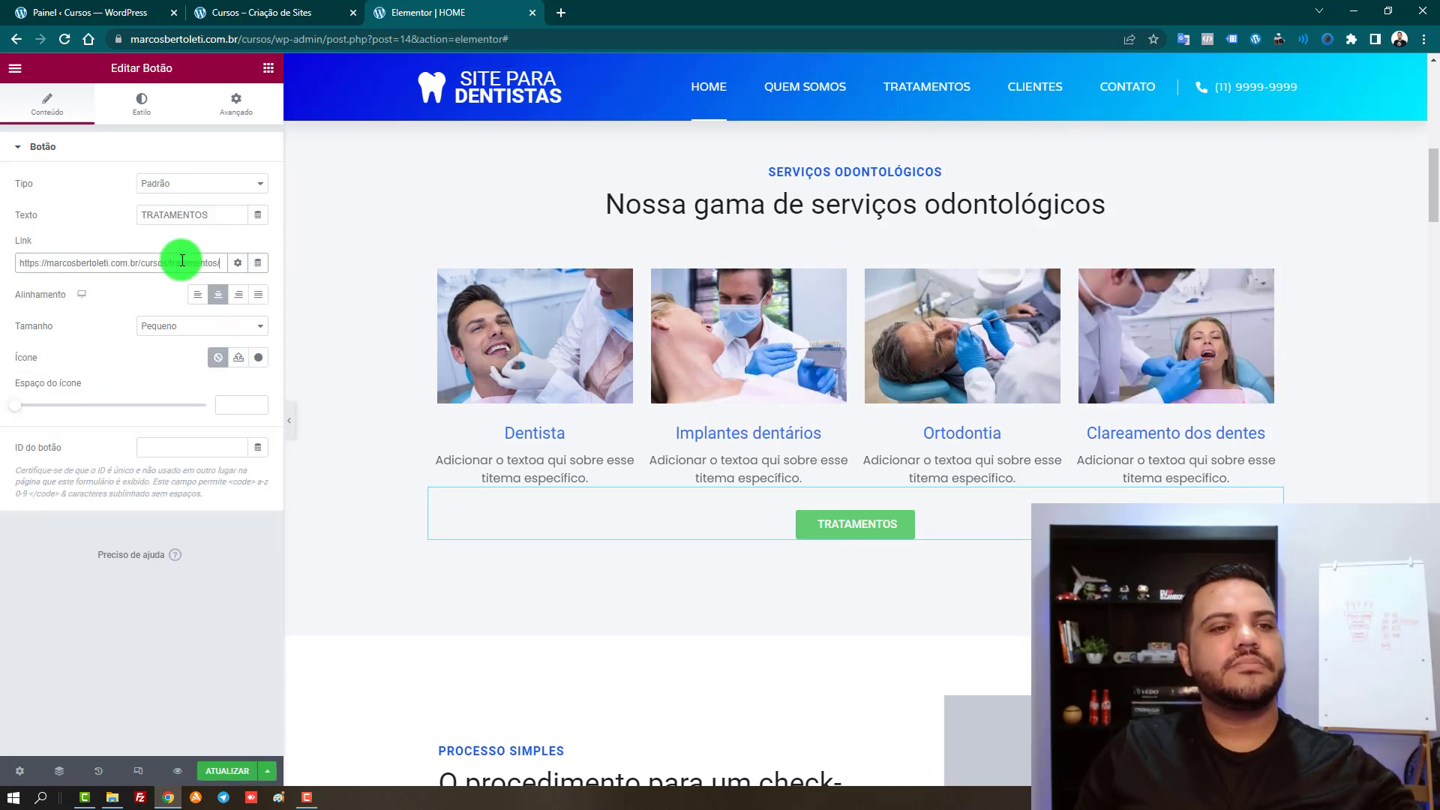
Examine the TRATAMENTOS button's link options, Abrir em nova janela and Adicionar nofollow
left_click(238, 269)
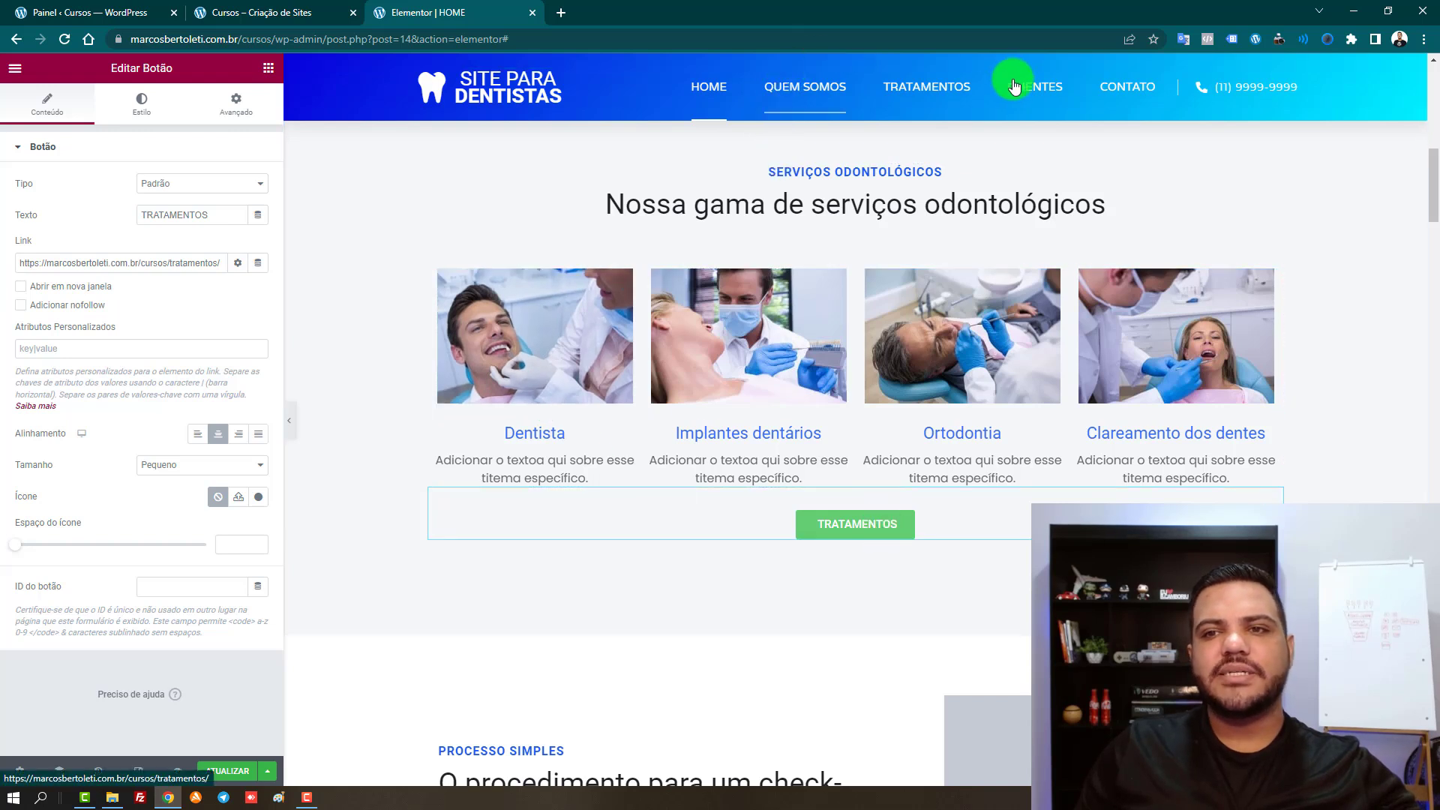
left_click(81, 291)
left_click(73, 305)
left_click(75, 291)
Set the TRATAMENTOS button's normal background colour to blue #1460B3 and update the page
left_click(868, 525)
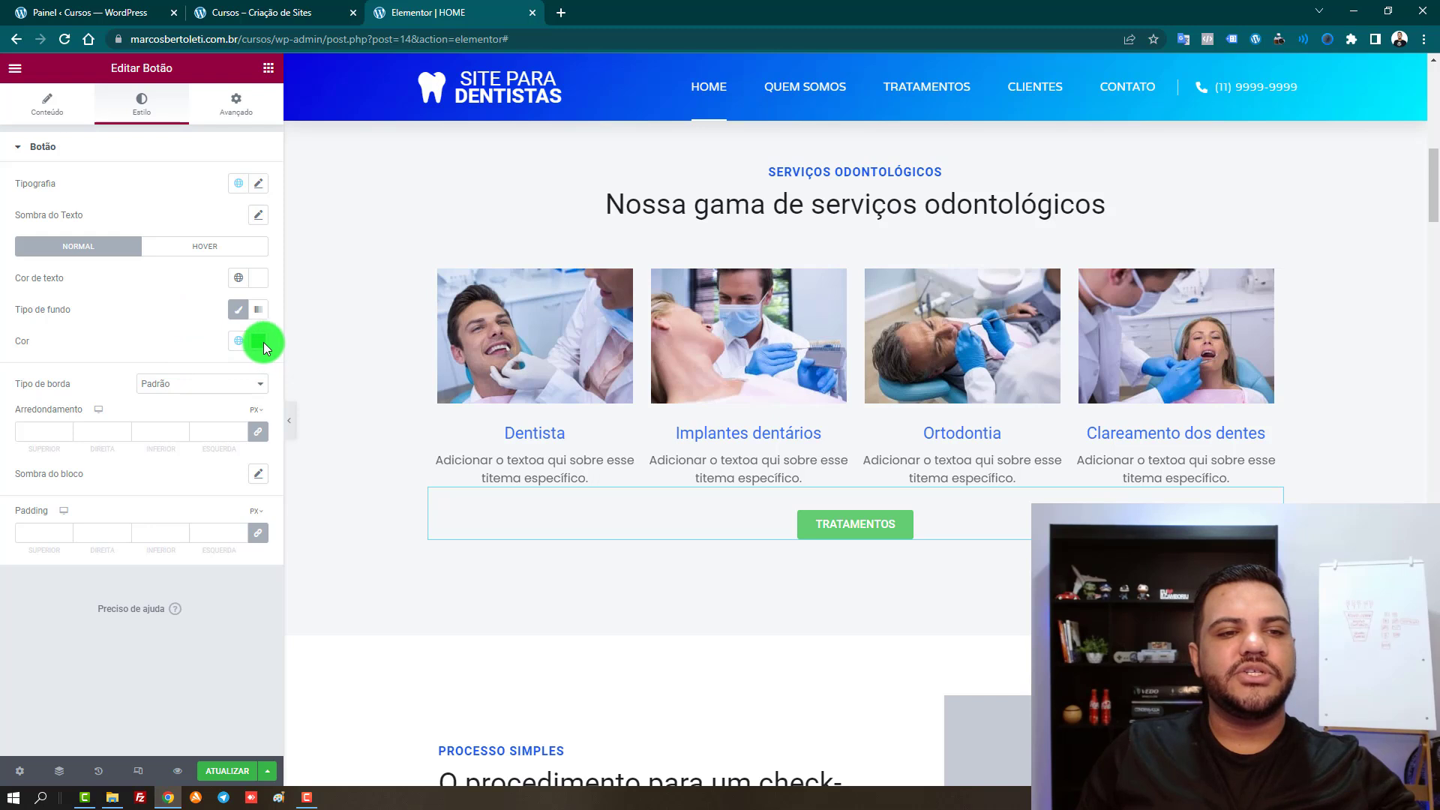
left_click(260, 342)
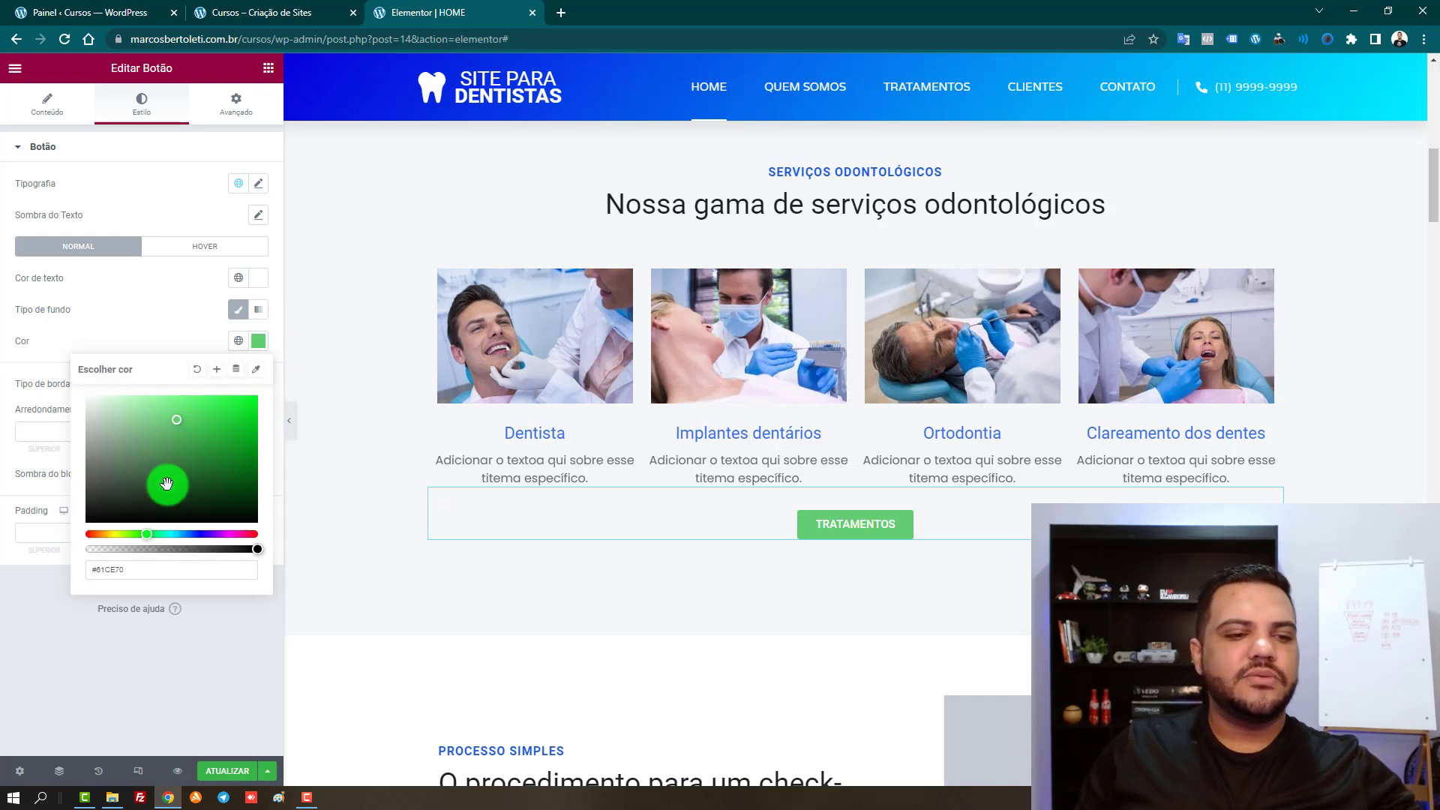
left_click(180, 532)
mouse_move(216, 427)
left_mouse_down()
mouse_move(228, 444)
mouse_move(238, 433)
left_mouse_up()
left_click_drag(158, 534, 188, 534)
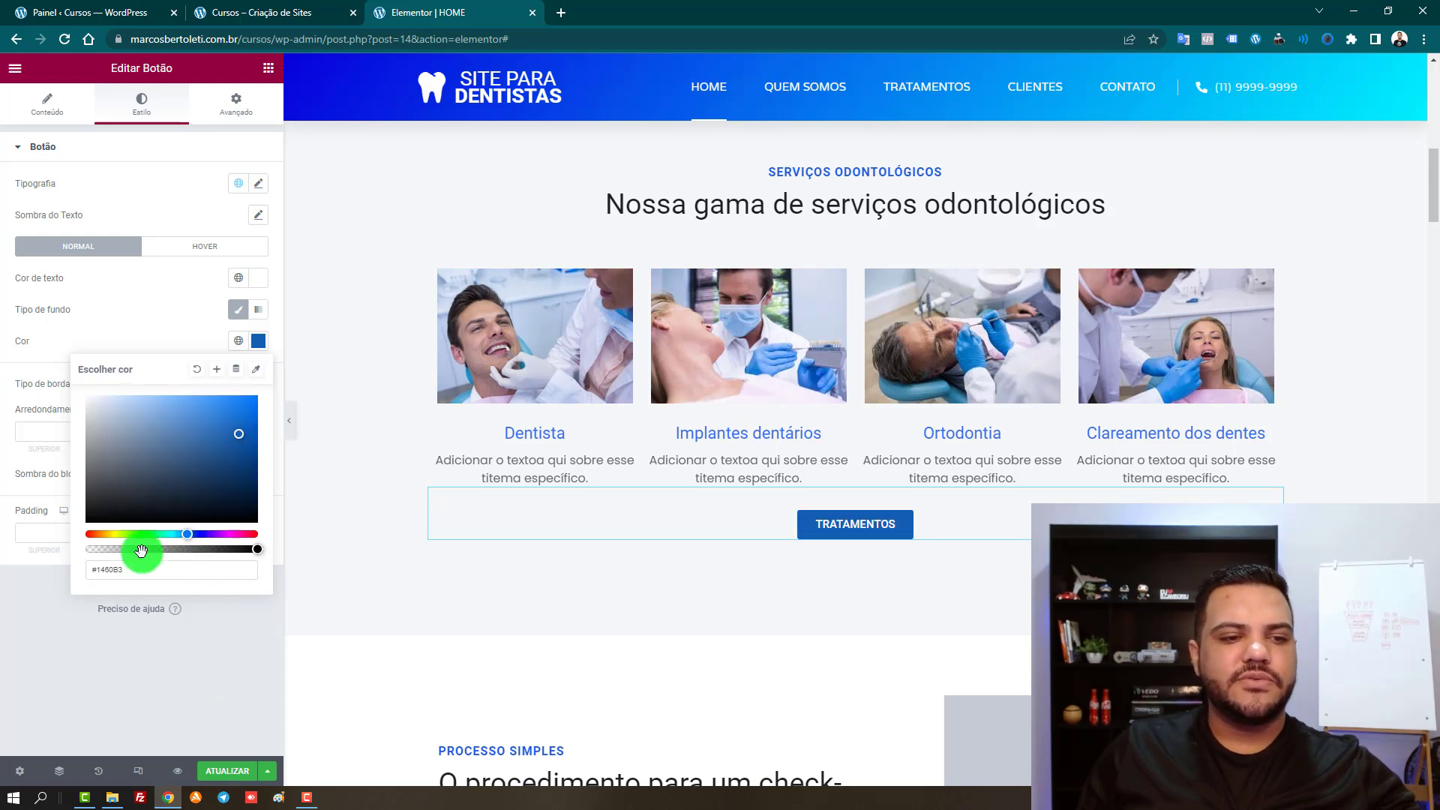
left_click(225, 760)
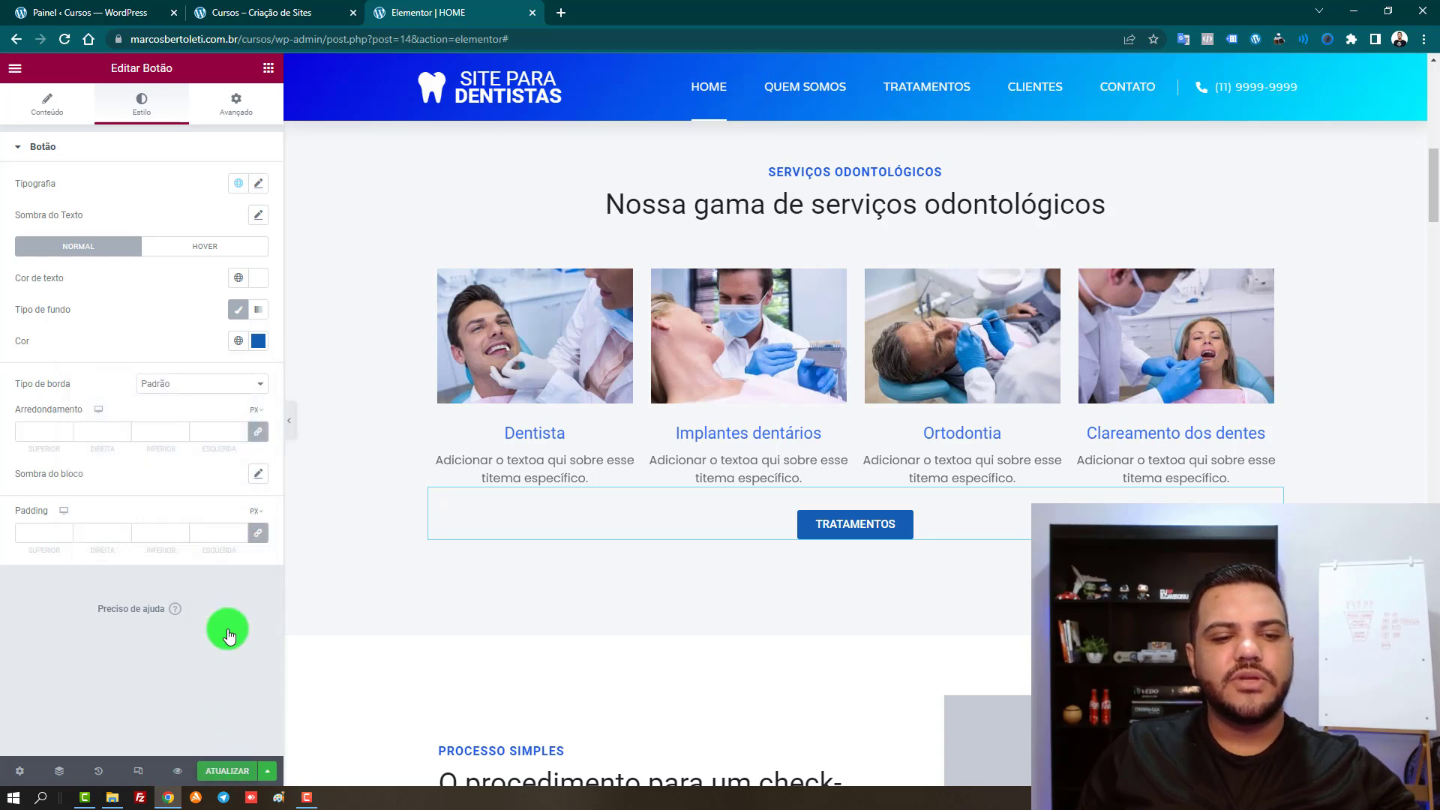
Reload the live home page and review the services section with its button and the Processo Simples section below
left_click(255, 12)
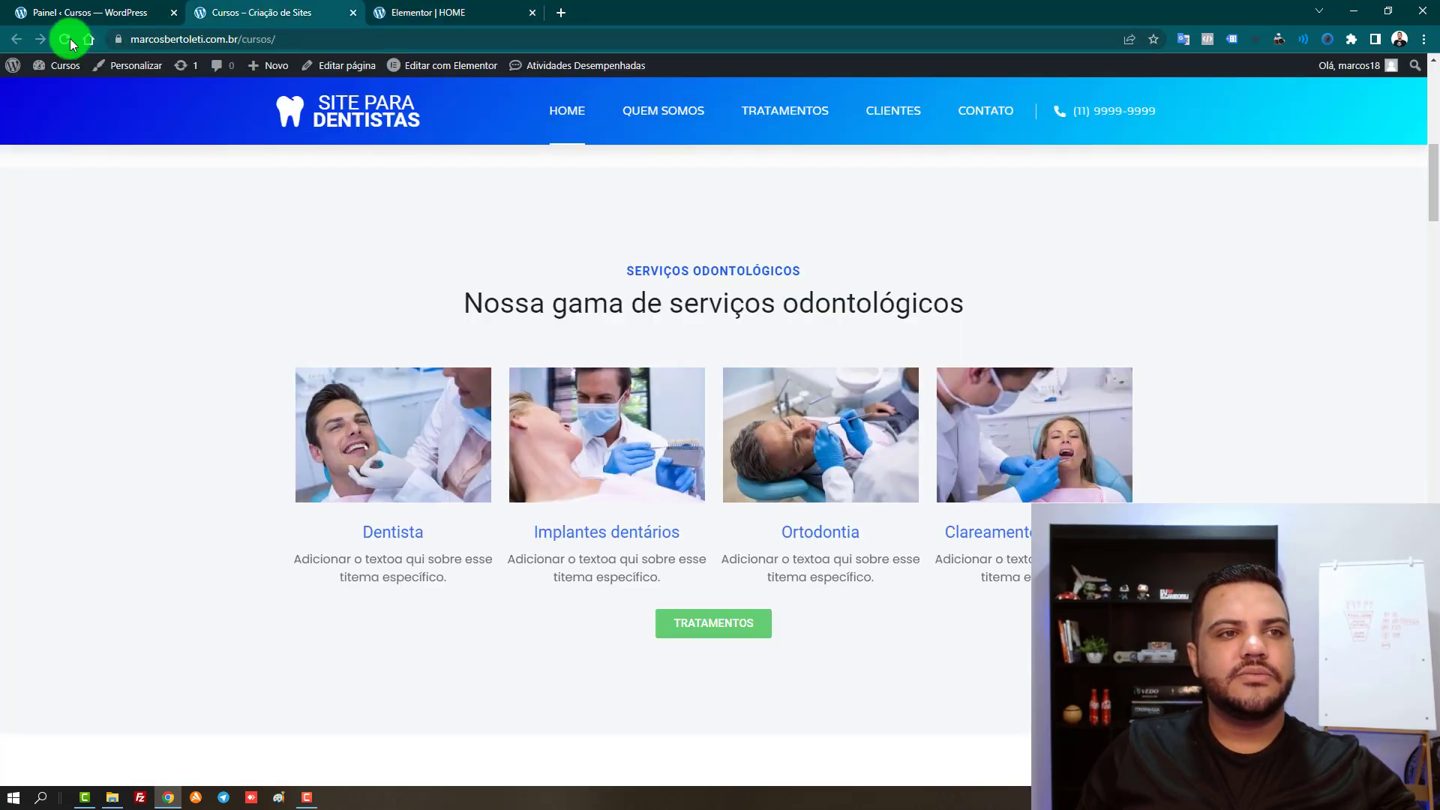
left_click(65, 39)
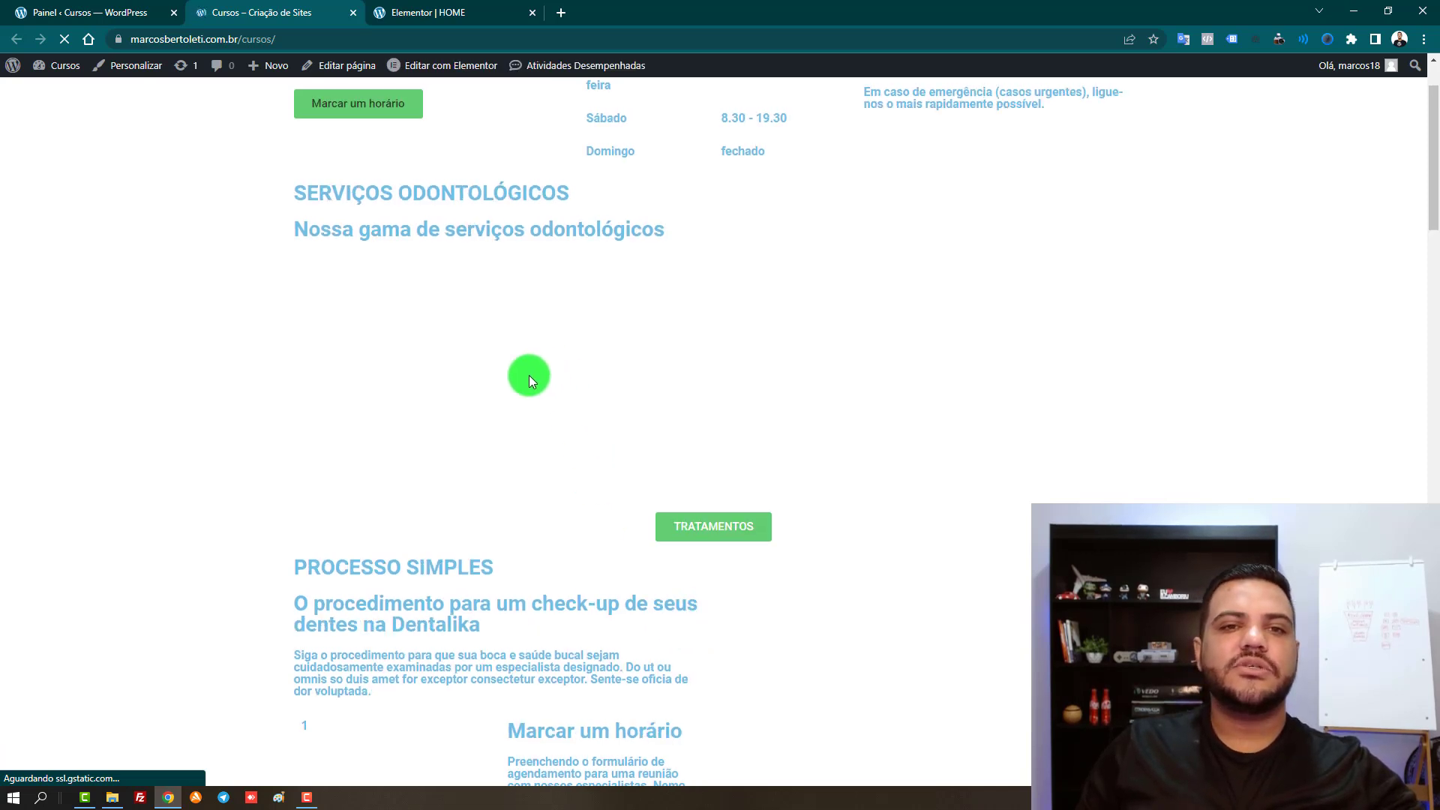
scroll(837, 363, "down", 10)
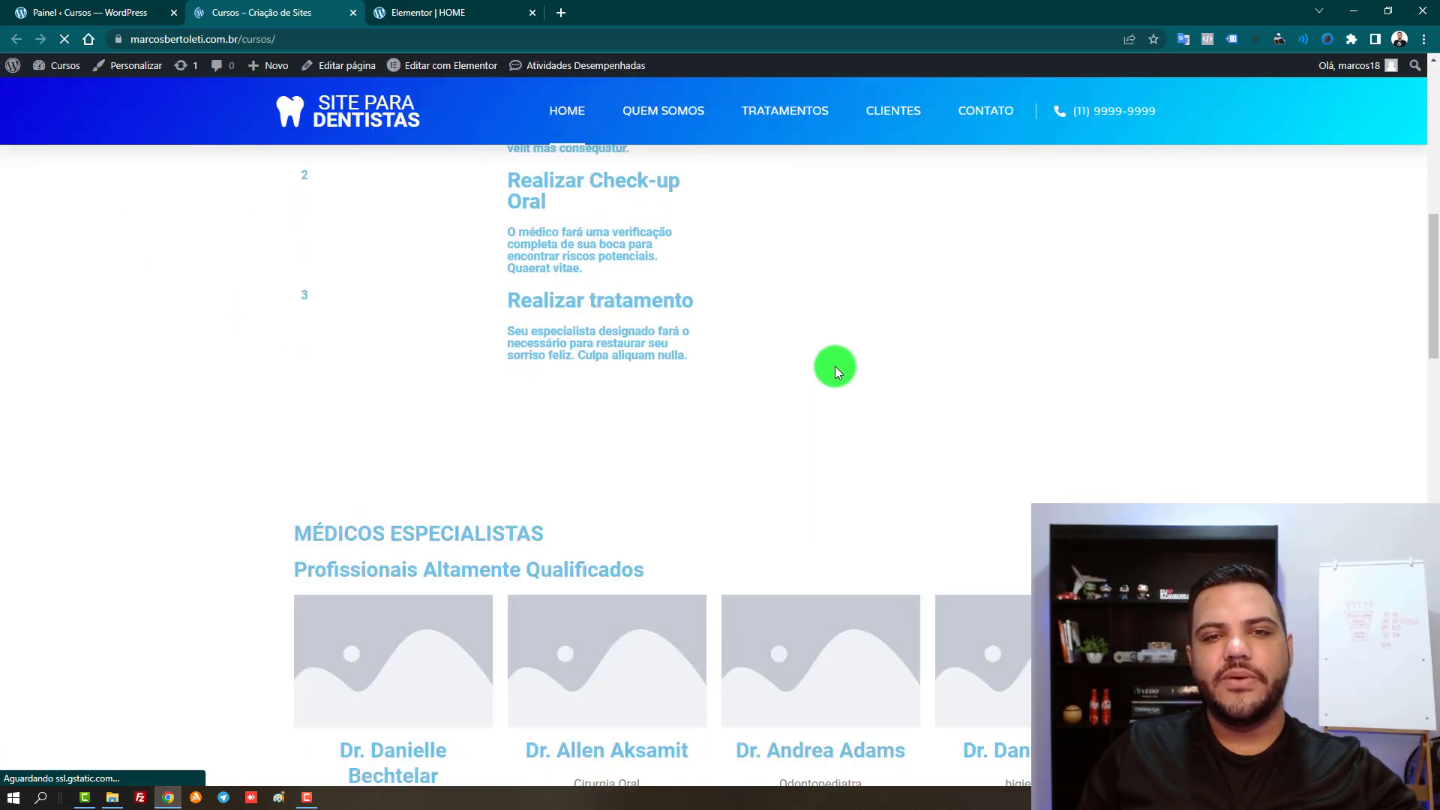
scroll(195, 343, "up", 4)
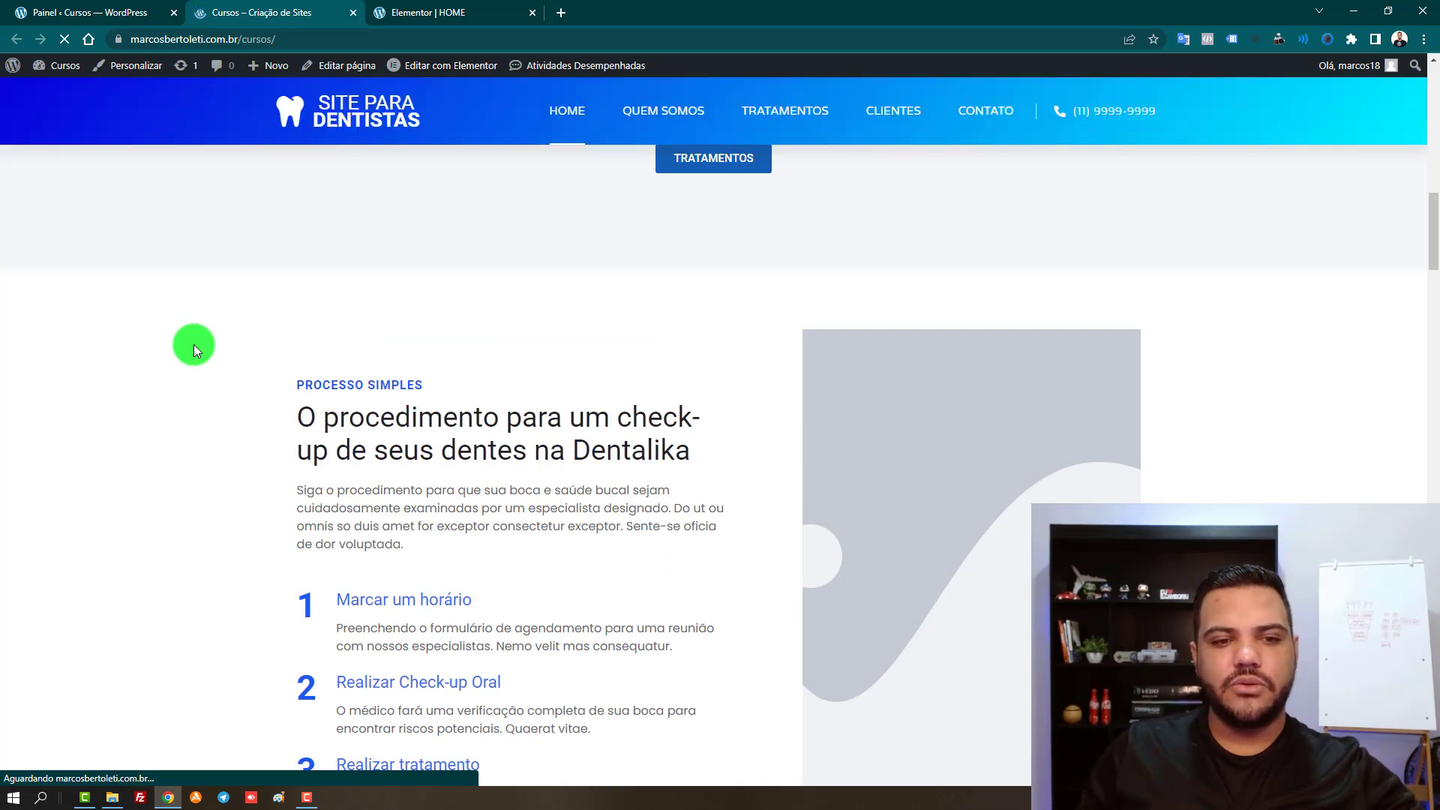
scroll(516, 493, "up", 5)
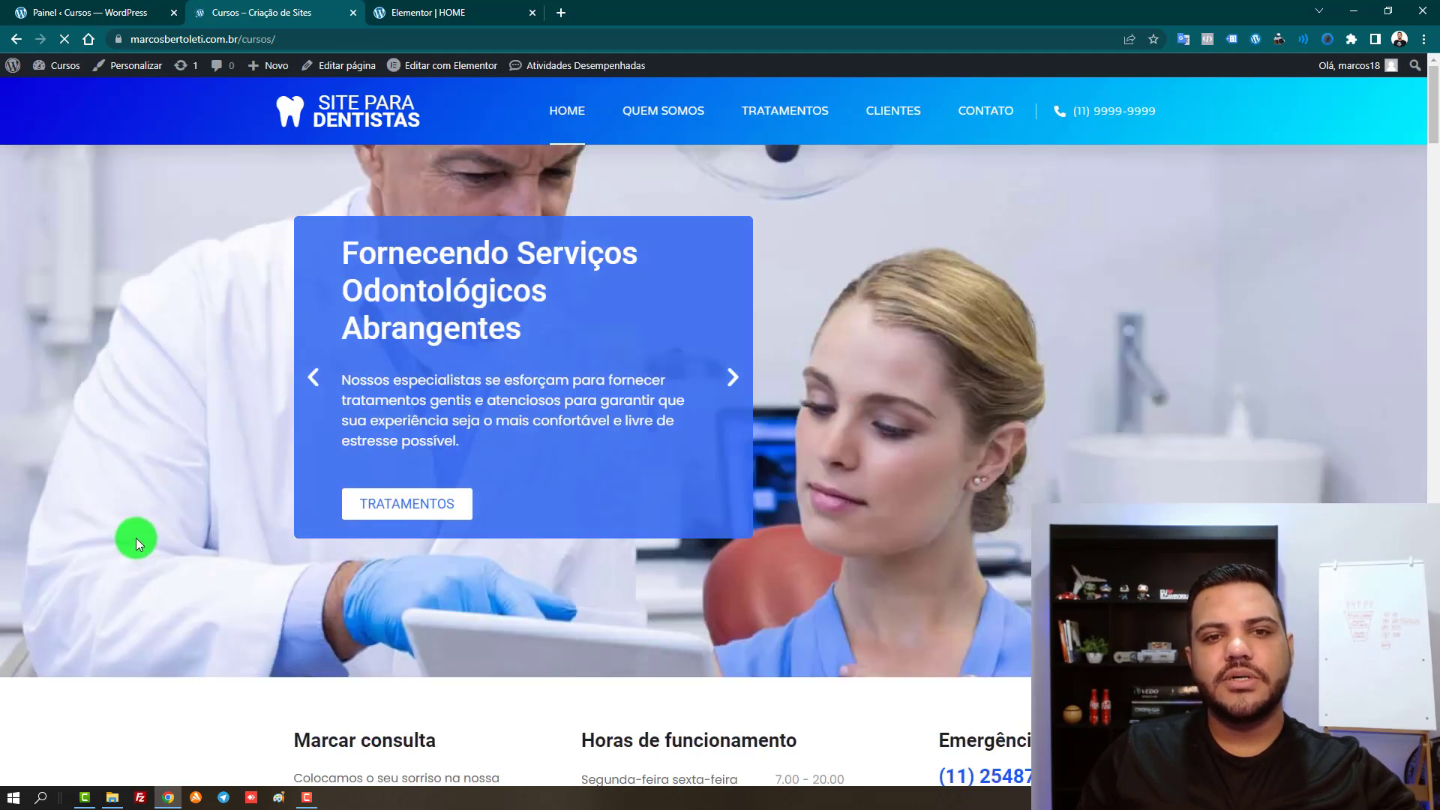
scroll(137, 538, "down", 9)
scroll(135, 539, "down", 3)
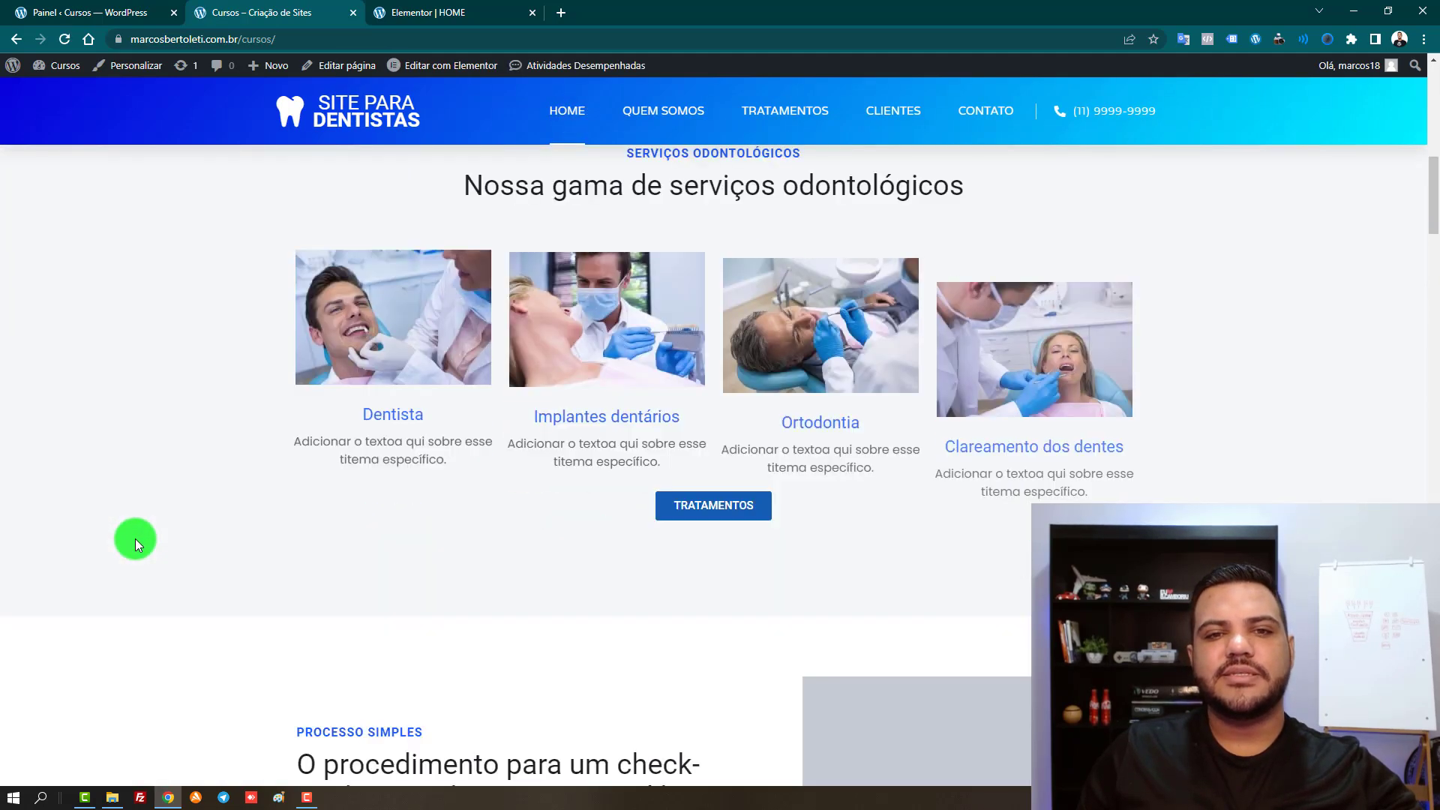
scroll(135, 538, "up", 1)
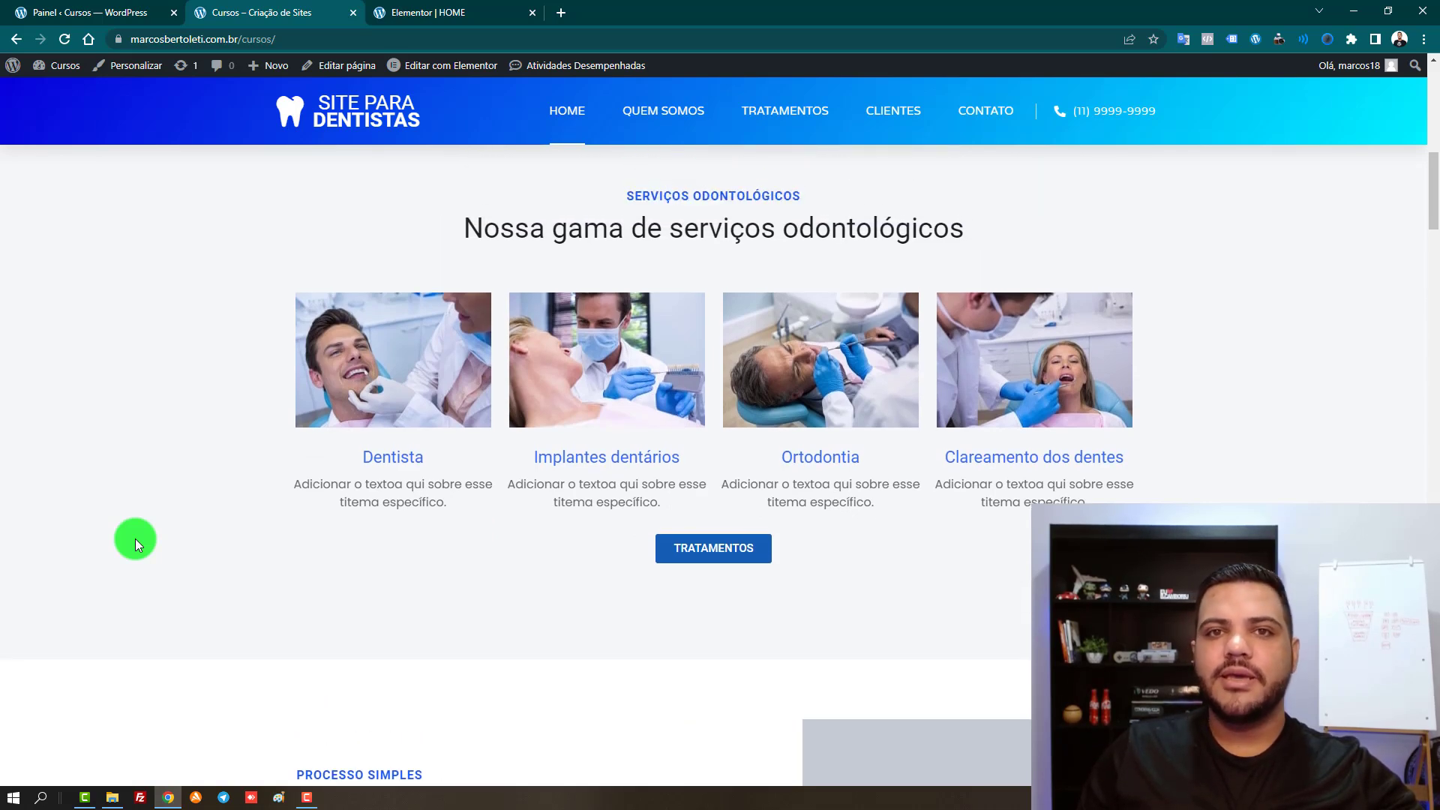
scroll(134, 547, "down", 6)
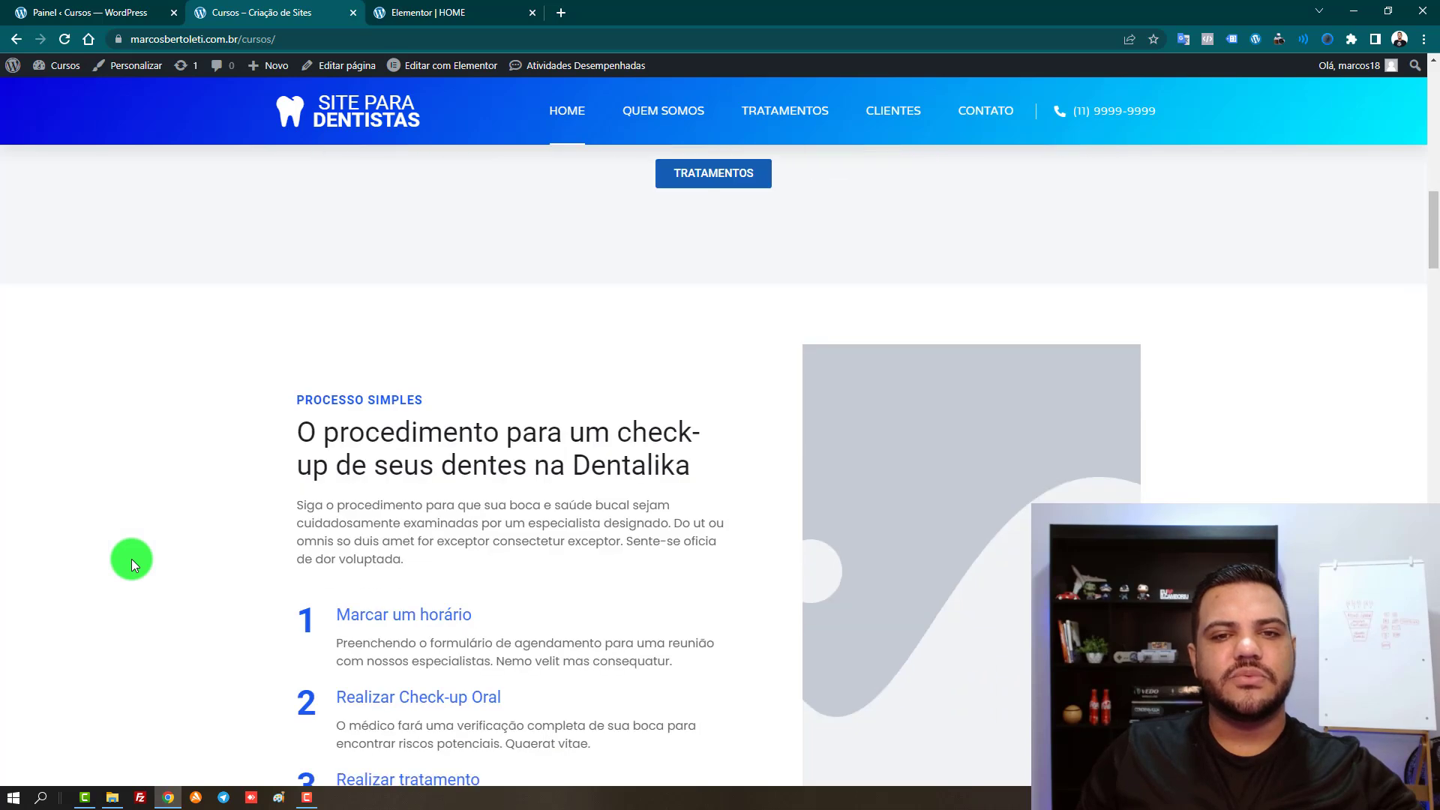
scroll(130, 565, "down", 1)
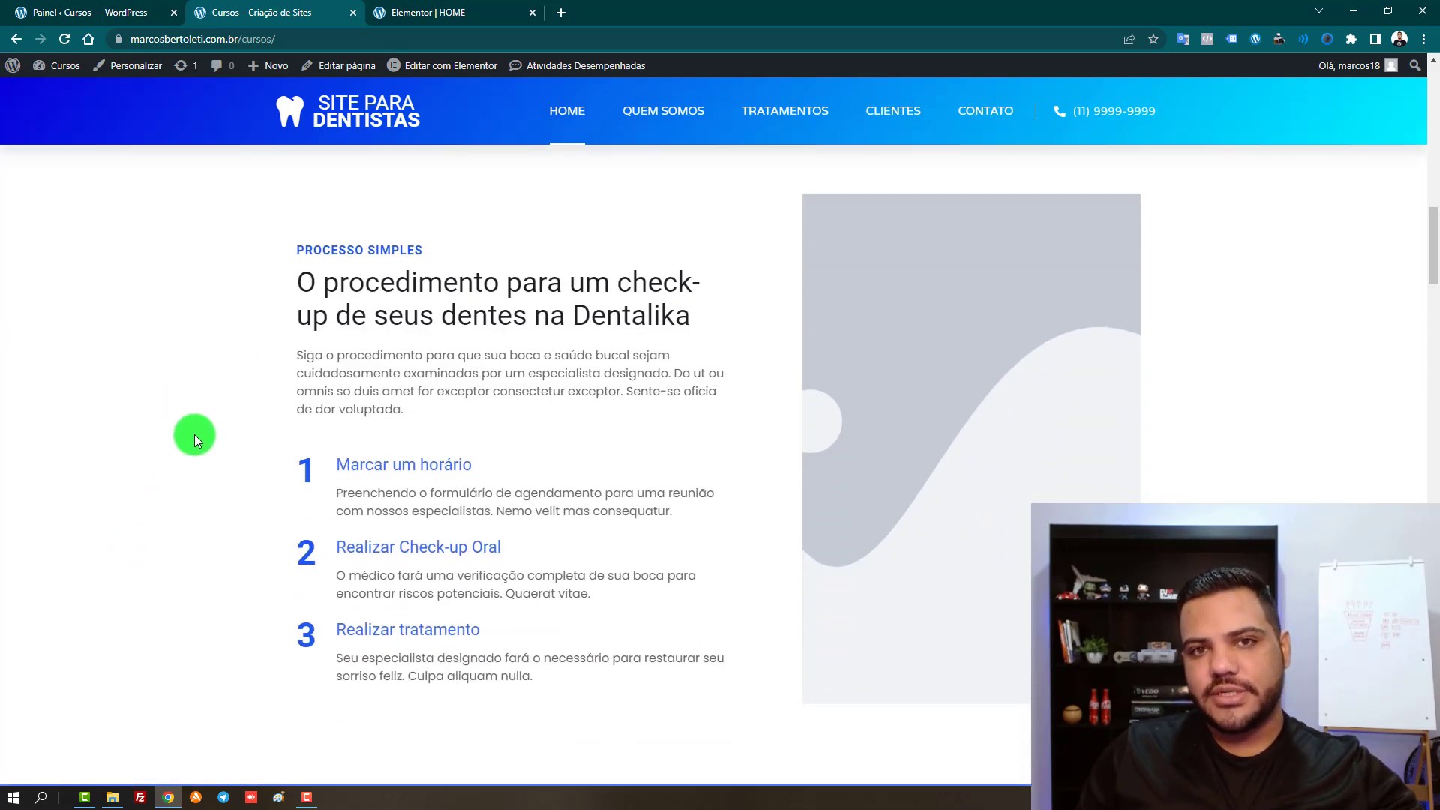